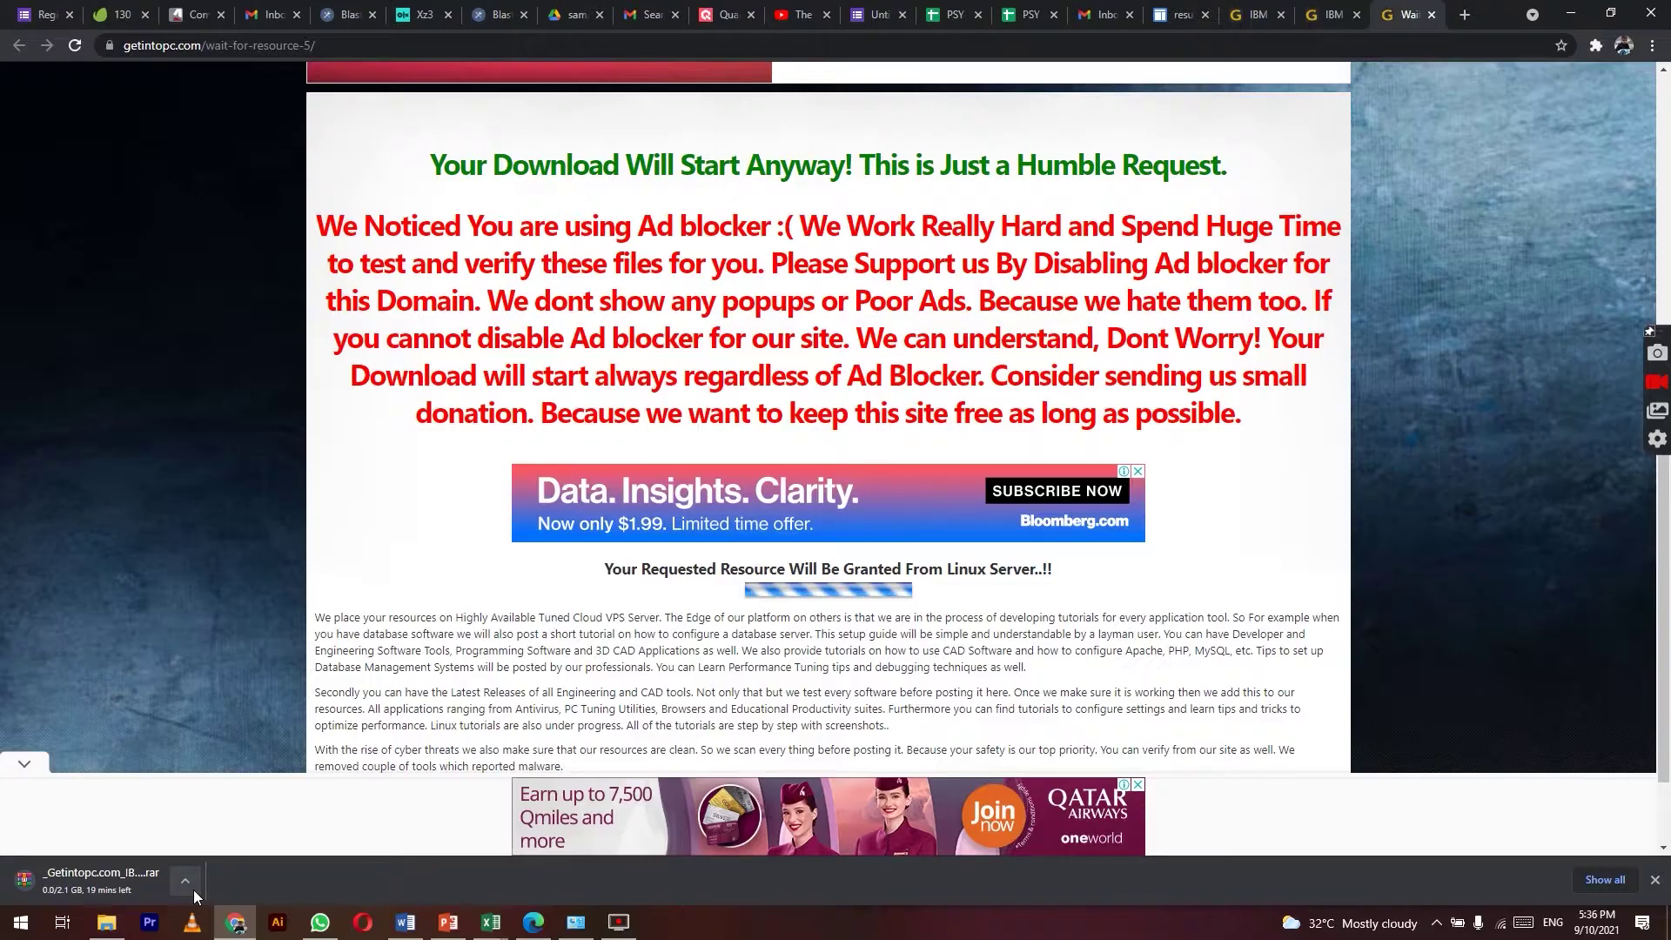
# Step: Open the options menu for the 2.1 GB SPSS .rar download in Chrome's download bar
pyautogui.click(522, 829)
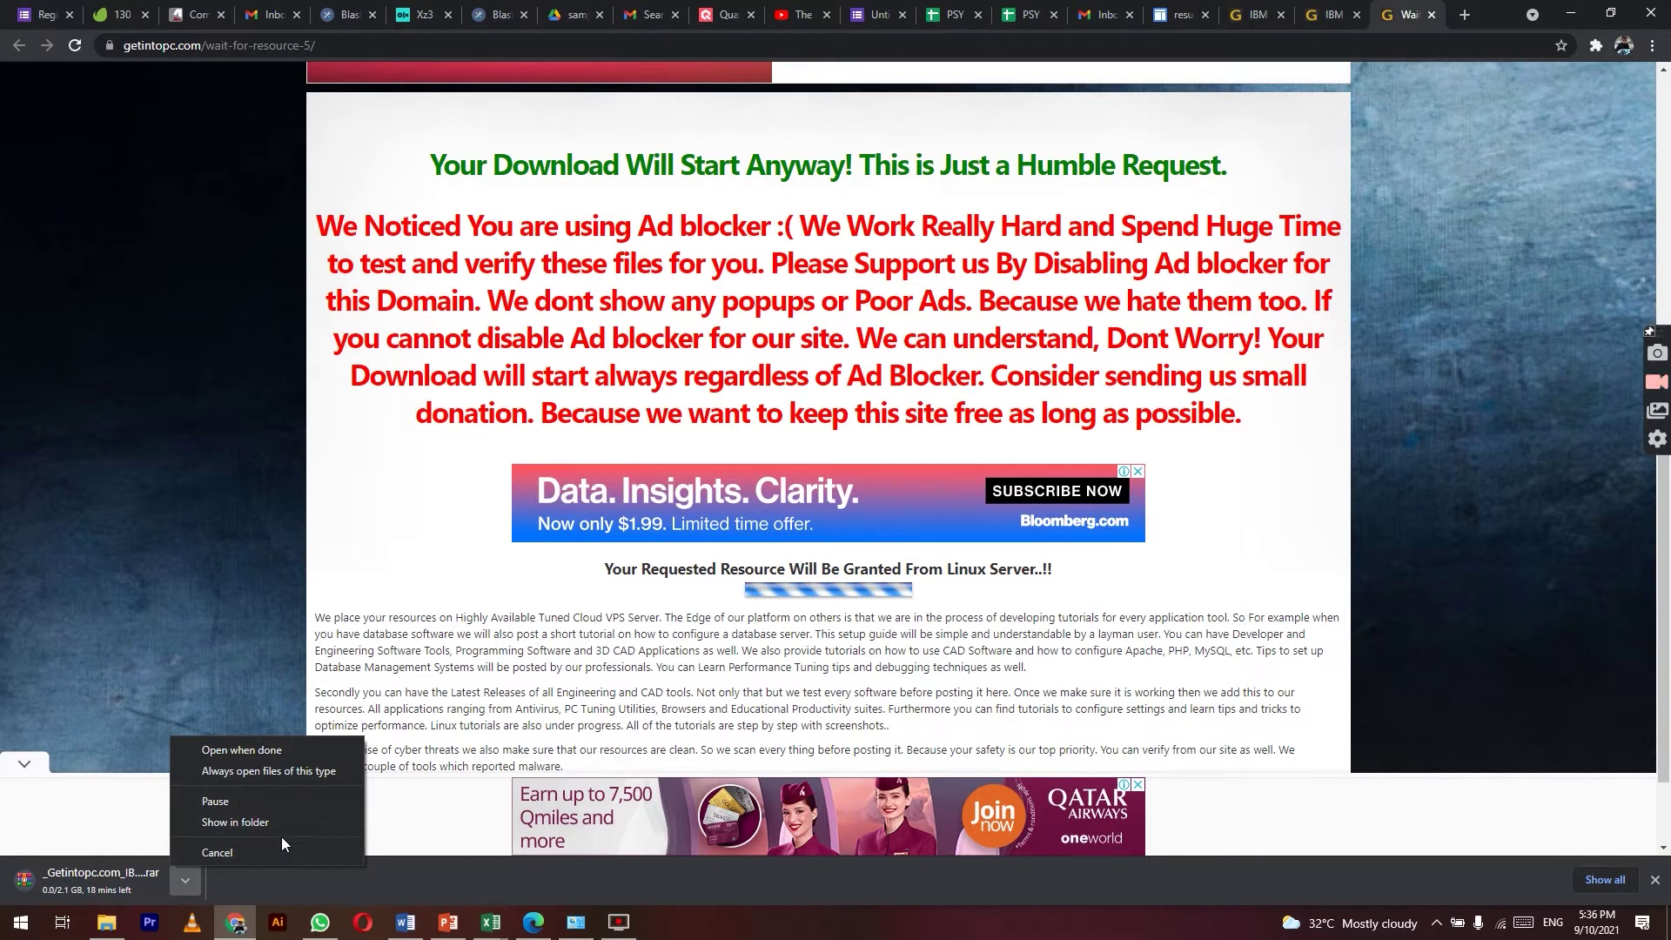
# Step: Locate the downloaded SPSS .rar in its folder and open it in WinRAR
pyautogui.click(285, 823)
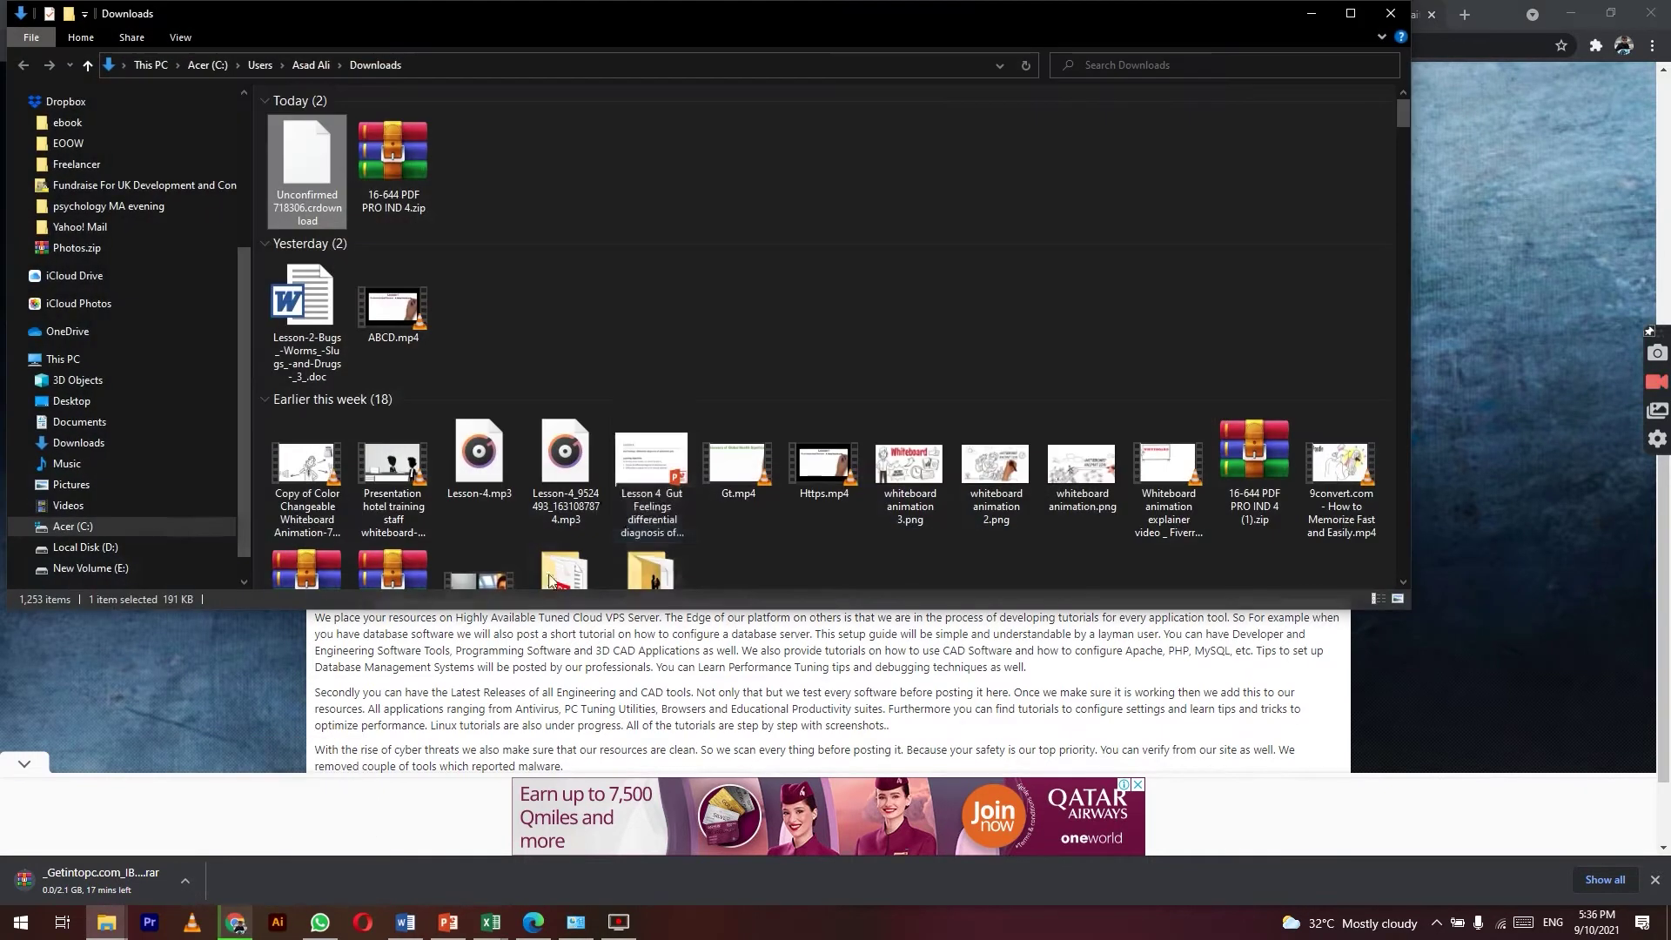
pyautogui.scroll(-1, 597, 335)
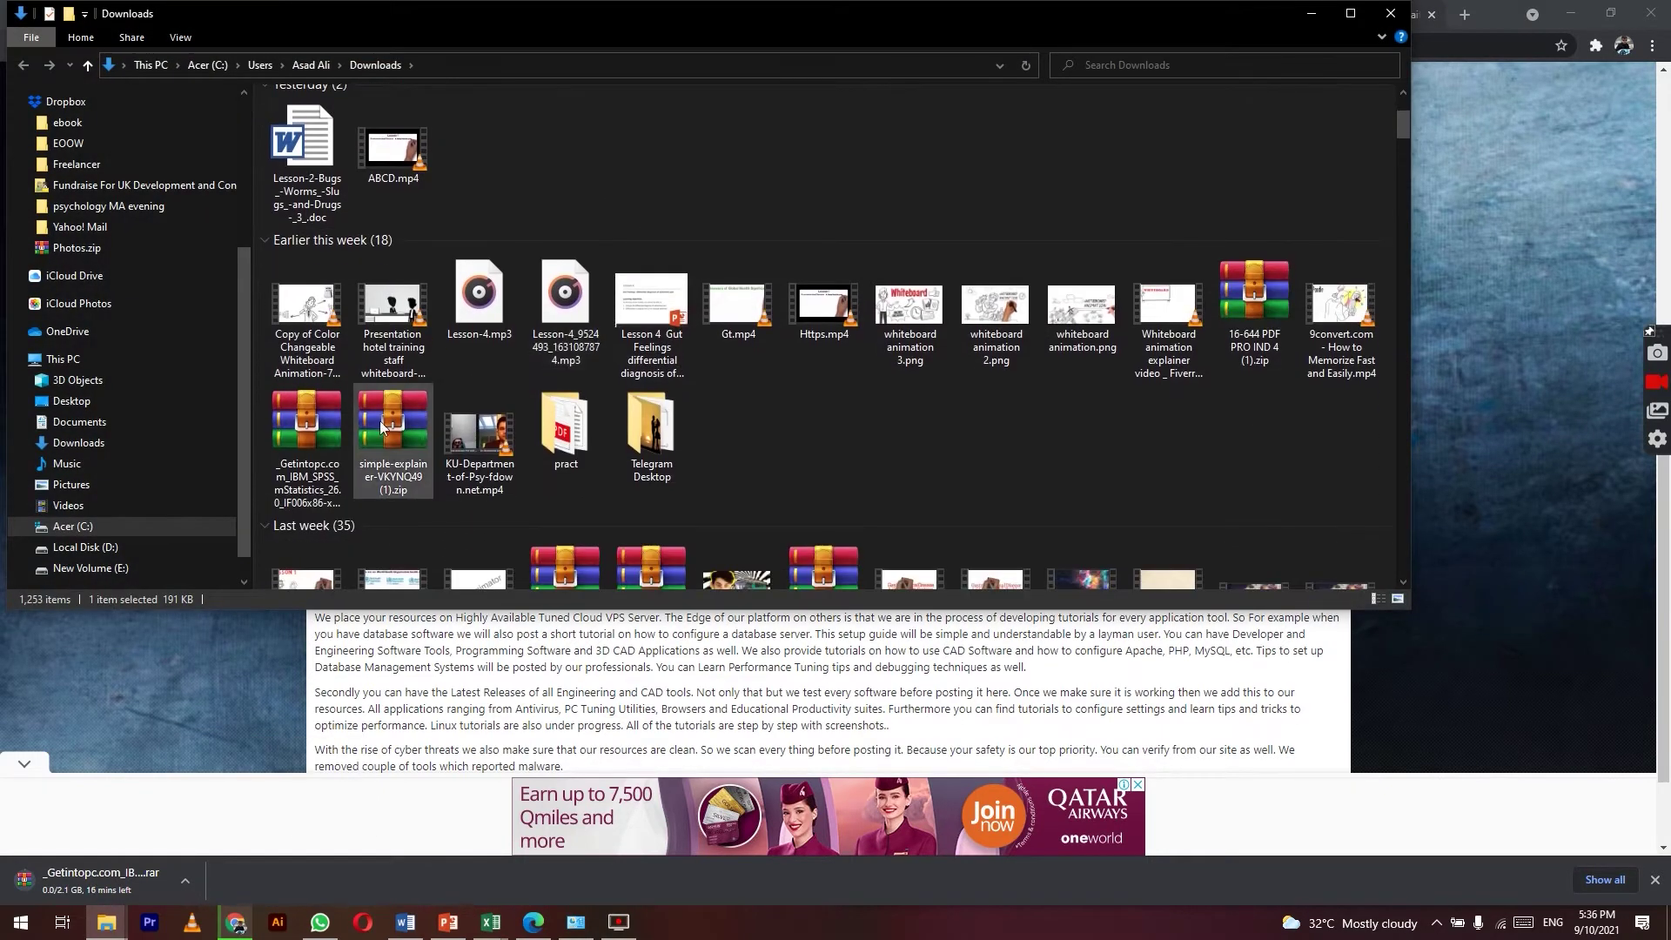
pyautogui.click(317, 416)
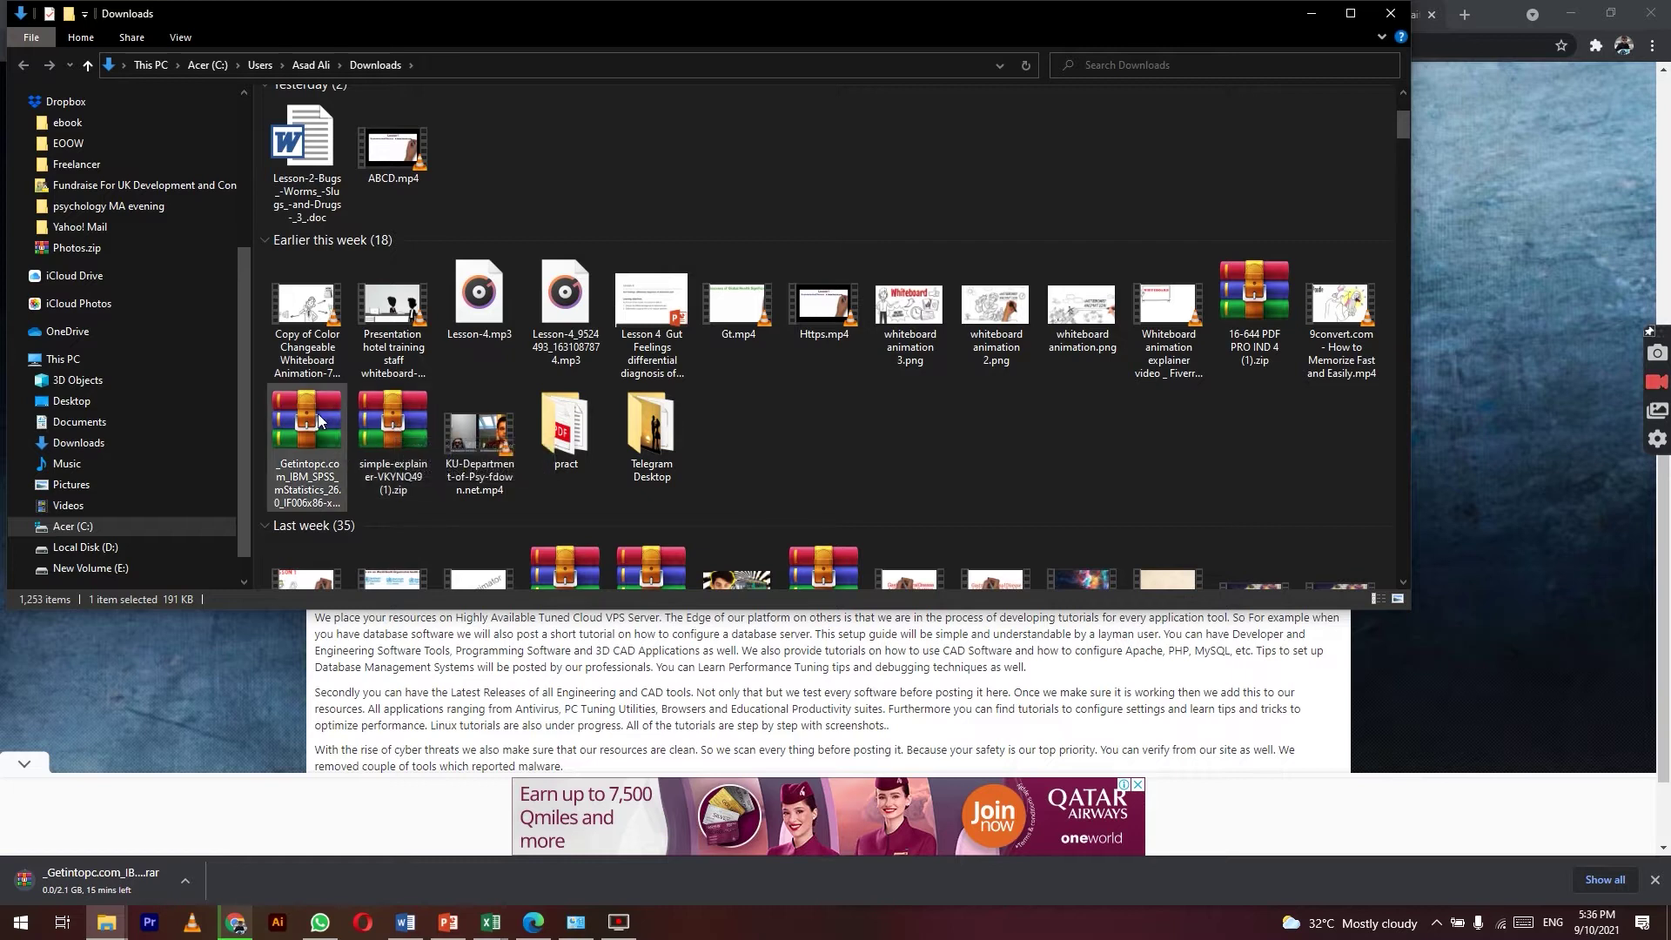
pyautogui.doubleClick(298, 454)
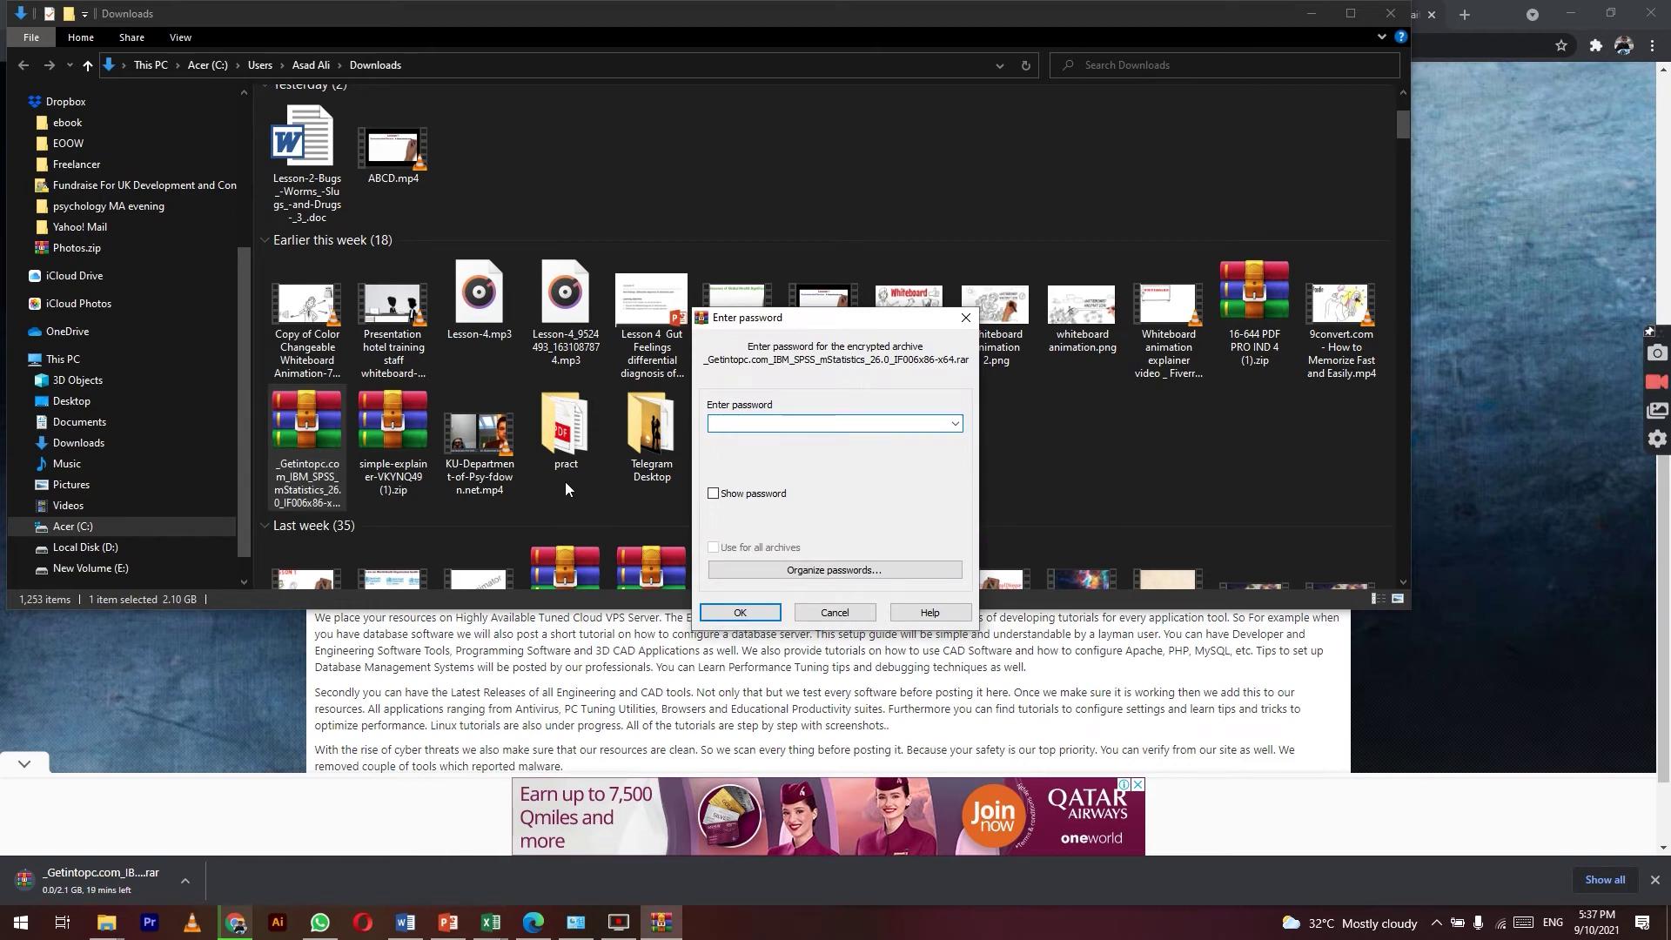
# Step: Note the archive password in Notepad beside the prompt, then submit it in WinRAR's password field
pyautogui.click(21, 923)
pyautogui.write('note')
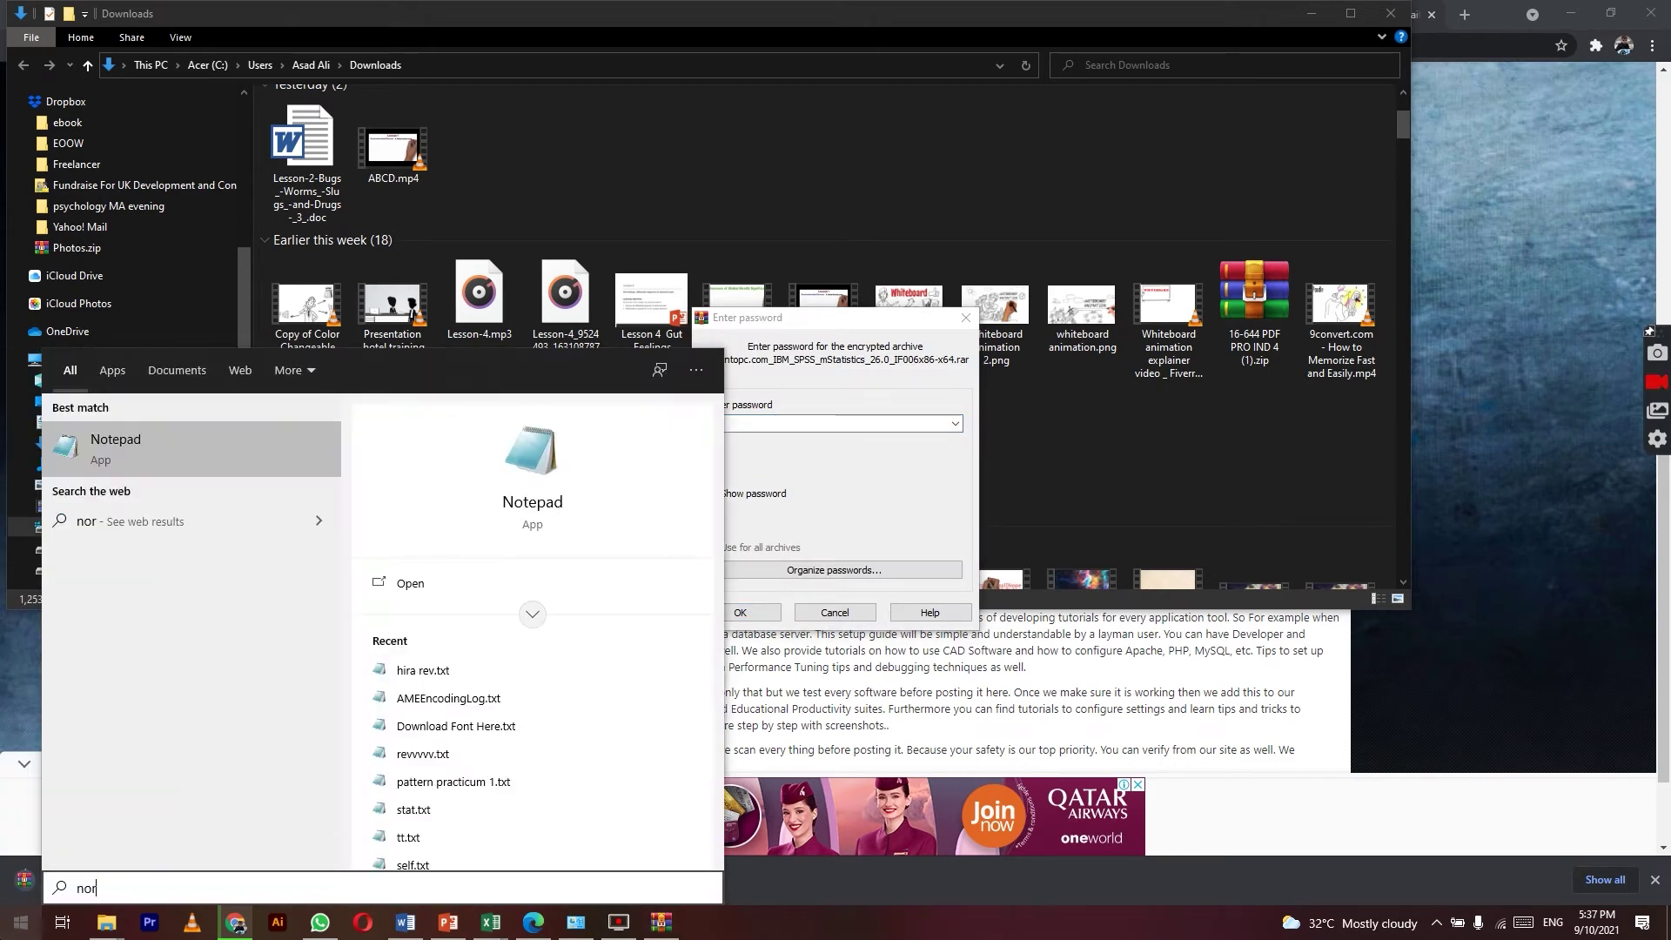
pyautogui.press('Return')
pyautogui.write('Password')
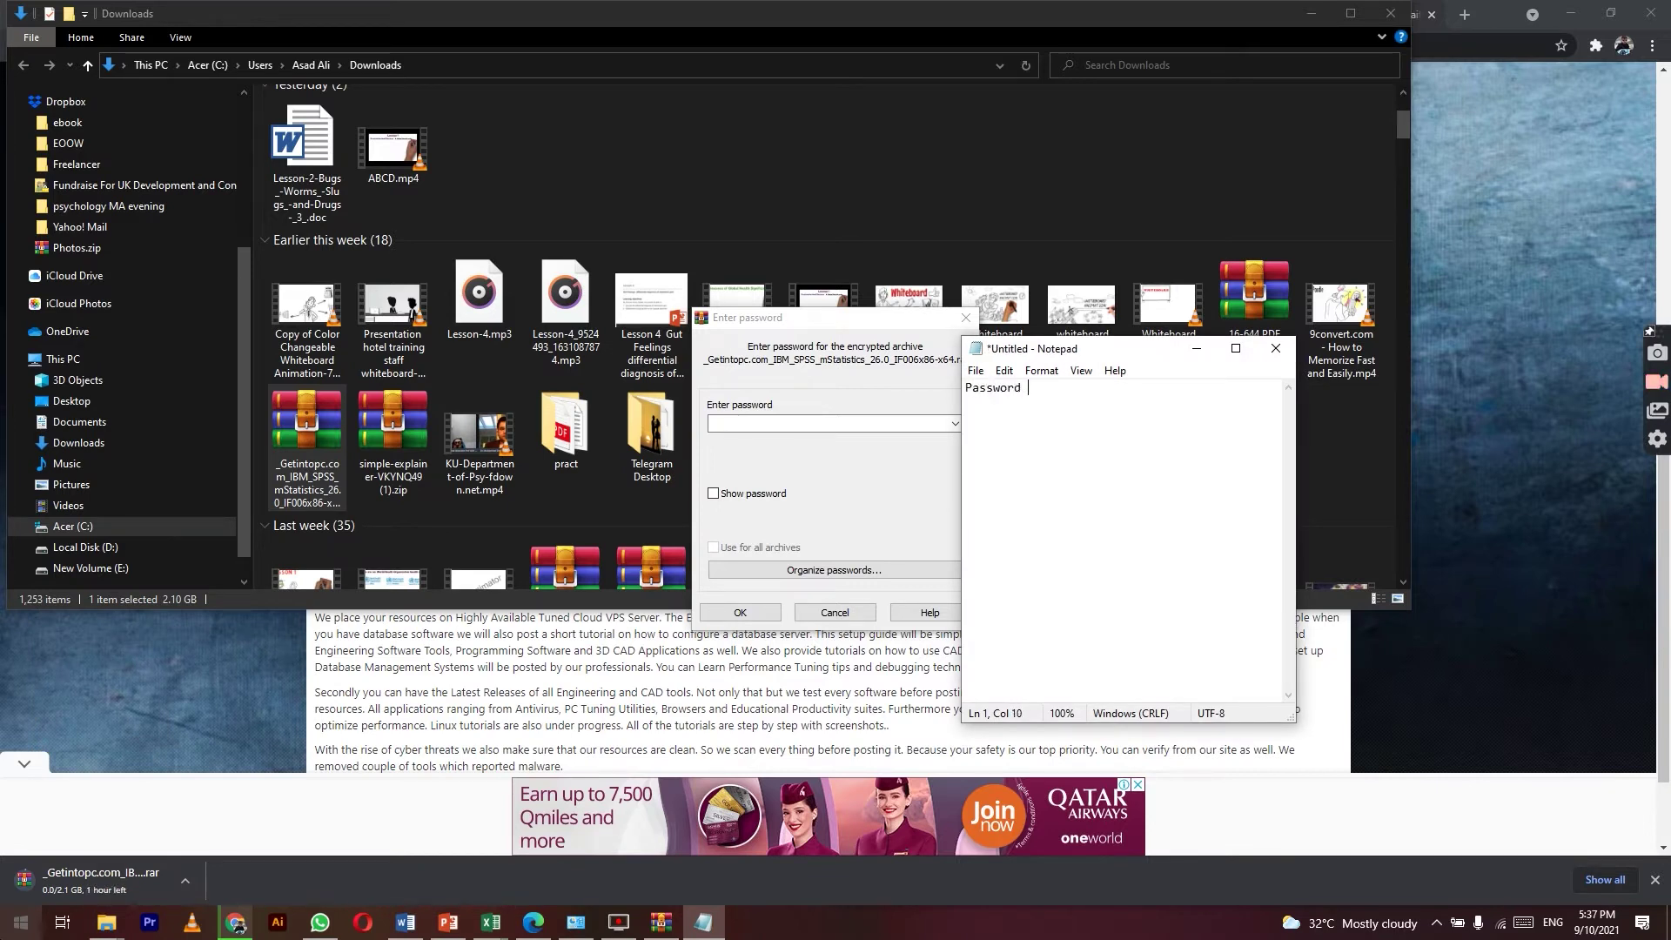
pyautogui.write('123')
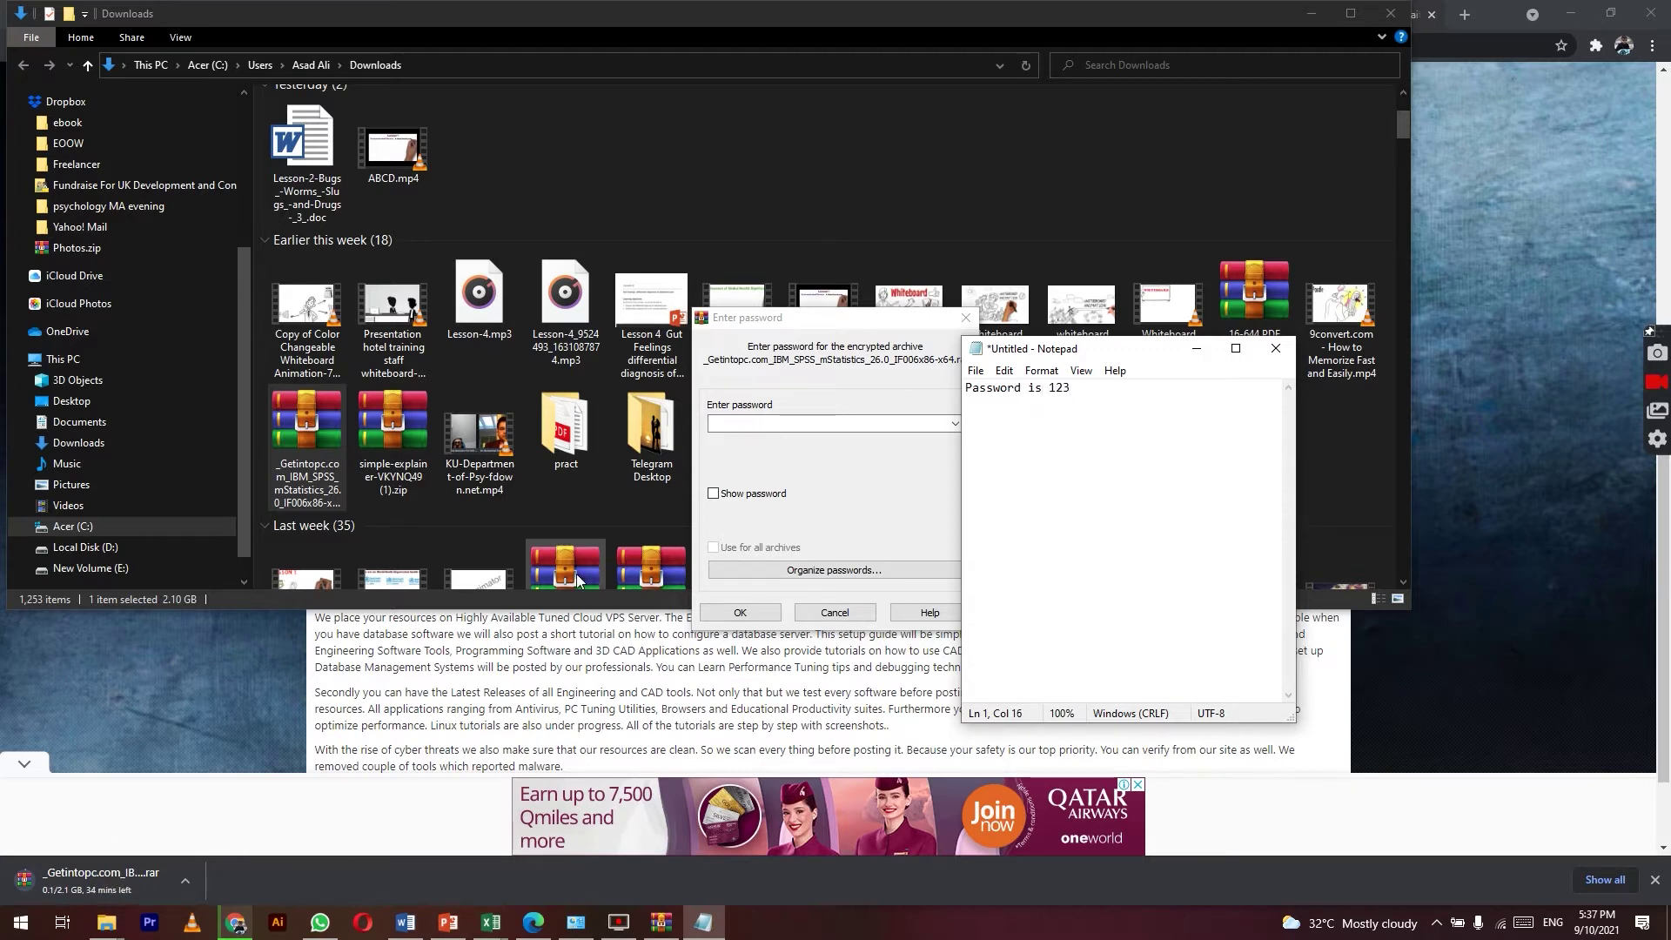
pyautogui.moveTo(1101, 350); pyautogui.dragTo(1291, 304)
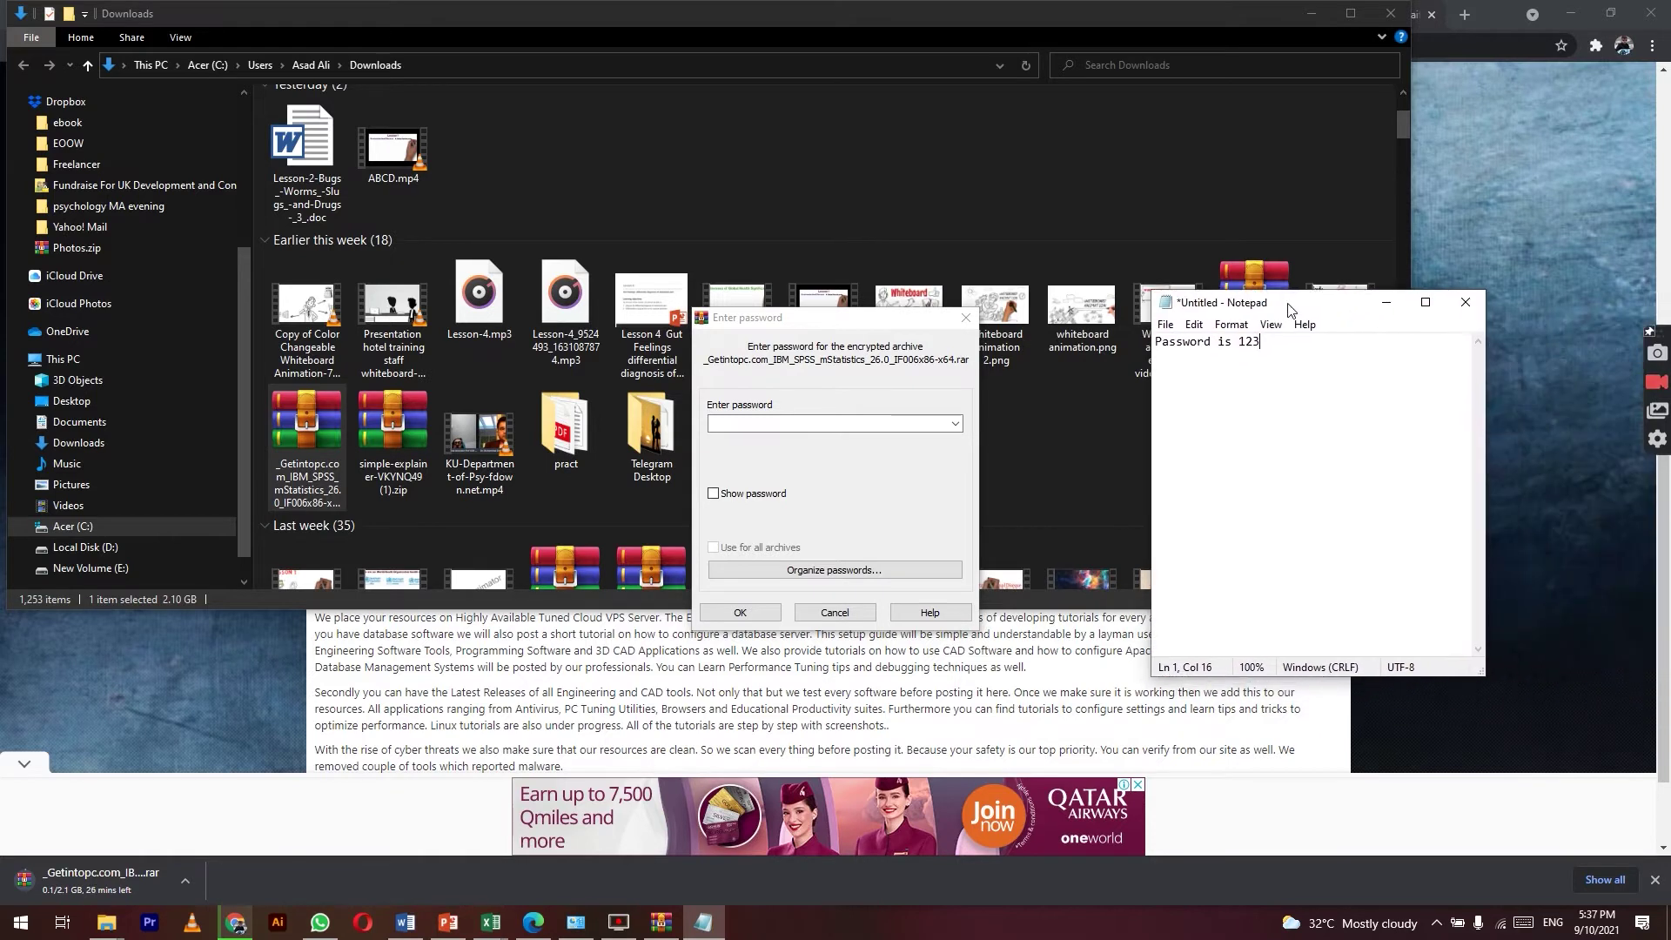
pyautogui.click(792, 424)
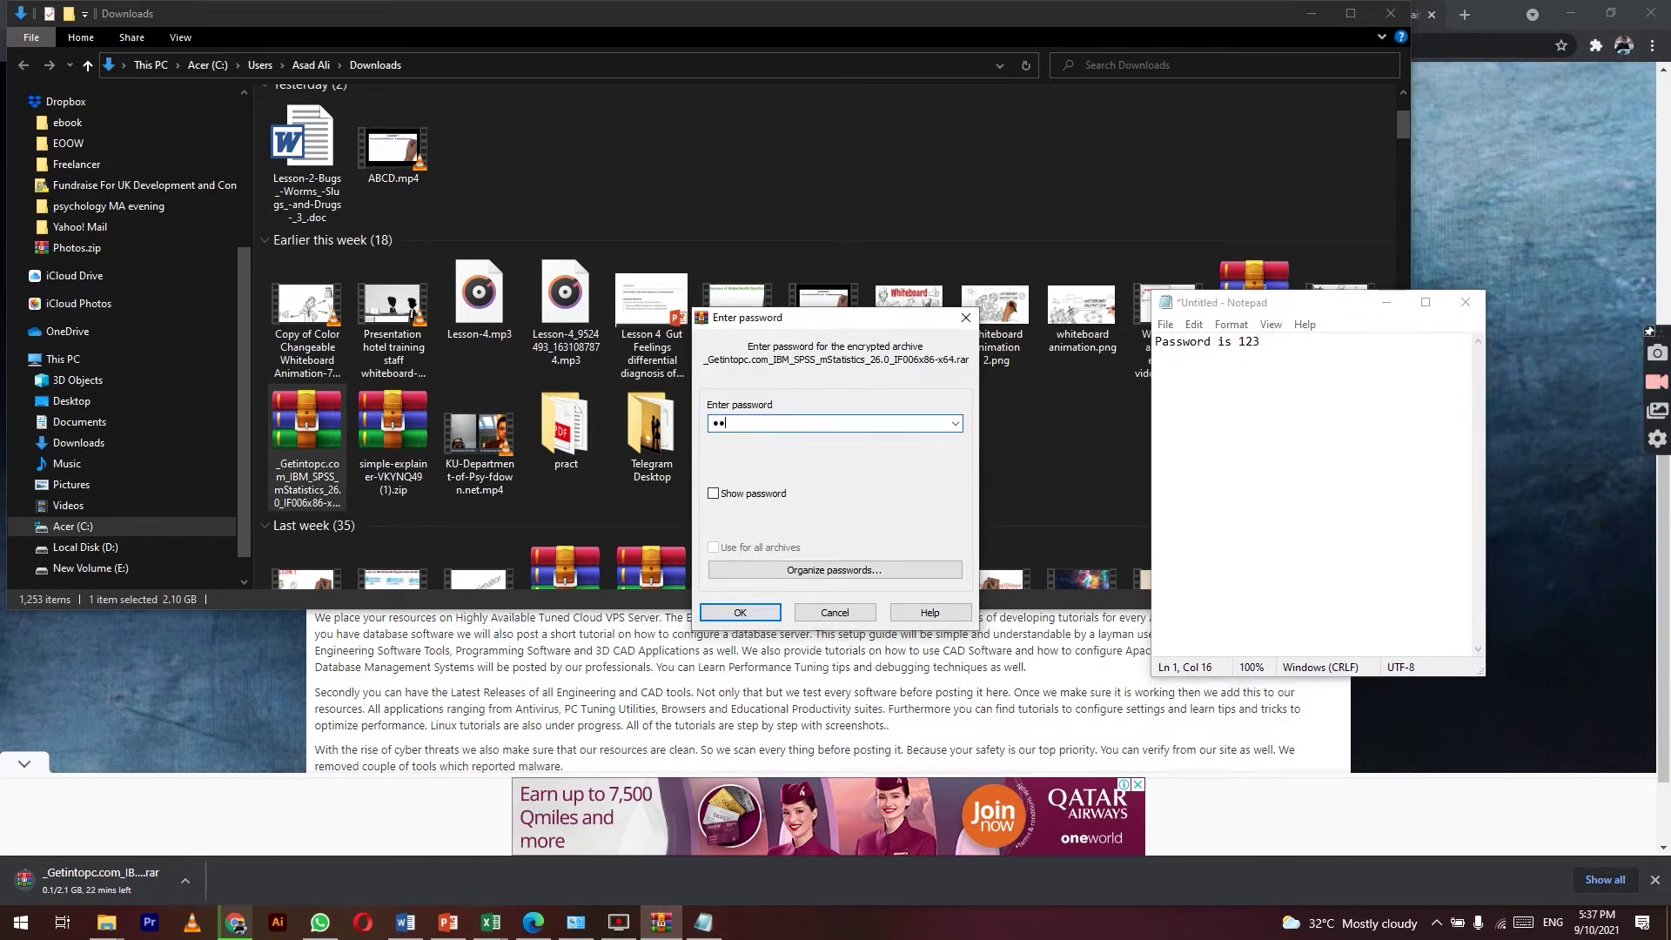
pyautogui.click(739, 611)
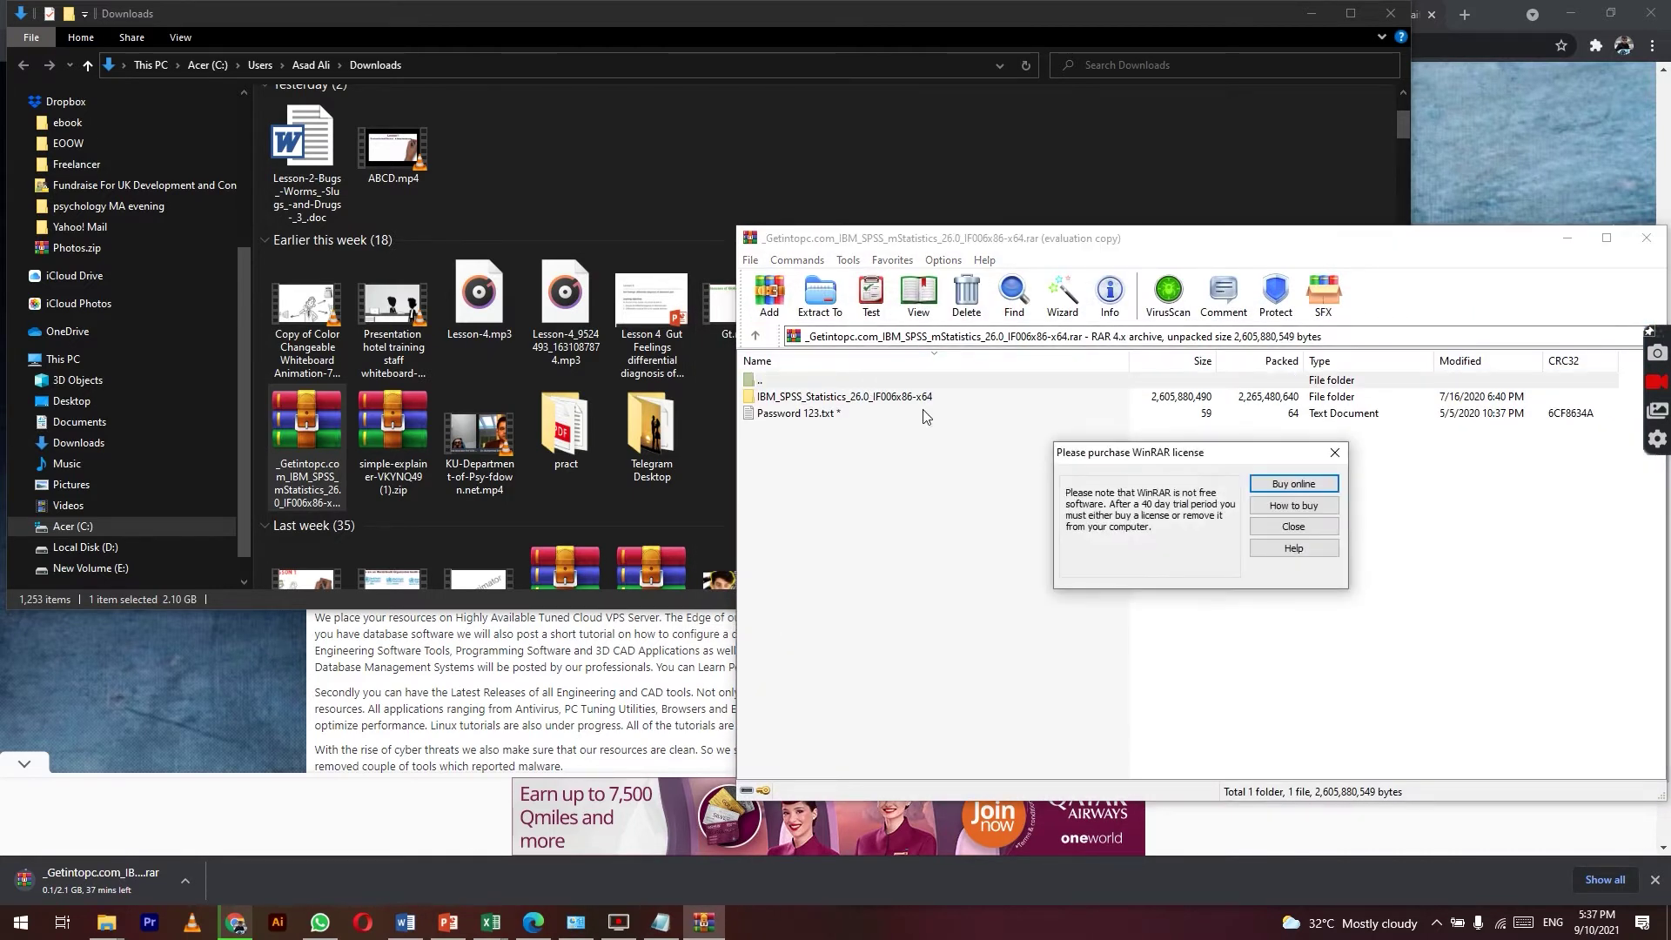
# Step: Dismiss WinRAR's licence reminder and select the IBM_SPSS_Statistics_26.0_IF006x86-x64 folder in the archive
pyautogui.click(1254, 526)
pyautogui.doubleClick(928, 398)
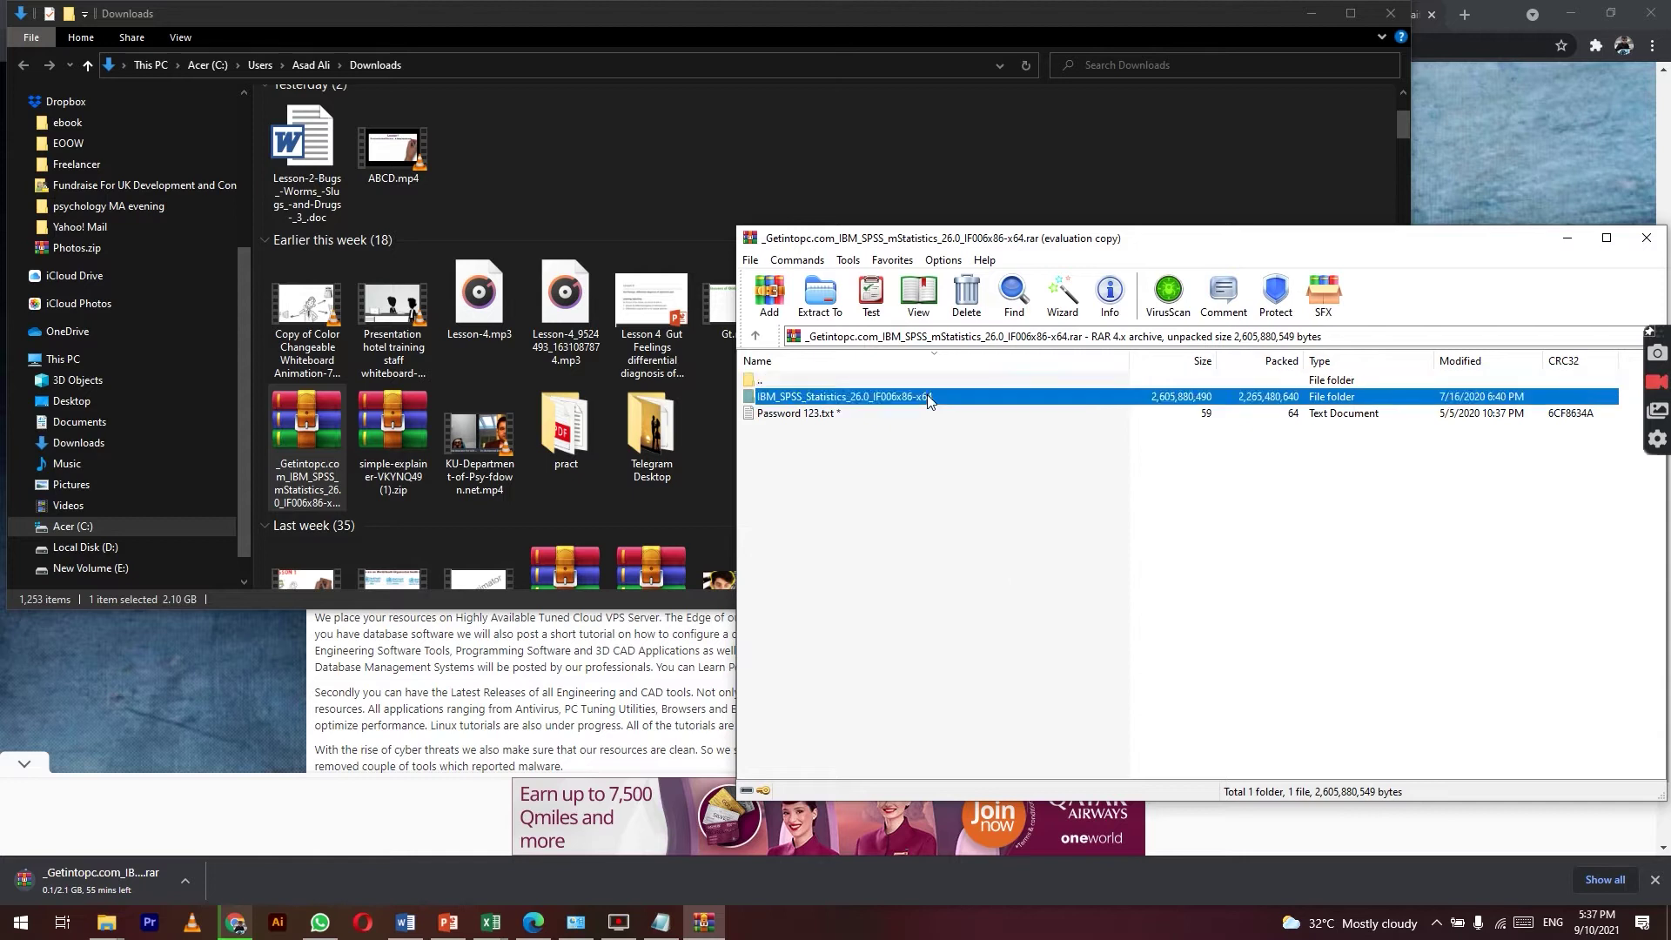
pyautogui.click(925, 398)
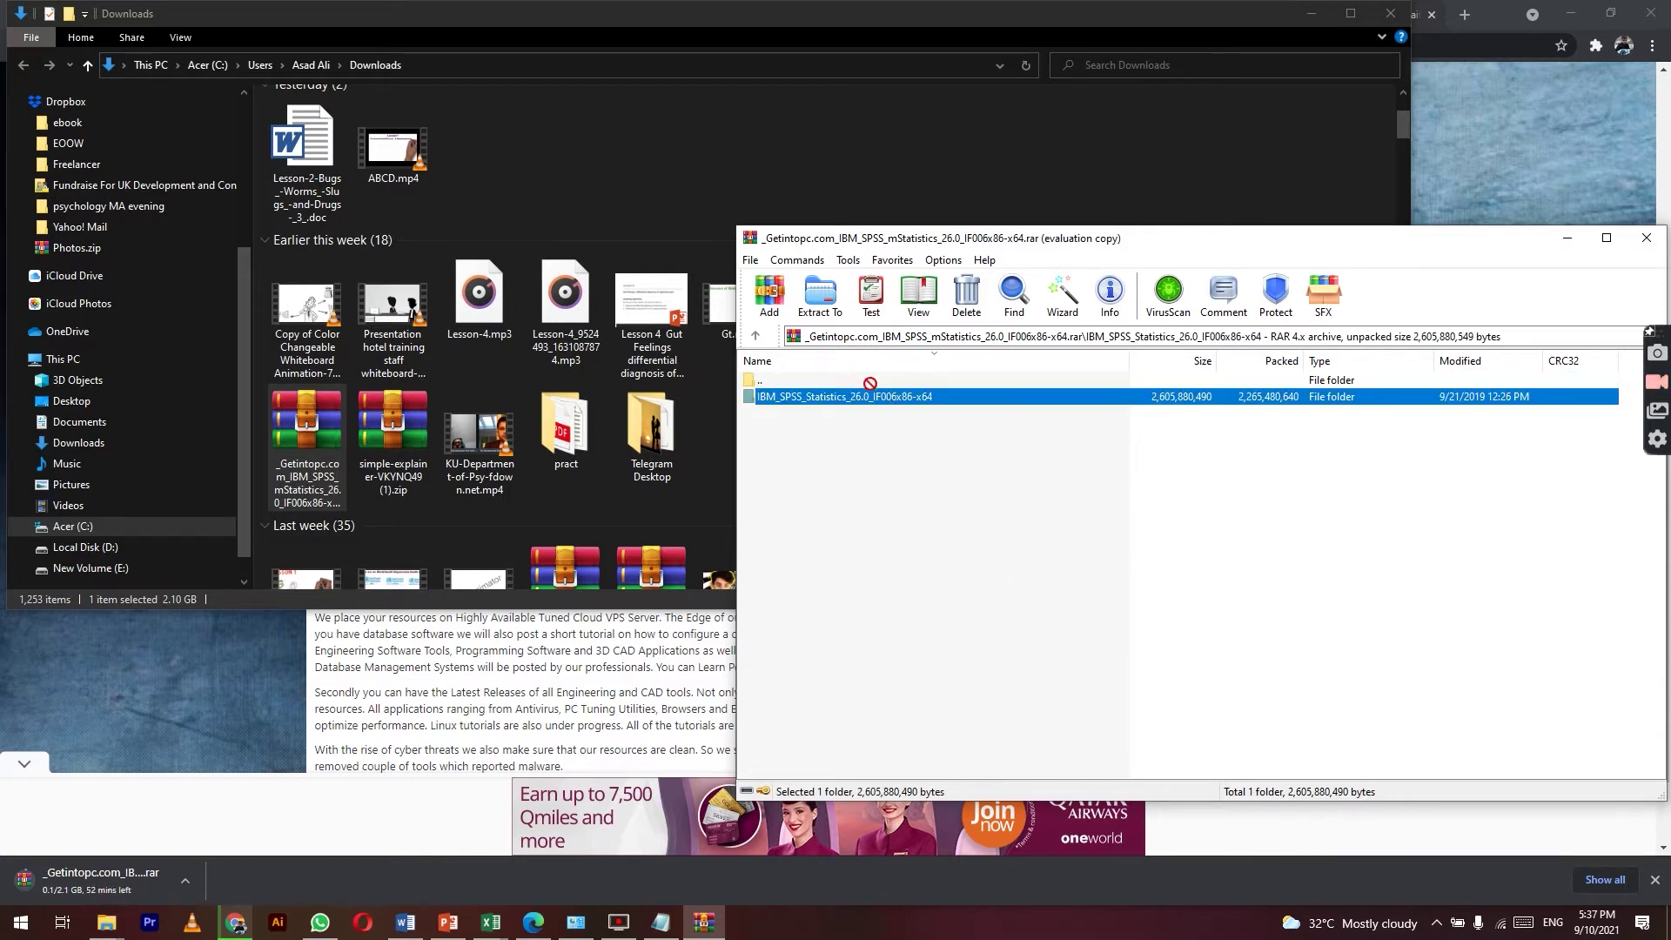
# Step: Create a new folder named IBM in Downloads and open it
pyautogui.rightClick(625, 211)
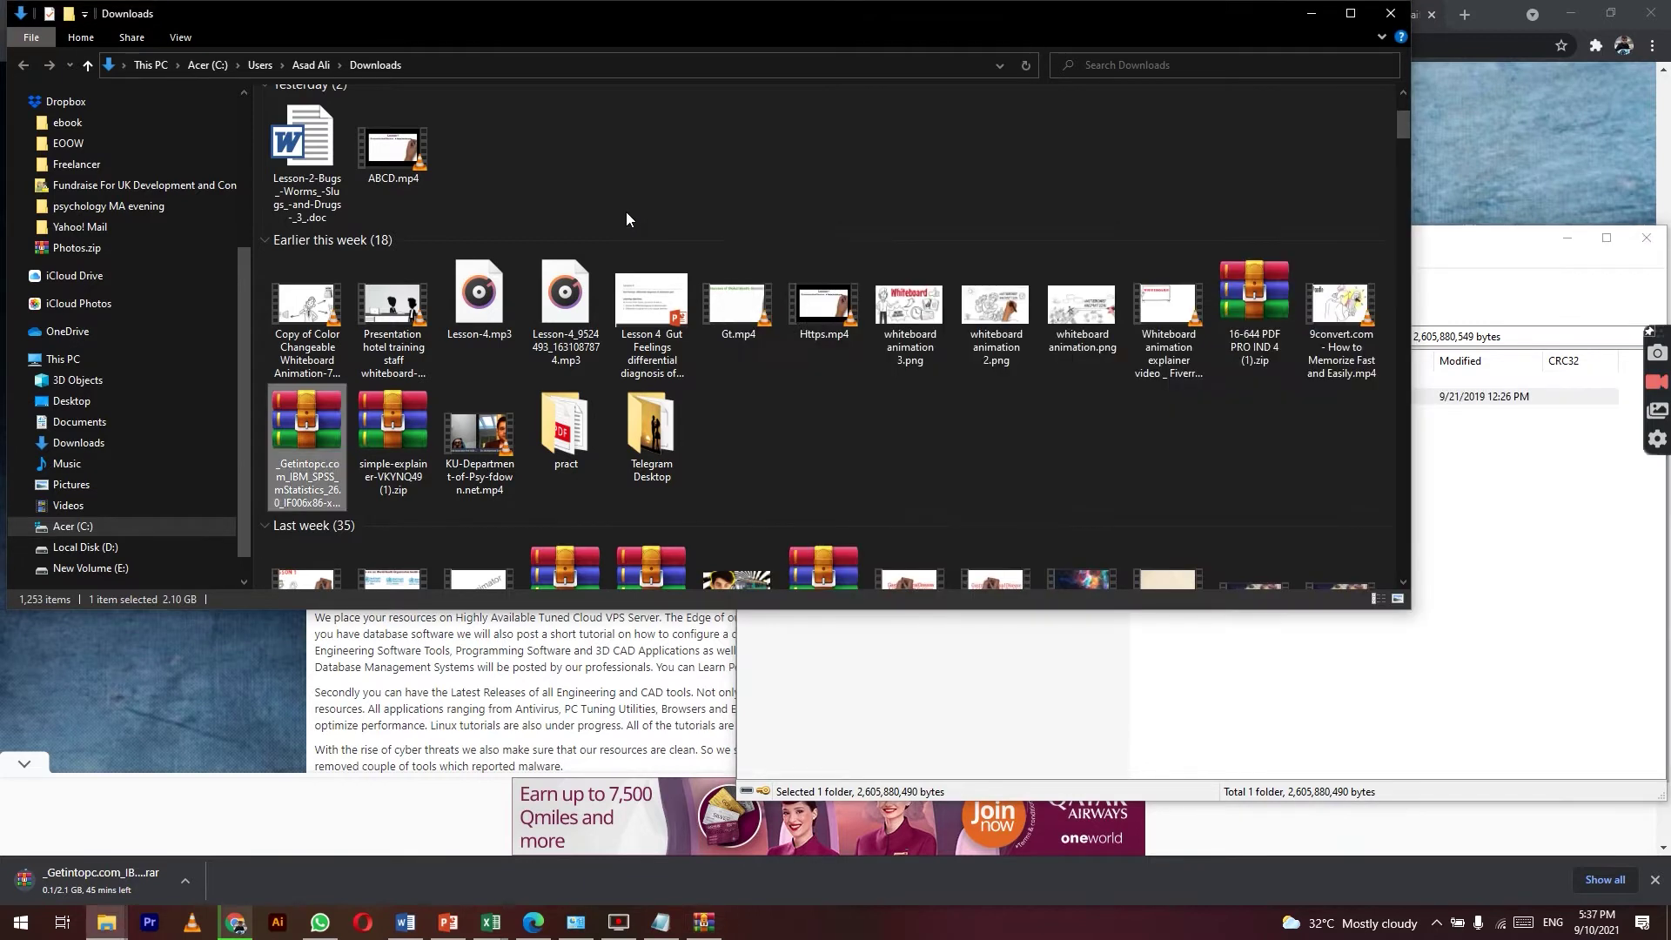
pyautogui.moveTo(768, 431)
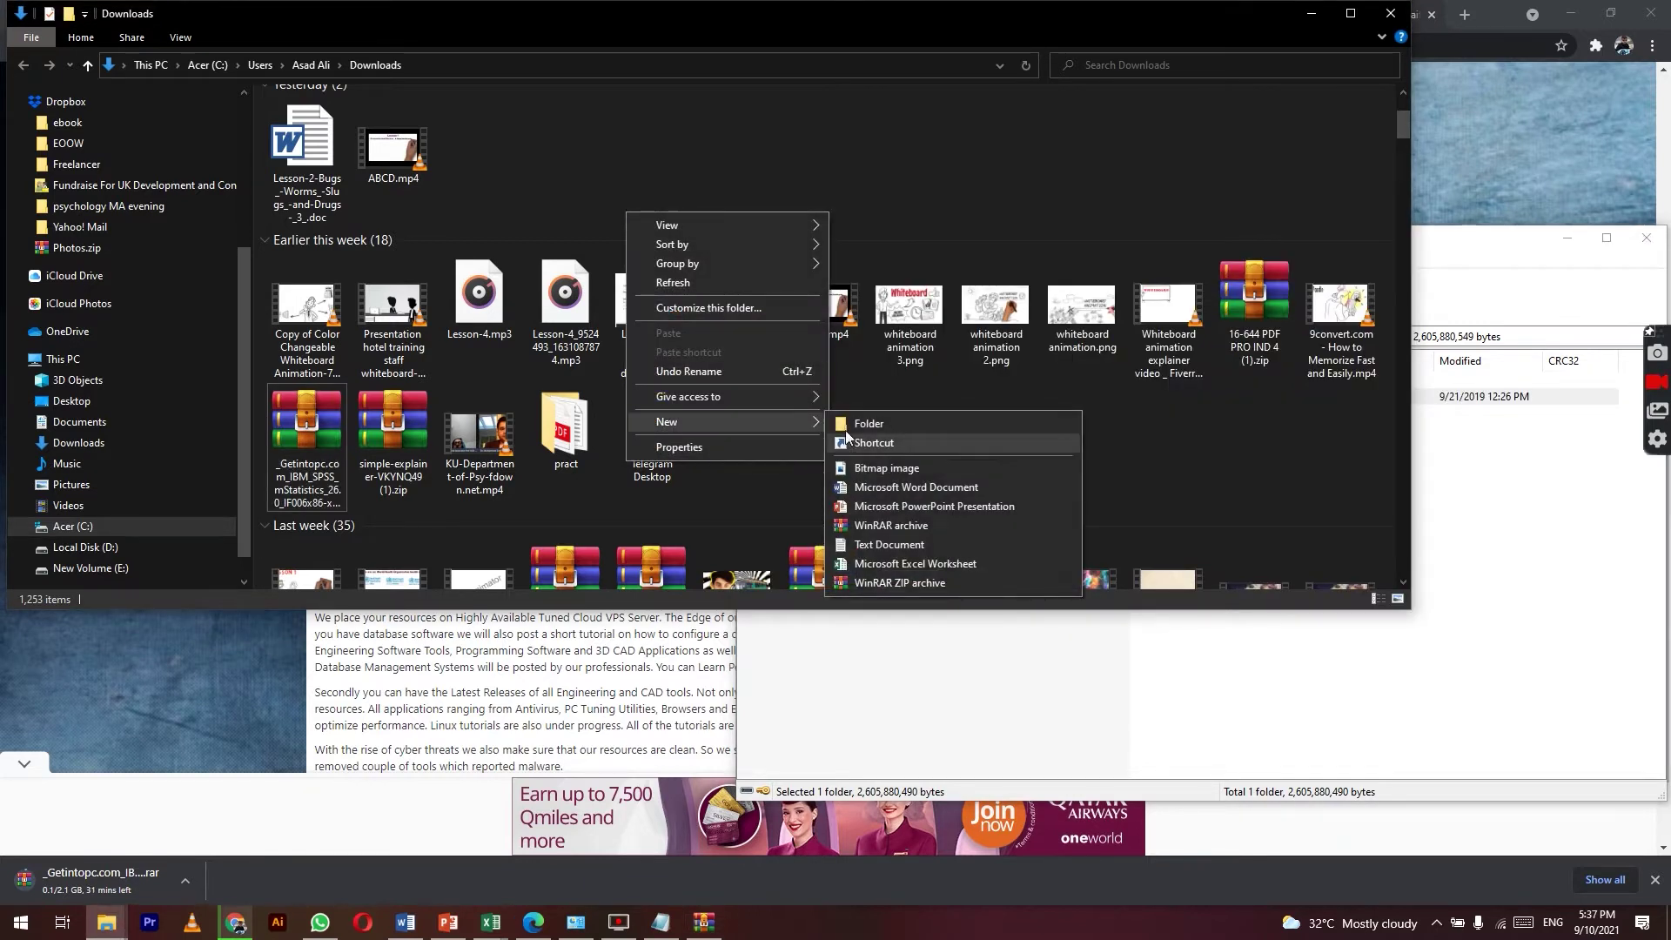
pyautogui.click(863, 418)
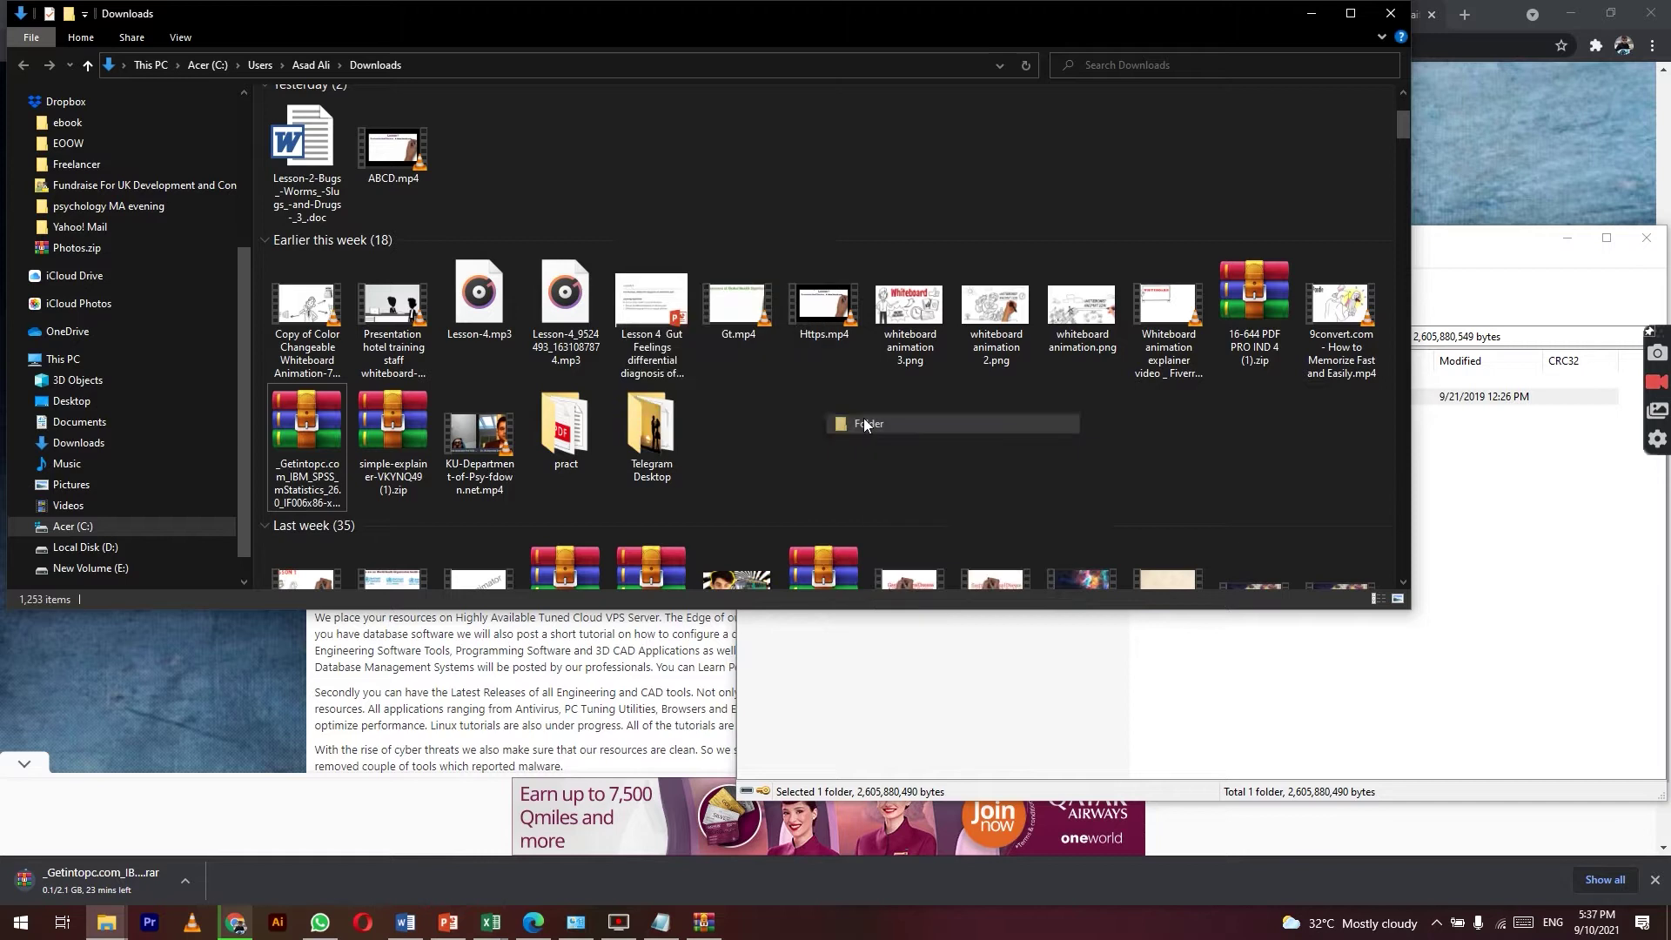
pyautogui.write('IBM')
pyautogui.press('Return')
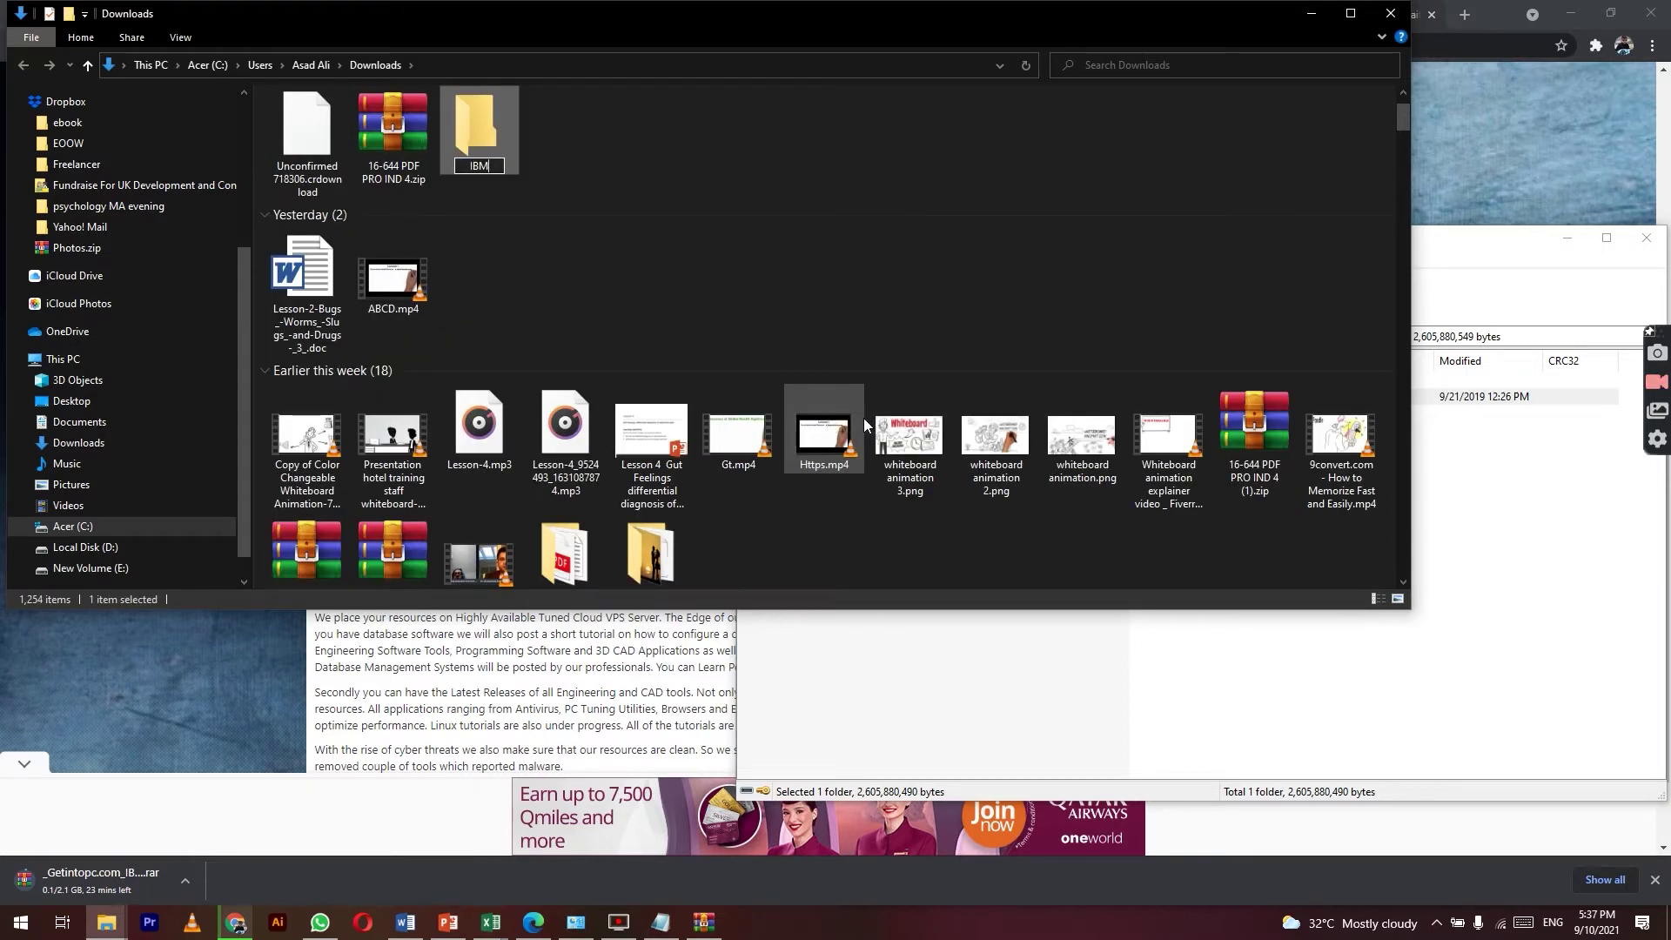
pyautogui.press('Return')
# Step: Drag the SPSS folder out of WinRAR into the IBM folder to extract it
pyautogui.click(1013, 698)
pyautogui.click(956, 402)
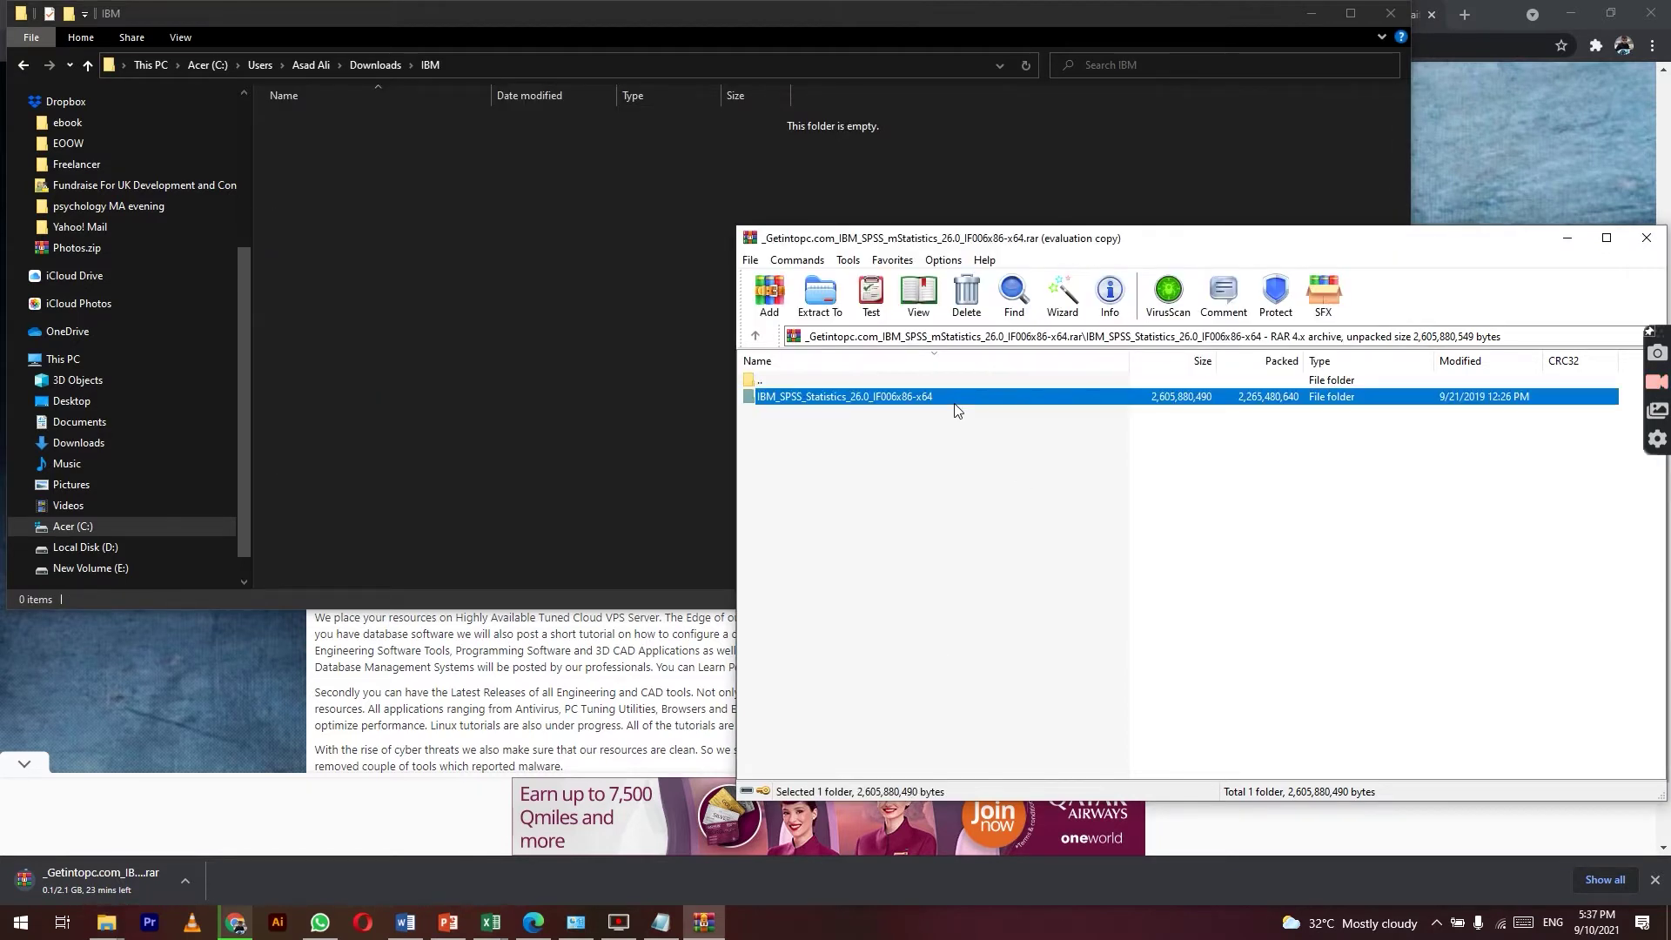
pyautogui.moveTo(800, 360); pyautogui.dragTo(519, 227)
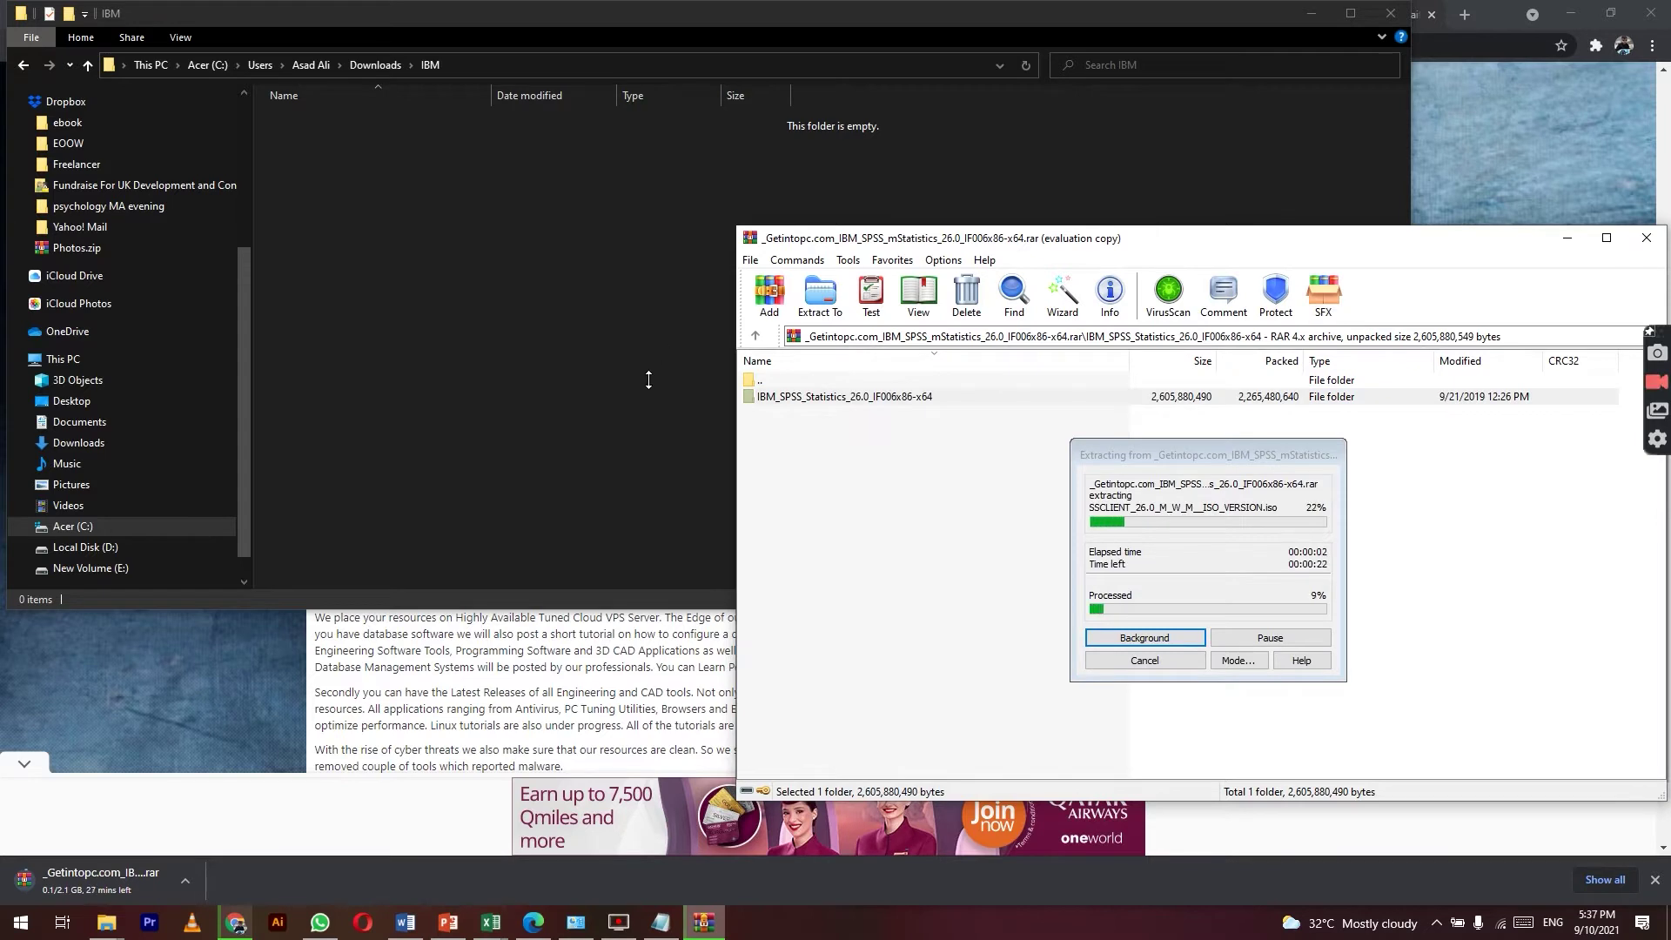
pyautogui.rightClick(163, 868)
pyautogui.click(223, 827)
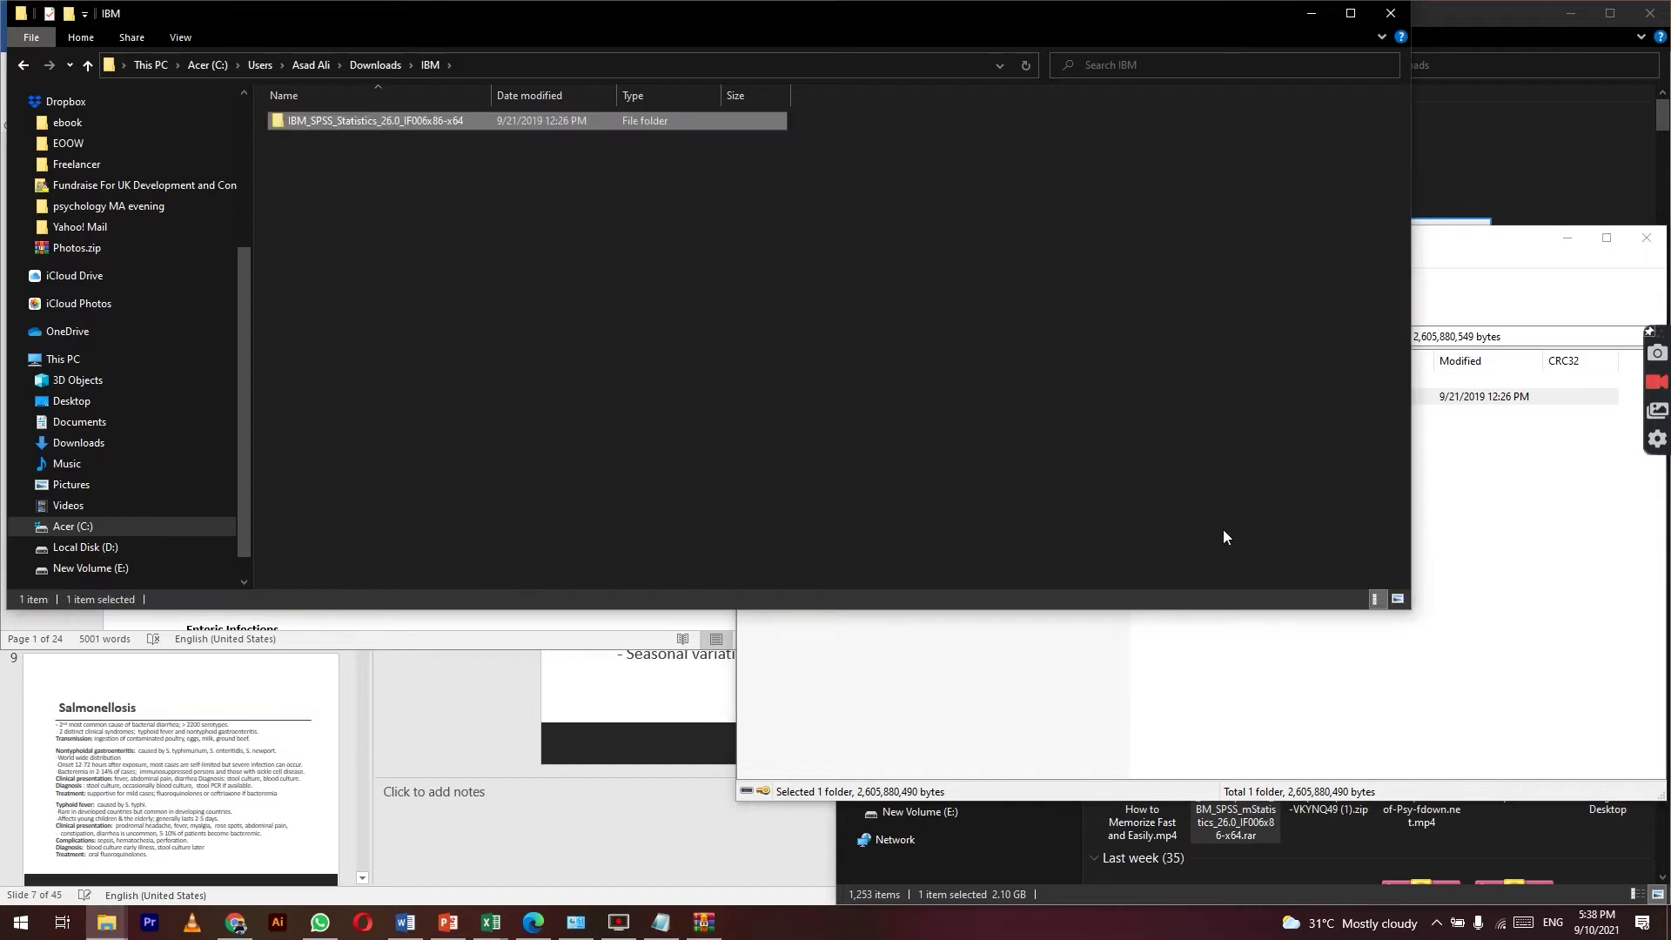
# Step: Mount the extracted SPSS .iso and run setup.exe from its Windows folder
pyautogui.click(1350, 13)
pyautogui.doubleClick(499, 112)
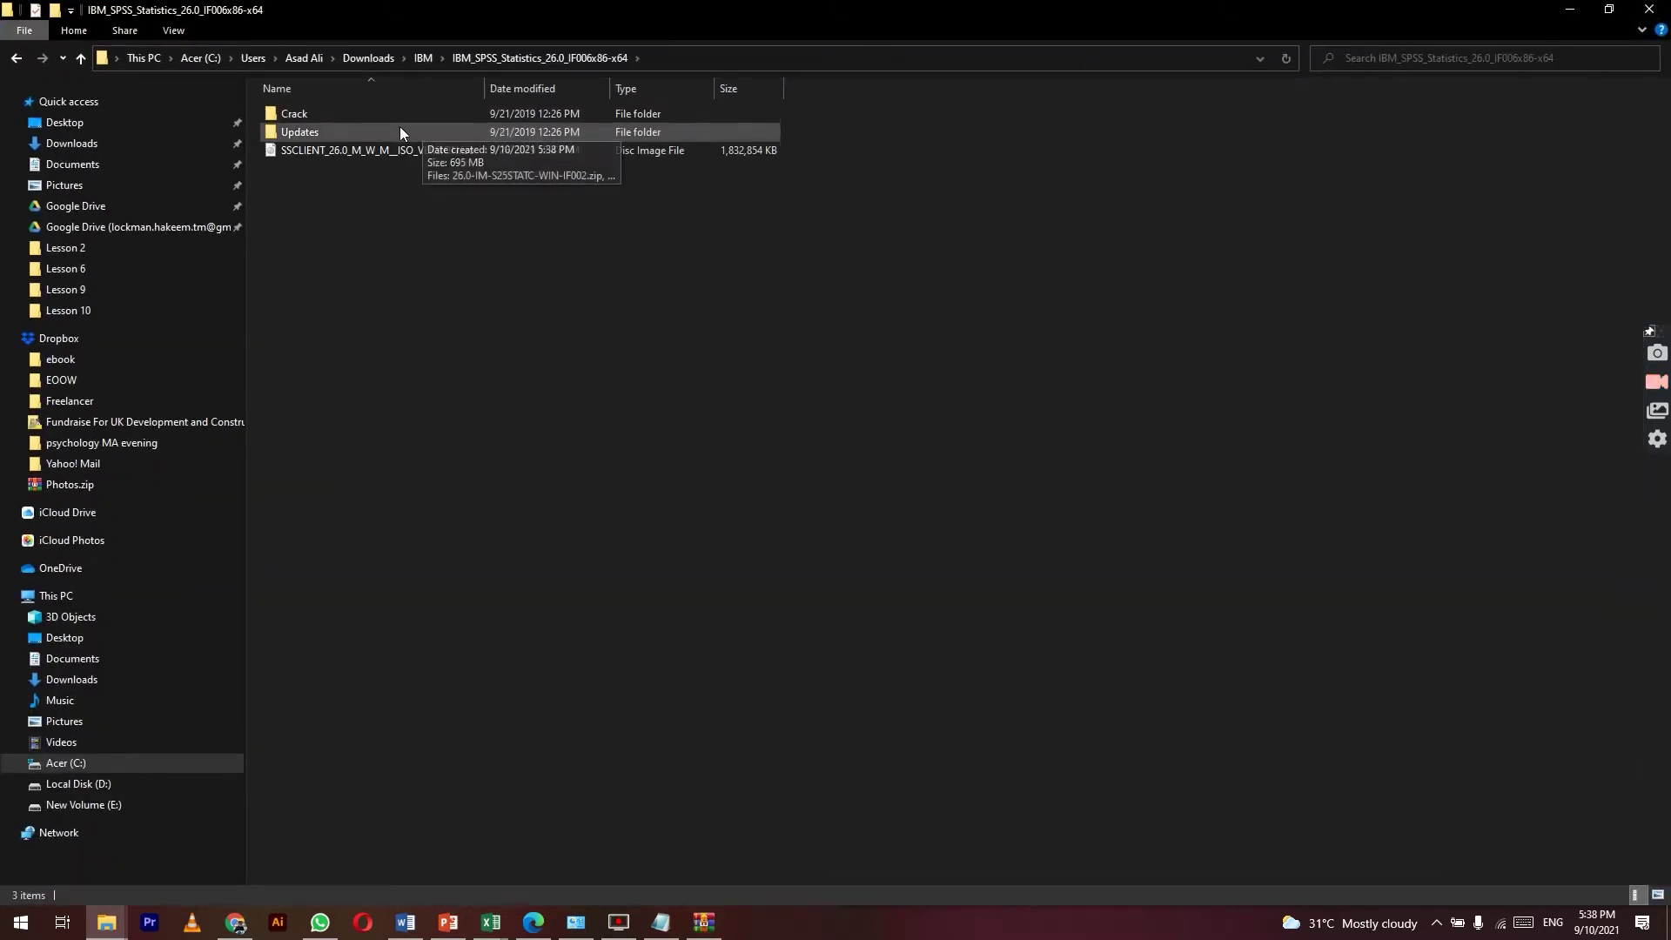
pyautogui.click(395, 151)
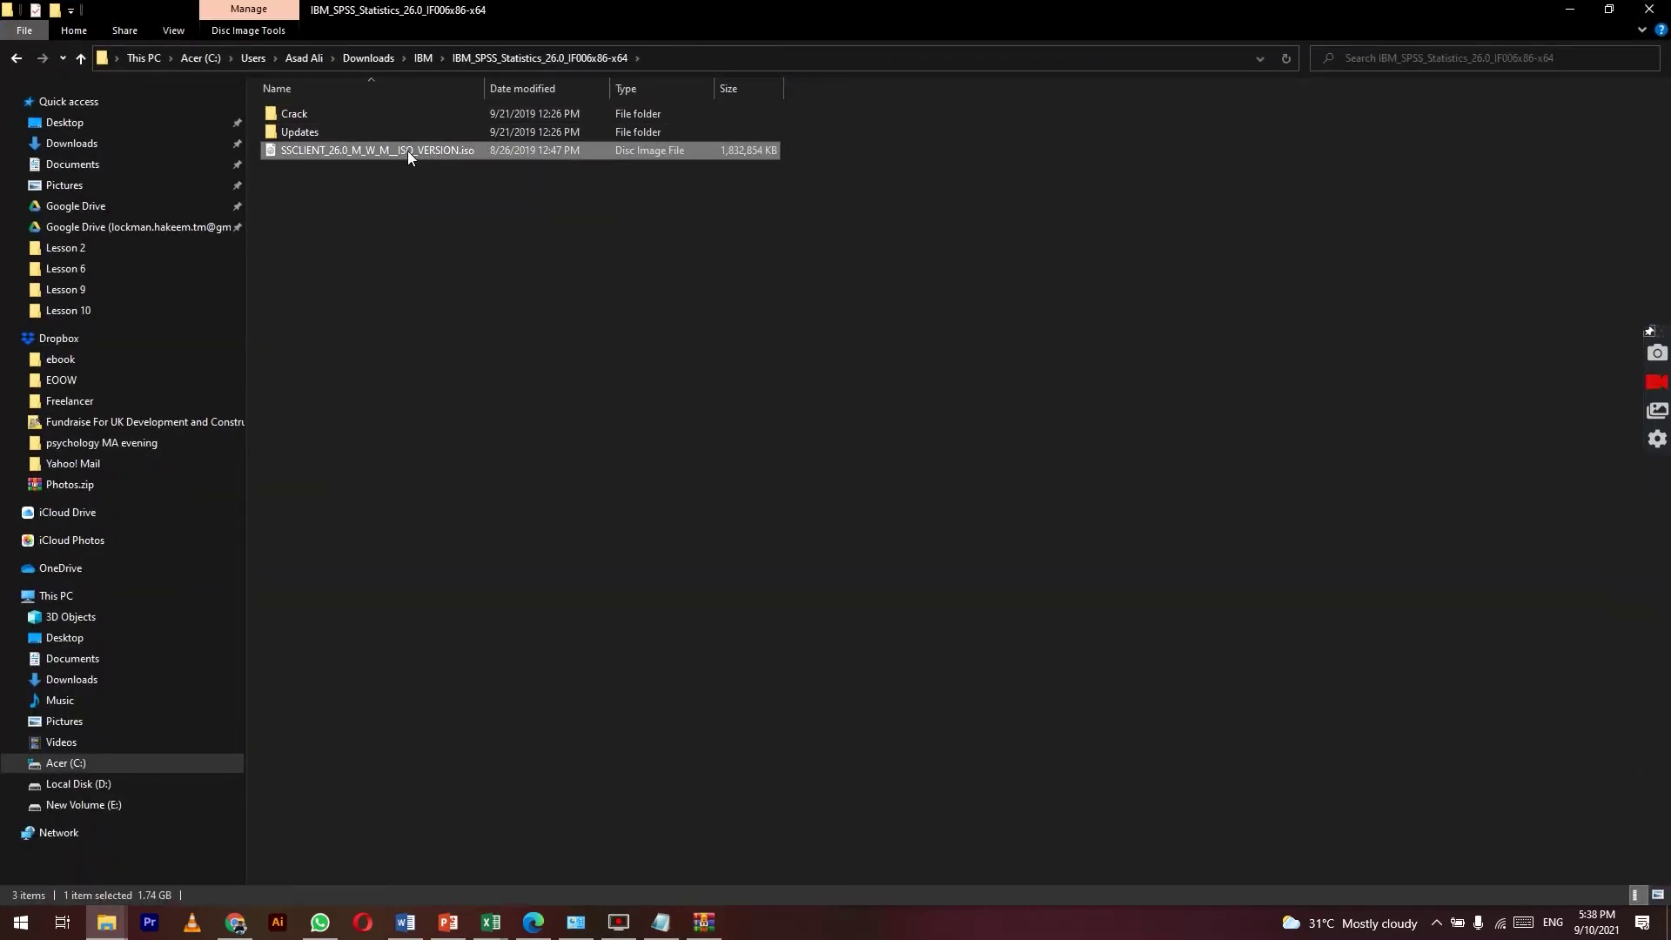
pyautogui.doubleClick(407, 150)
pyautogui.doubleClick(371, 131)
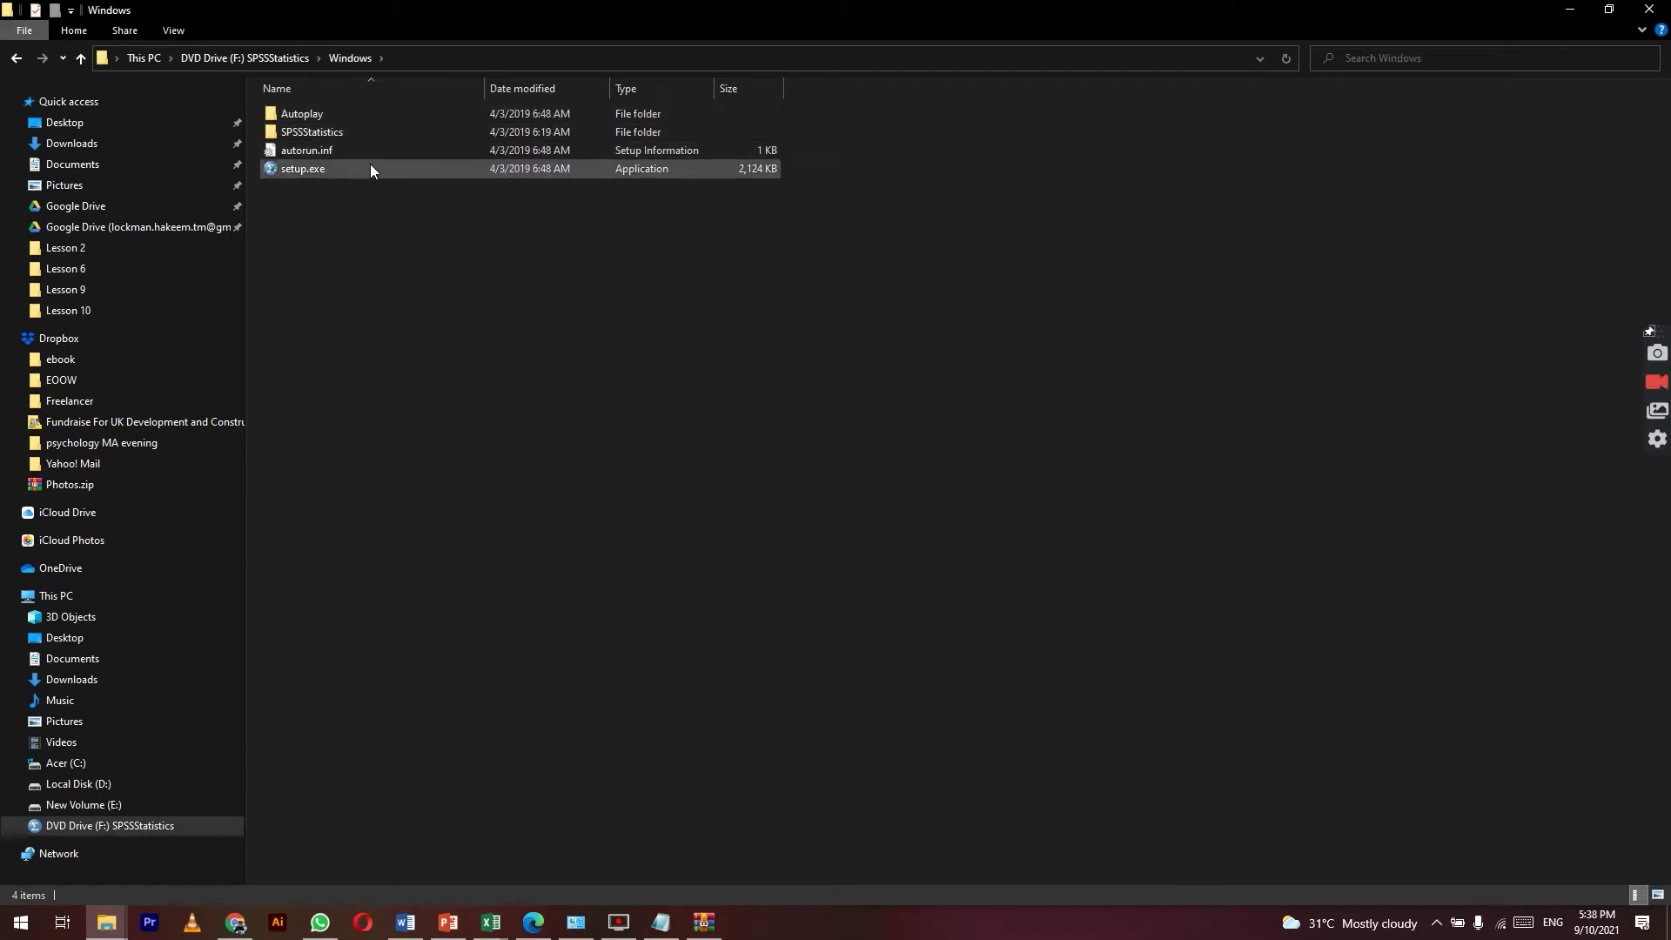
pyautogui.click(371, 168)
pyautogui.doubleClick(370, 168)
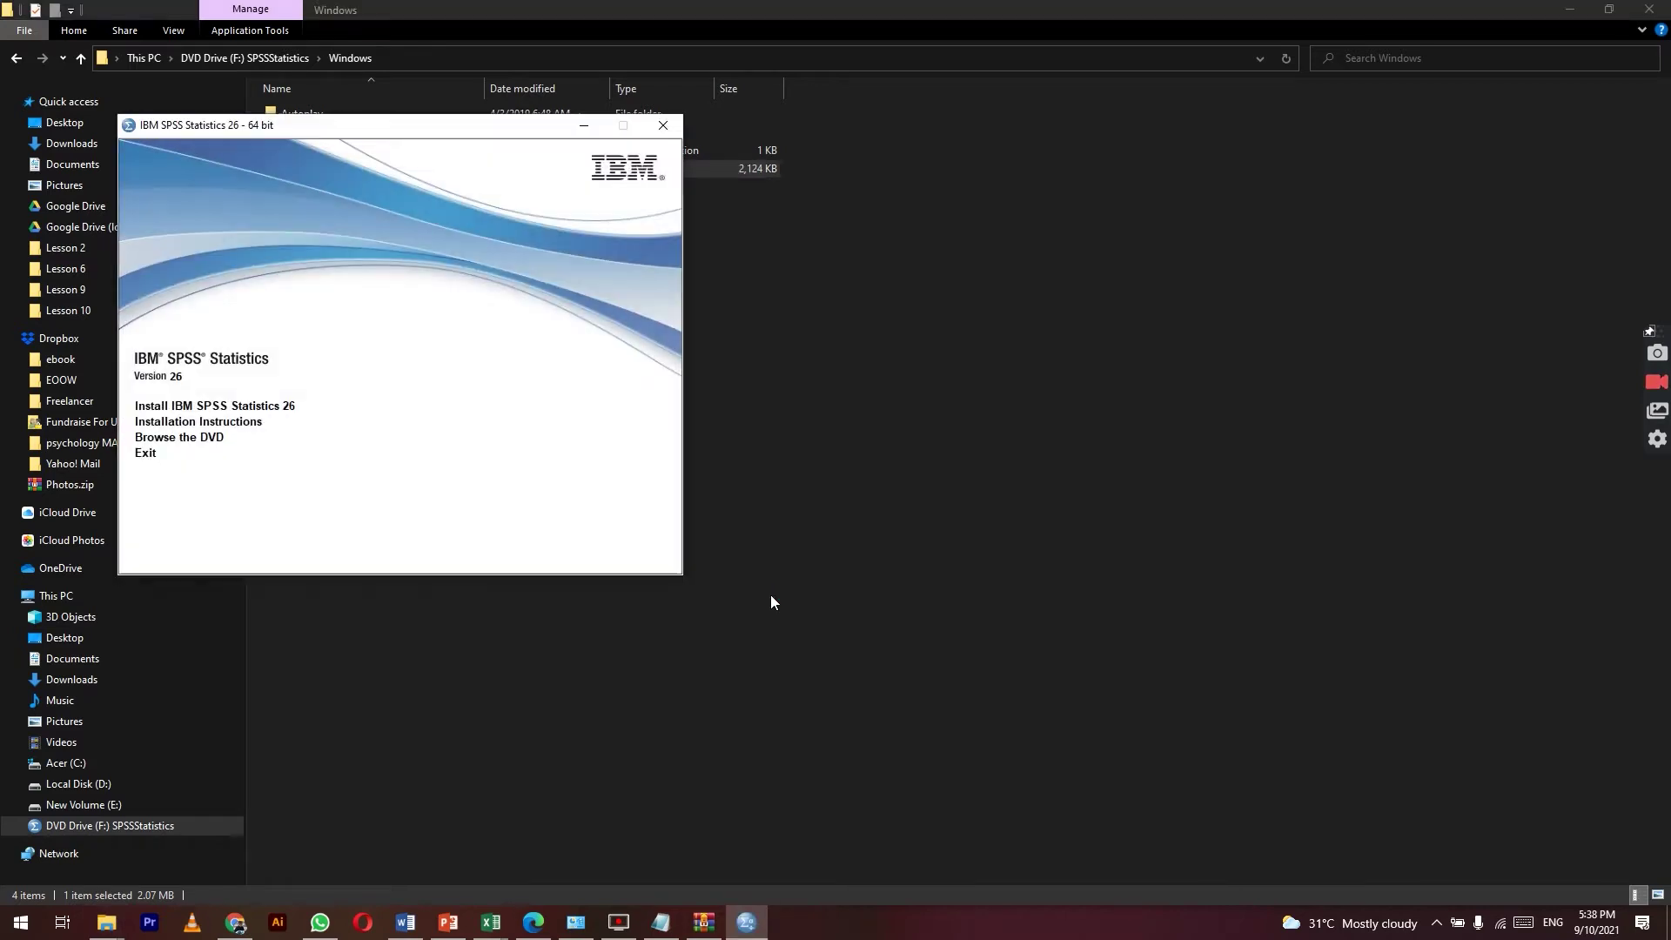
# Step: Start the SPSS 26 install, accept both licence agreements, and keep Essentials for Python
pyautogui.click(262, 407)
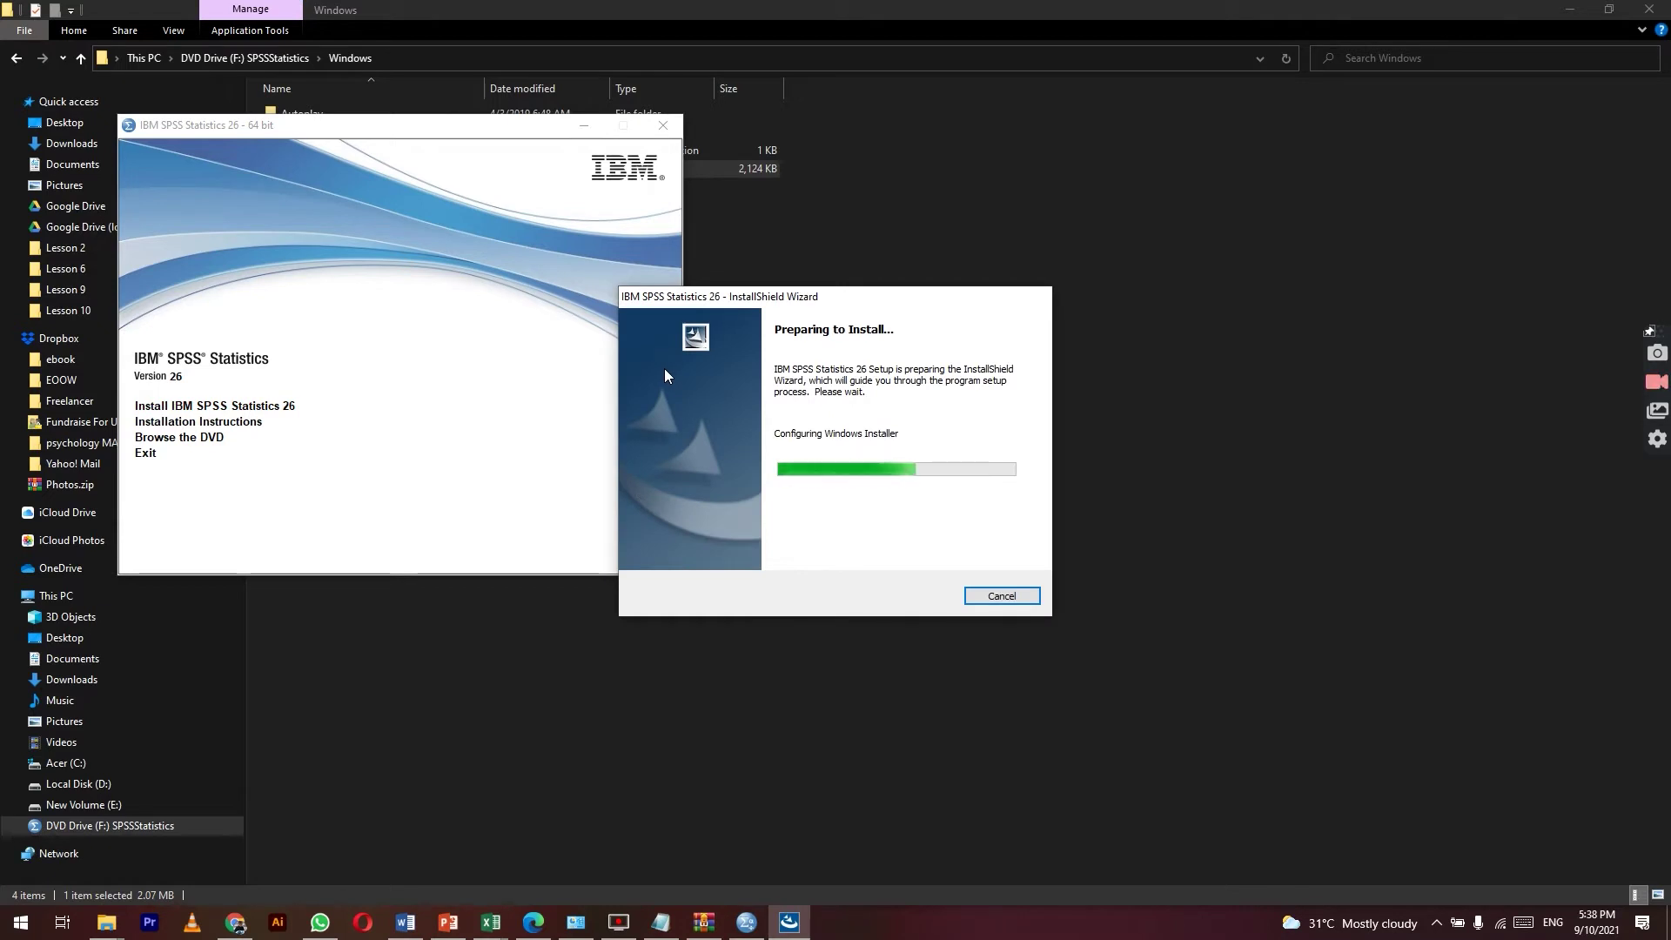
pyautogui.click(923, 599)
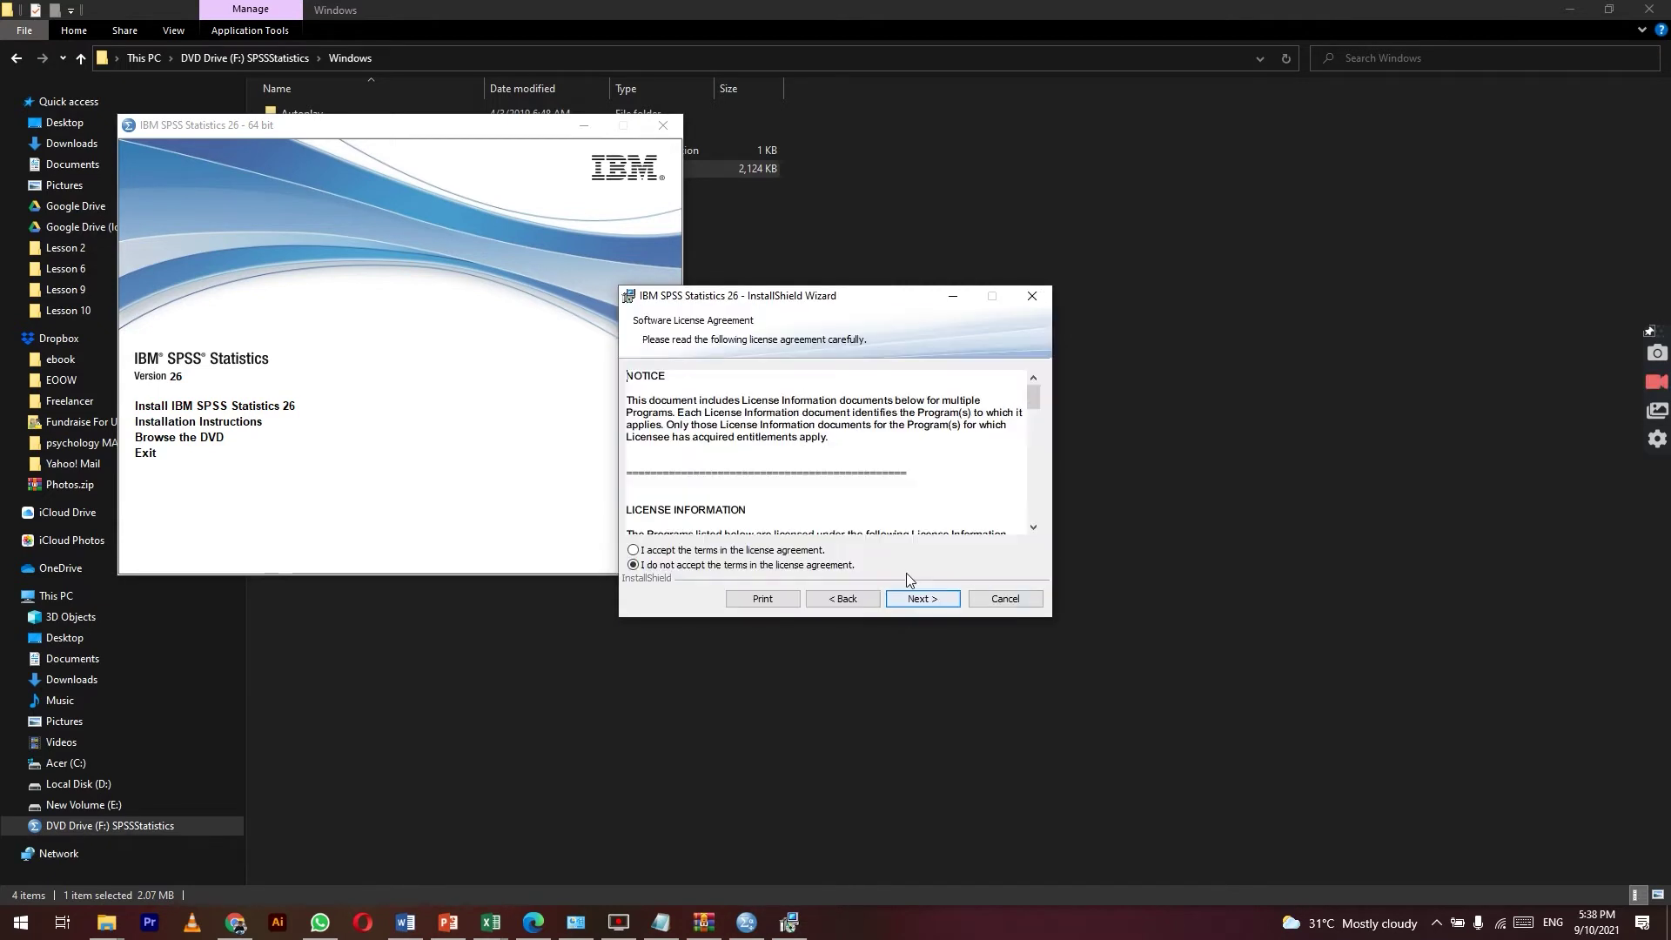
pyautogui.click(805, 550)
pyautogui.click(923, 599)
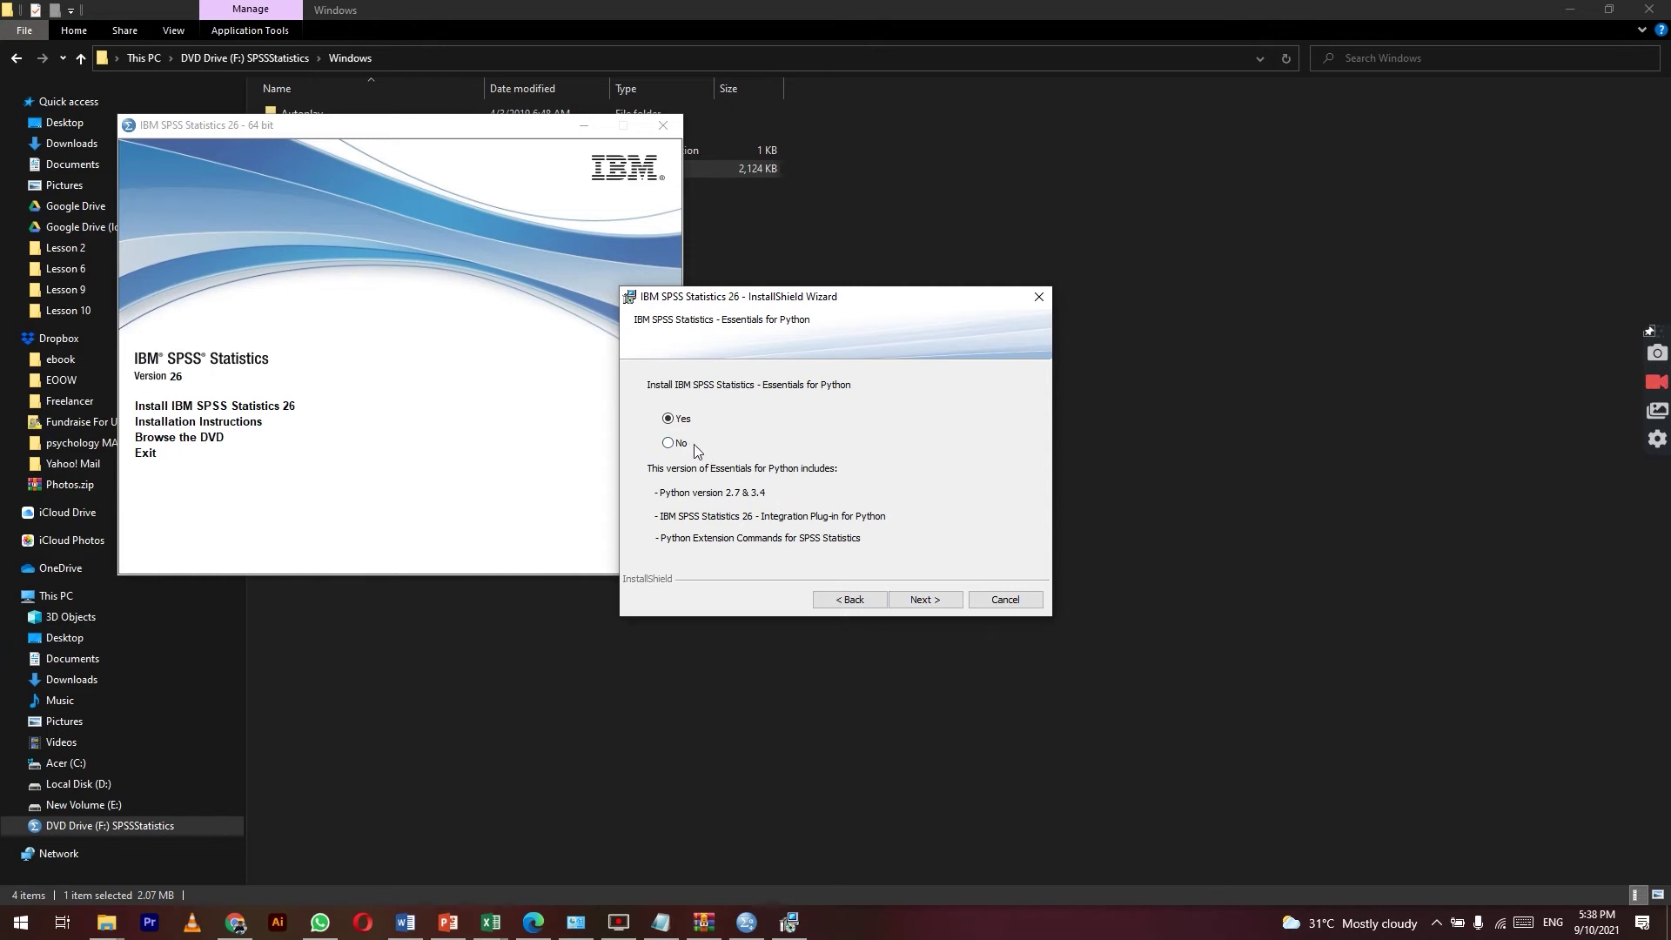
pyautogui.click(924, 599)
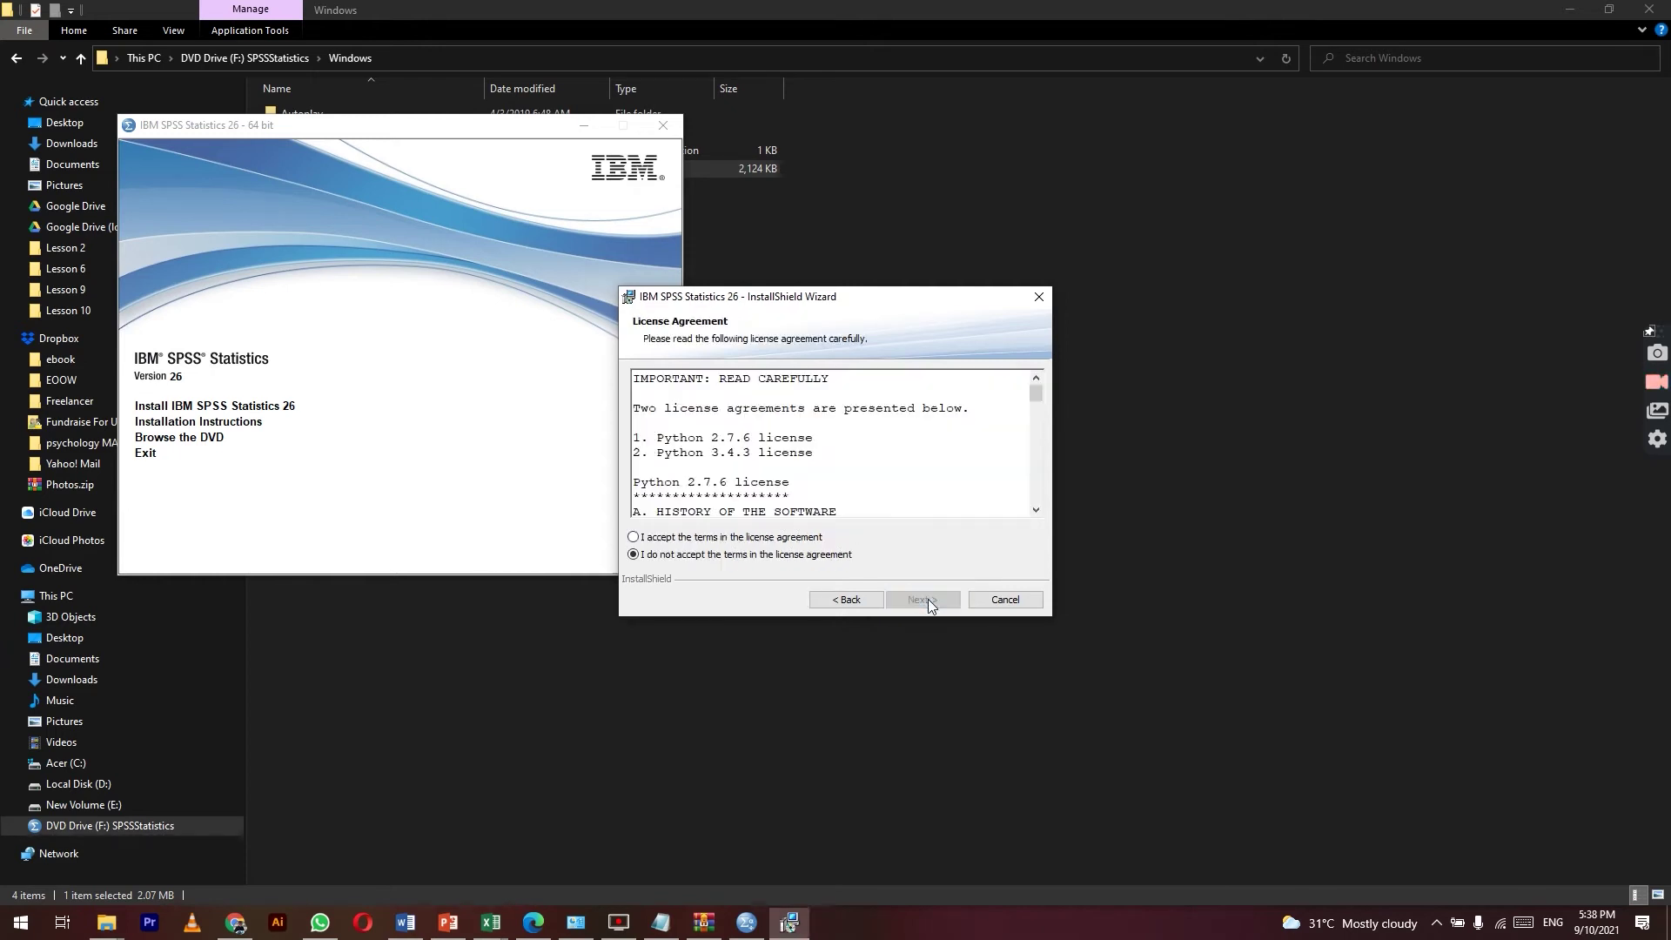
pyautogui.click(783, 540)
pyautogui.click(924, 600)
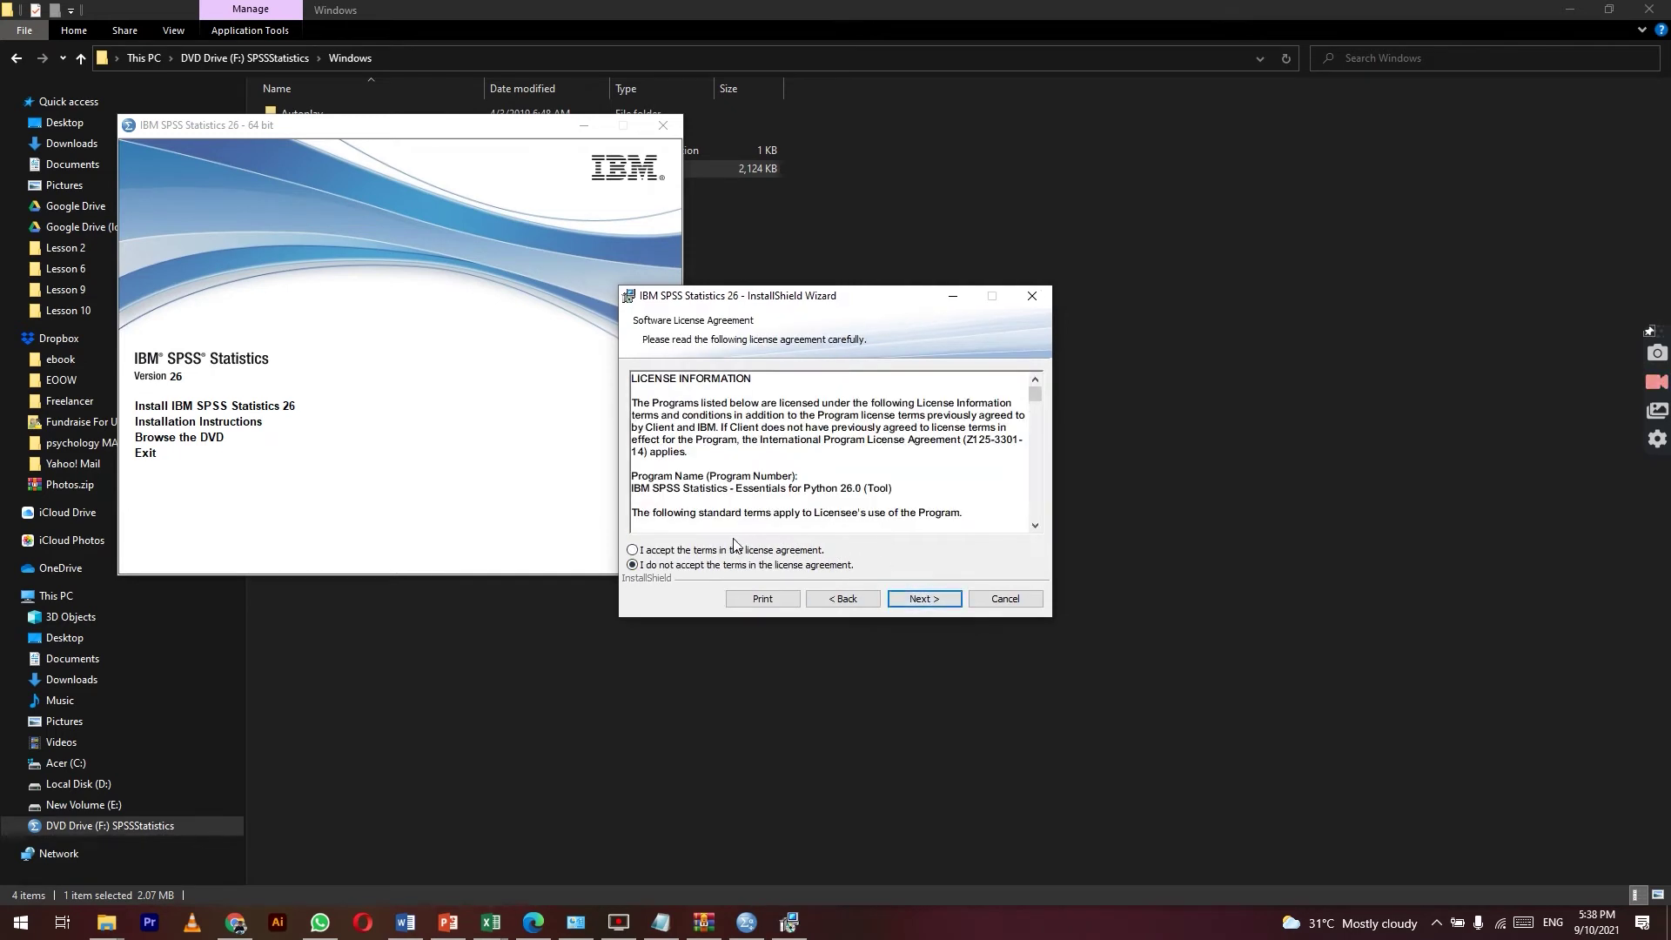
pyautogui.click(929, 598)
pyautogui.click(660, 922)
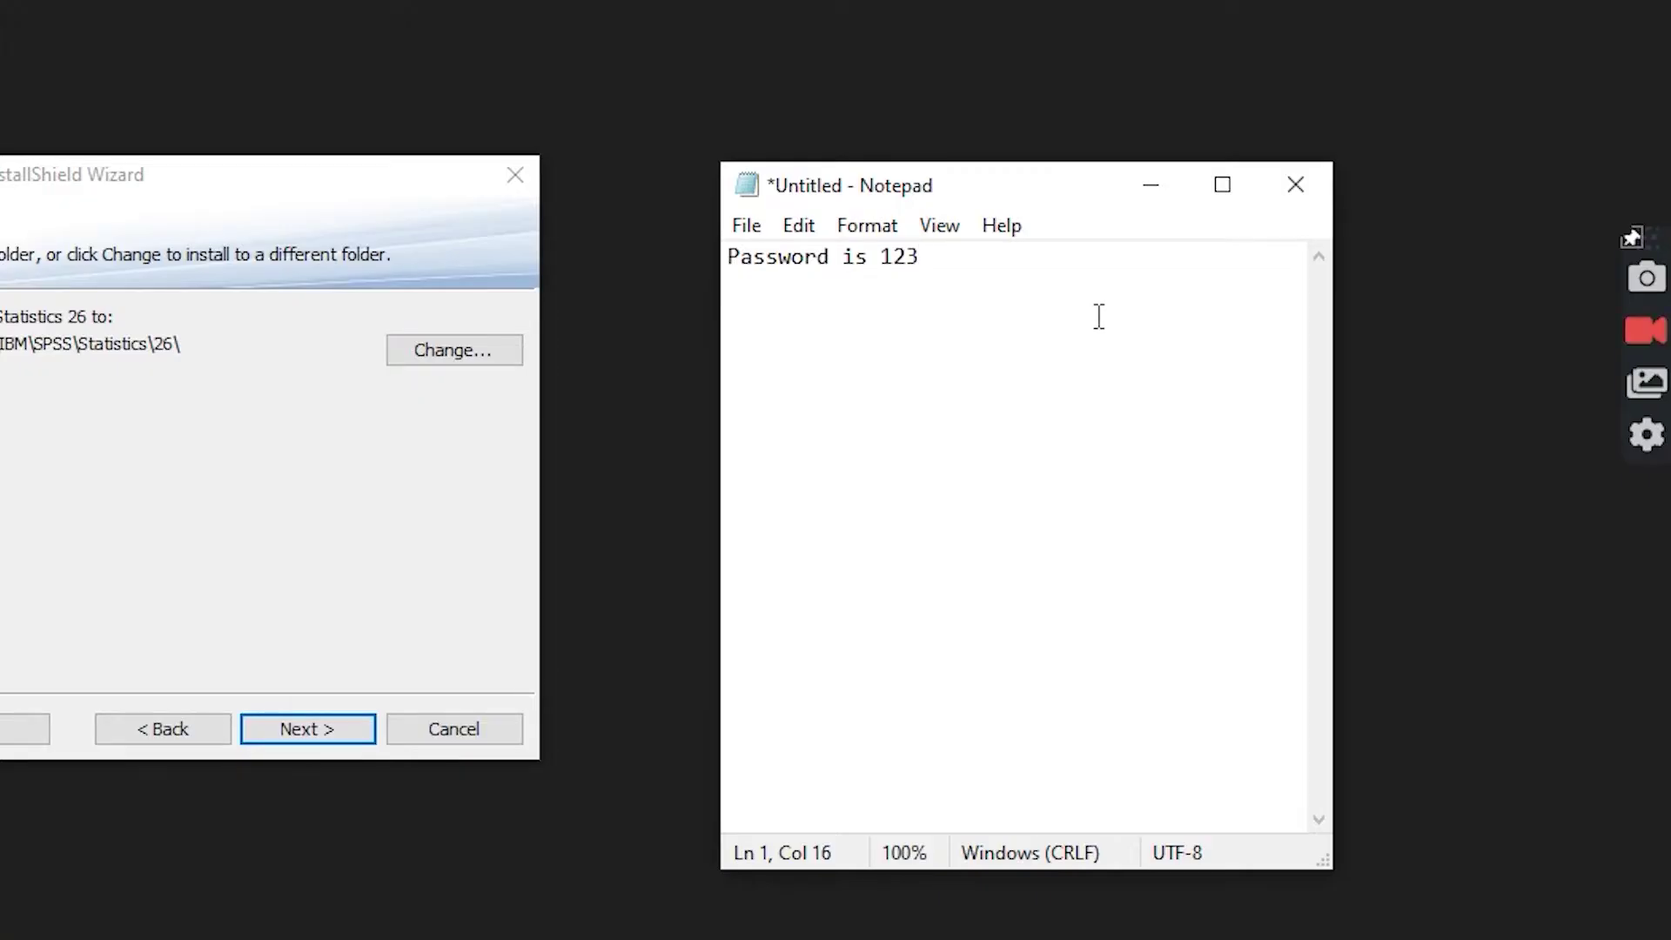
# Step: Record the install path c:\Program files\IBM\spss\statistics\26\ in Notepad and keep that default folder
pyautogui.press('Return')
pyautogui.press('Return')
pyautogui.press('Return')
pyautogui.write('note')
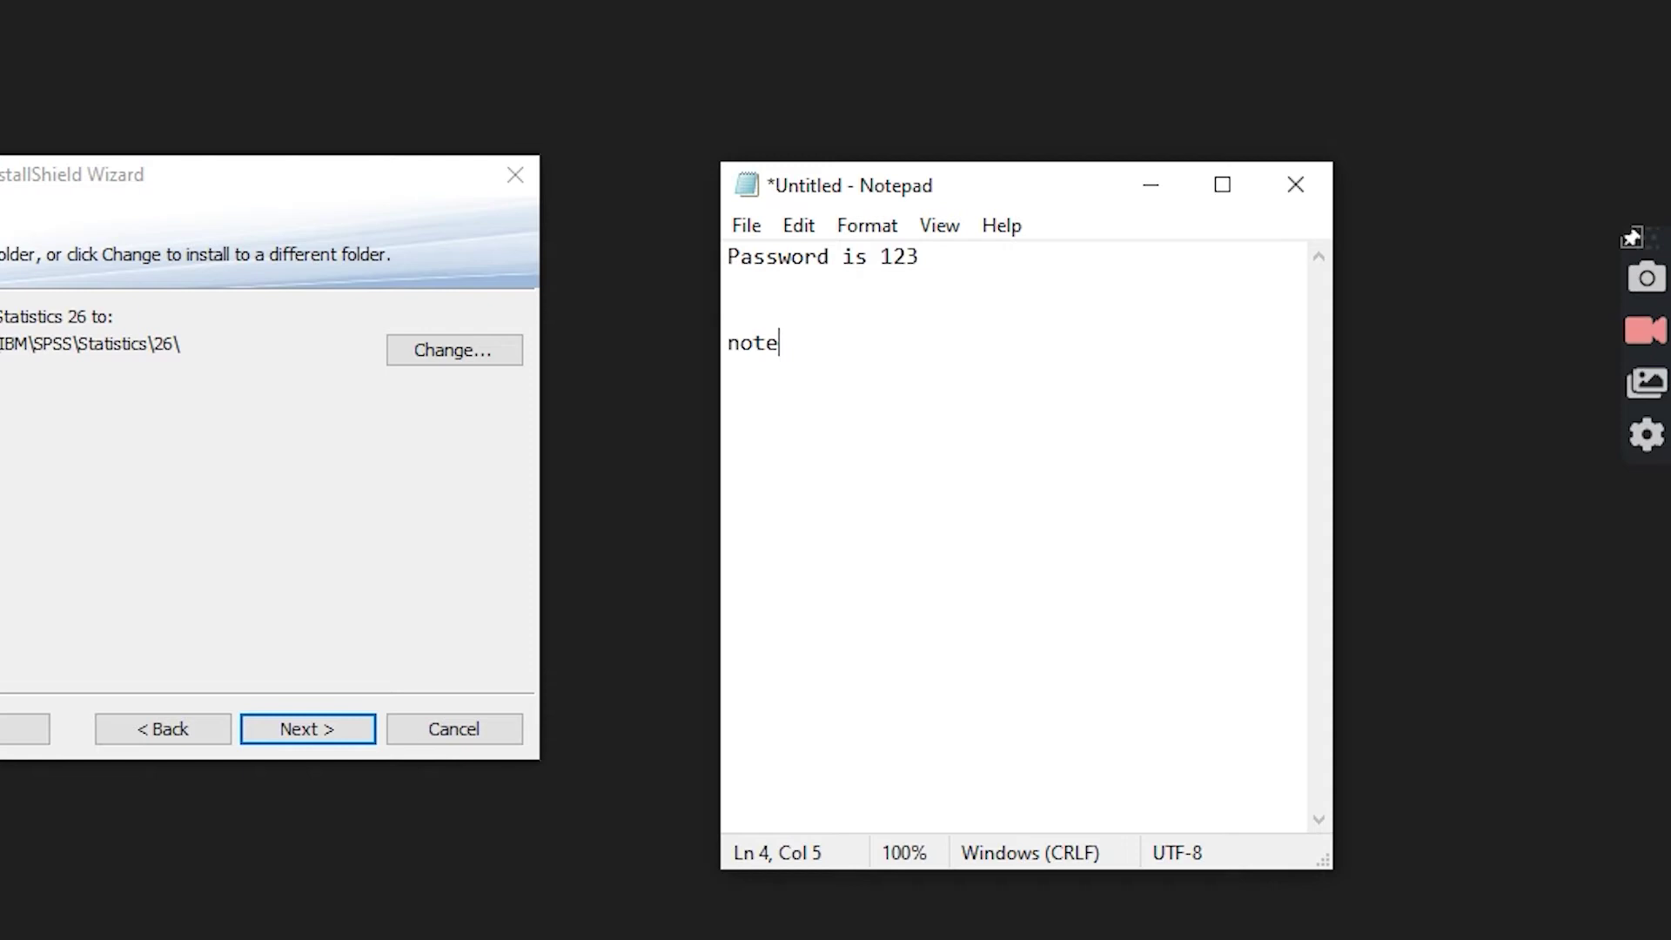
pyautogui.write(' down isn')
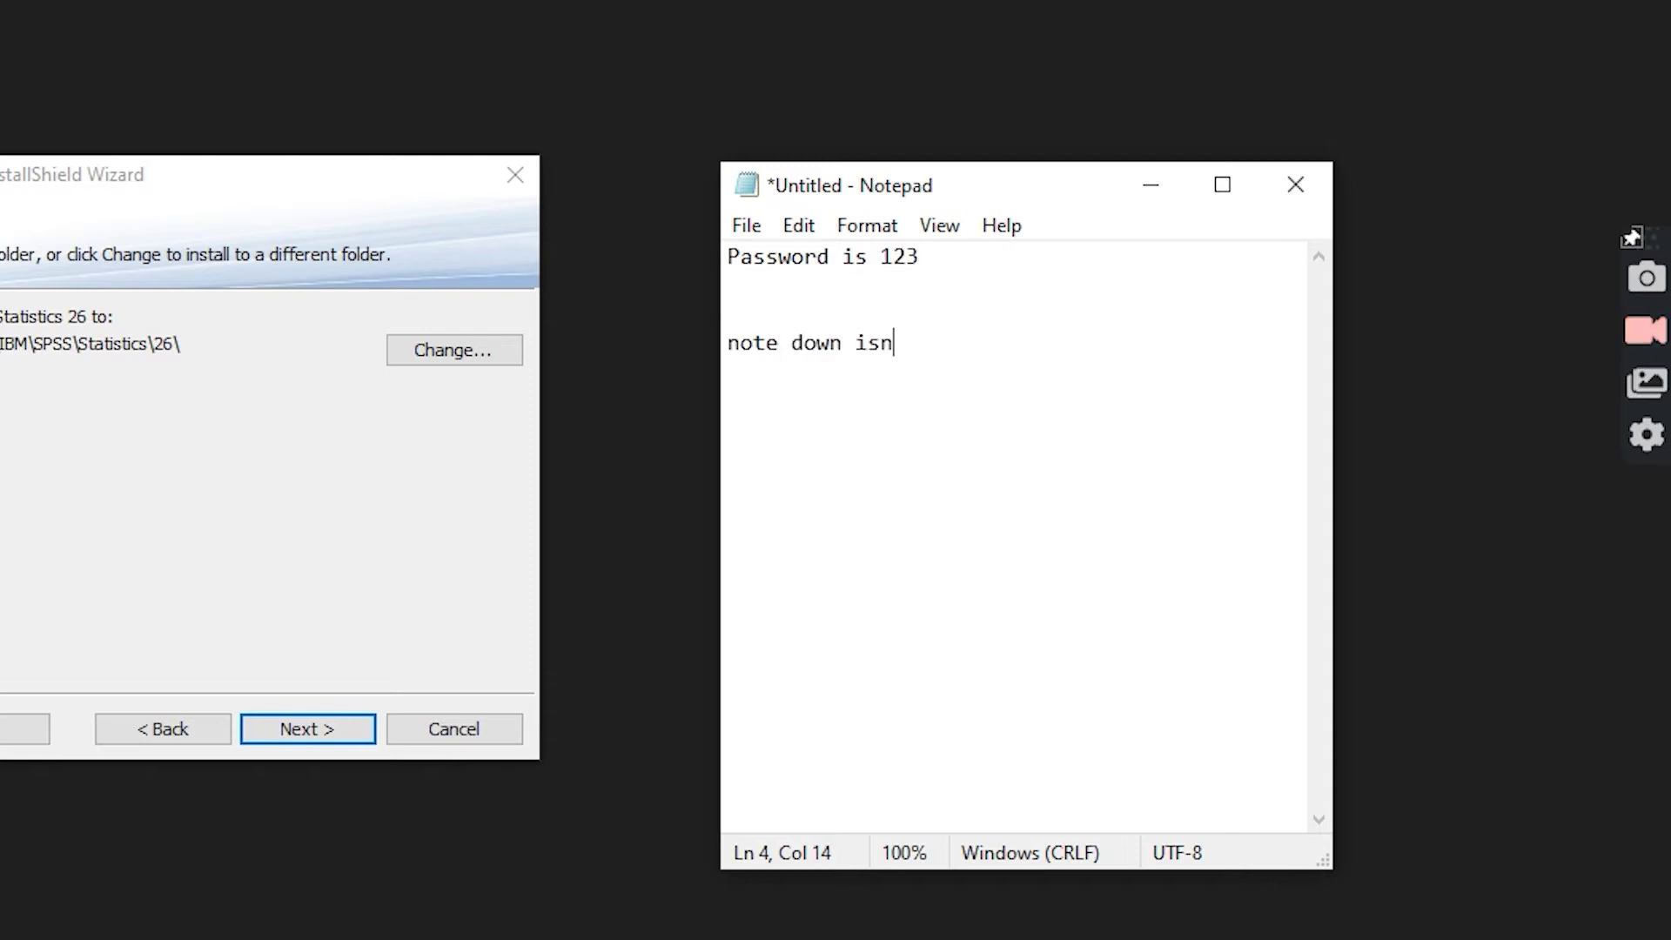
pyautogui.write('talla')
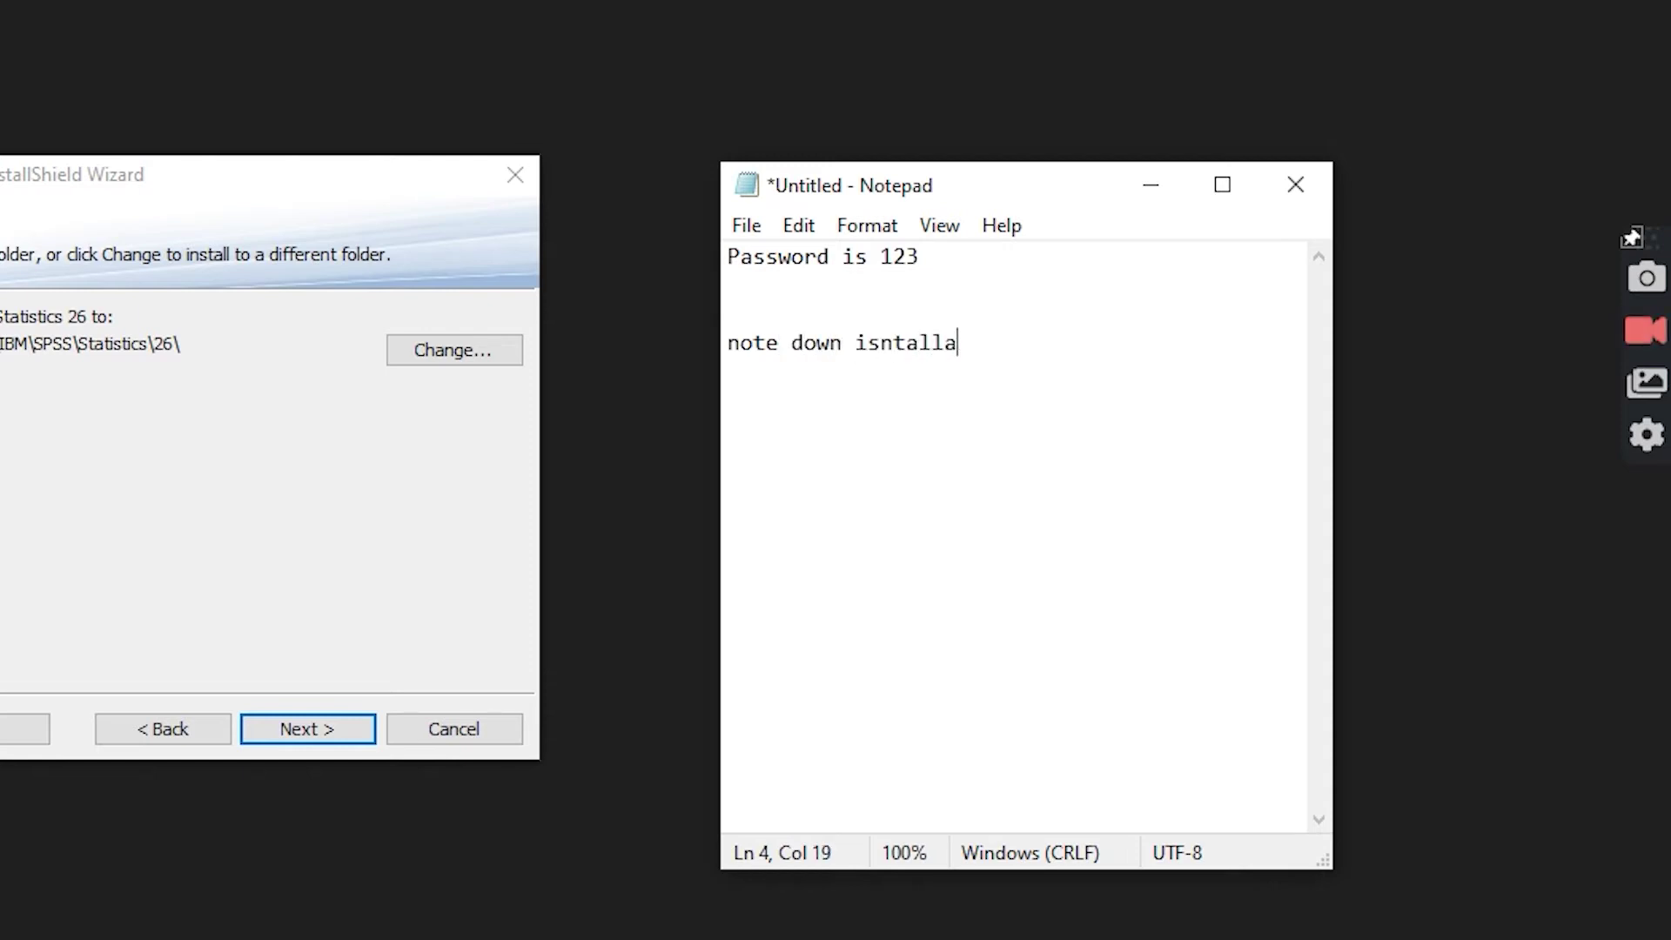
pyautogui.write('tion folder')
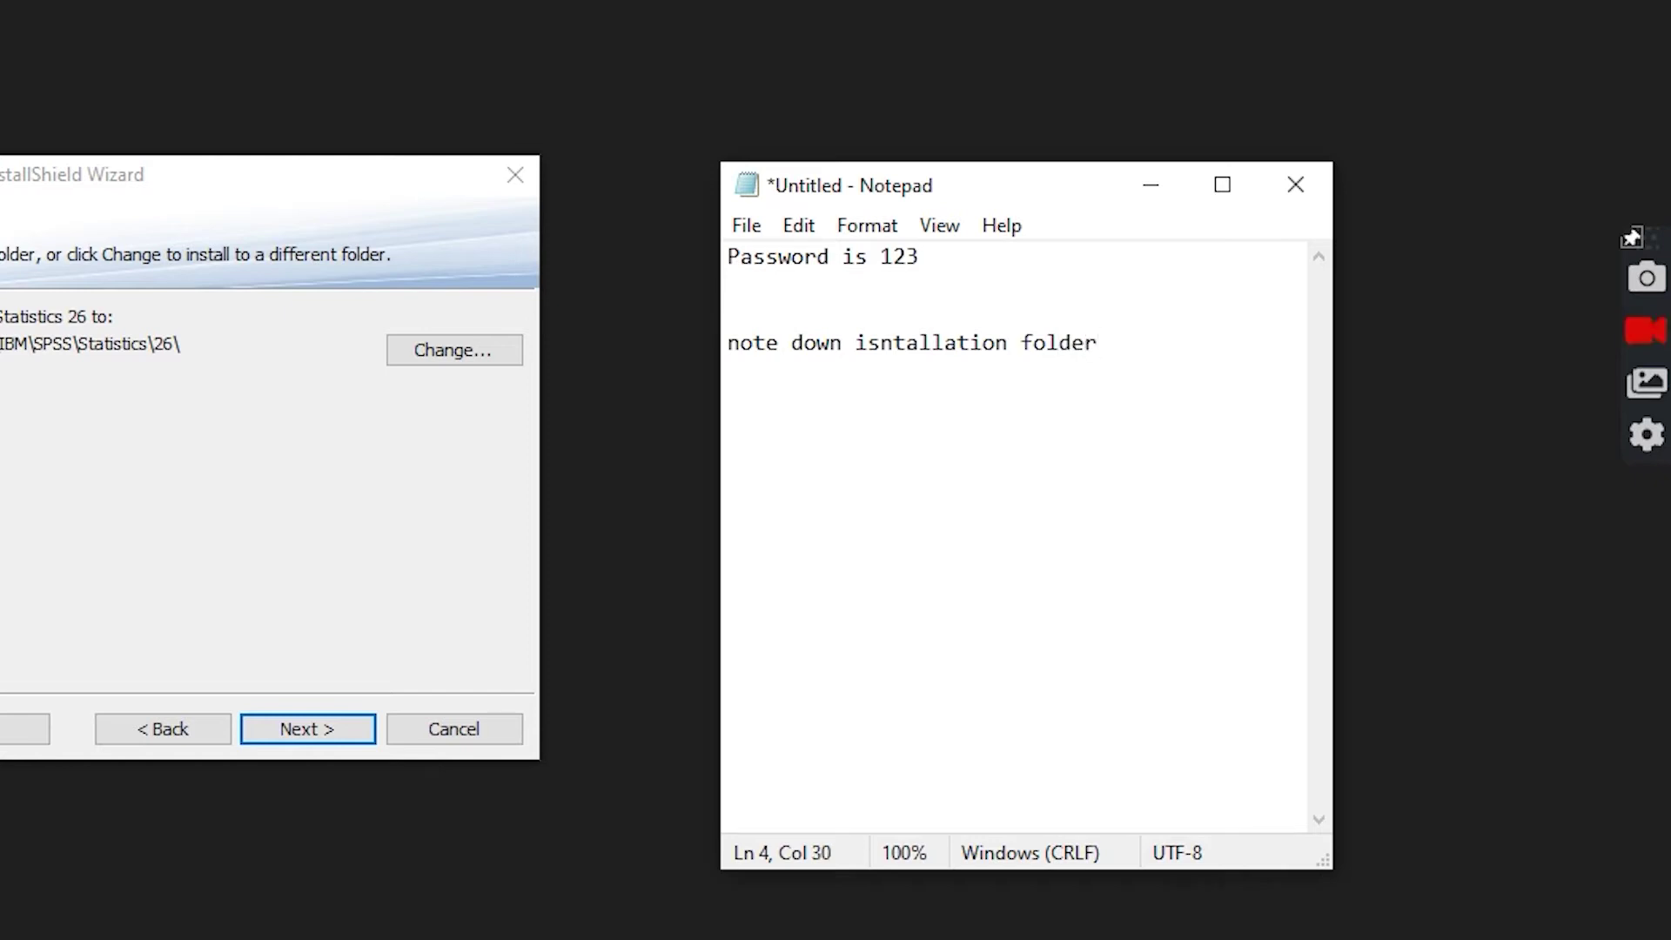
pyautogui.press('Return')
pyautogui.press('Return')
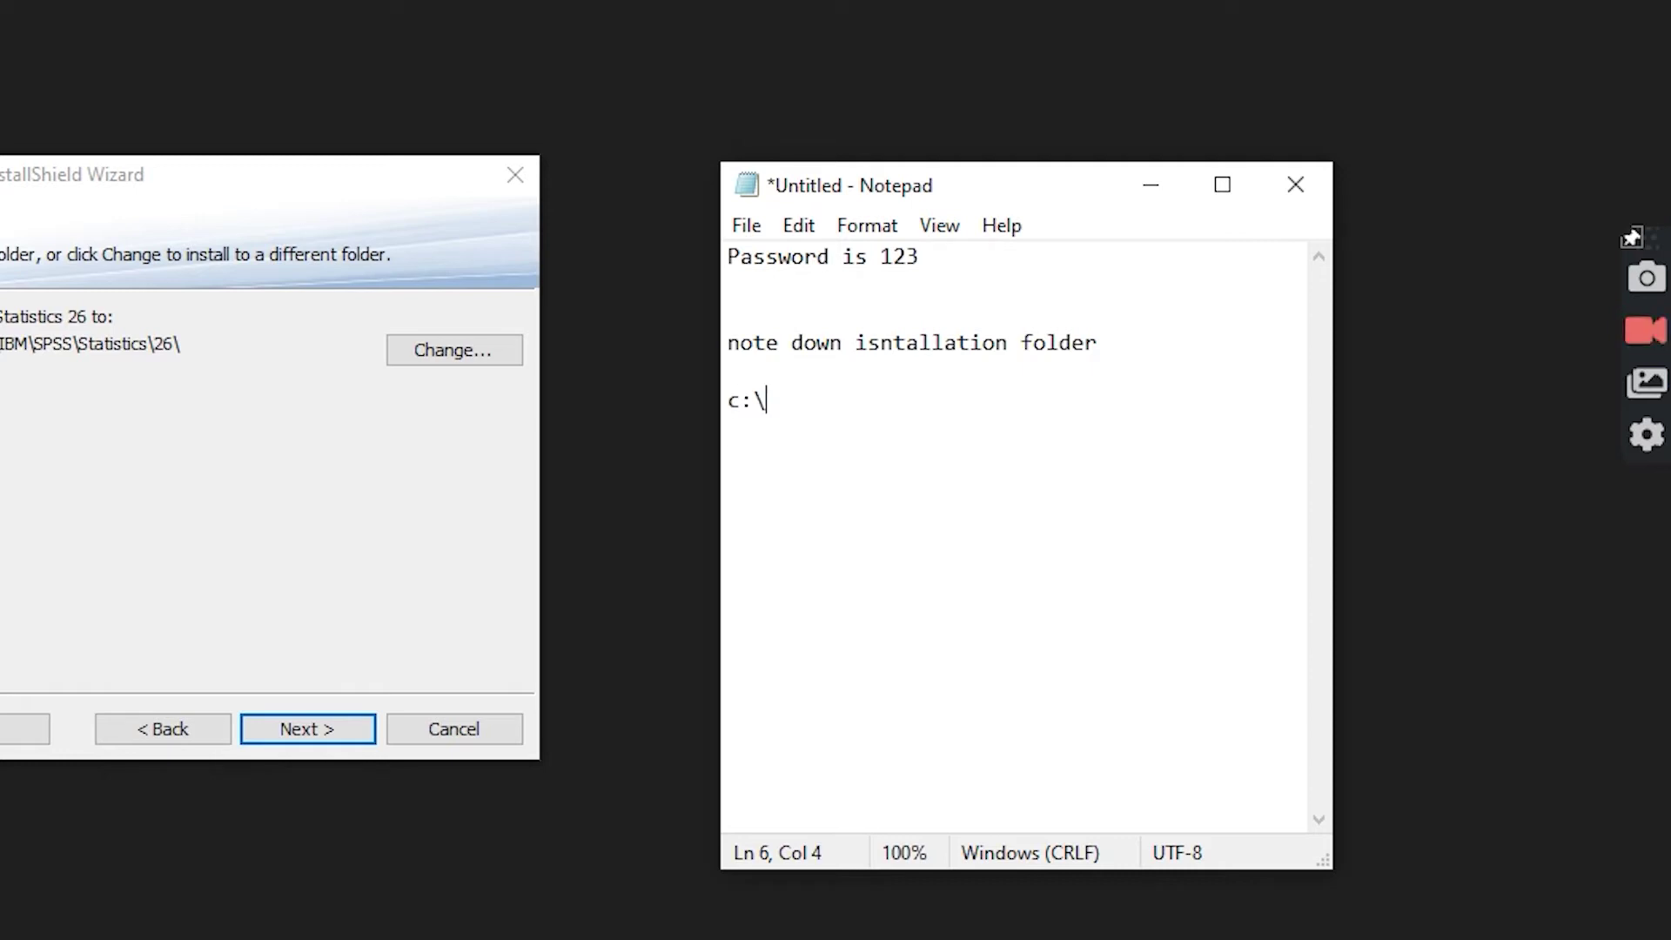
pyautogui.write('ogram')
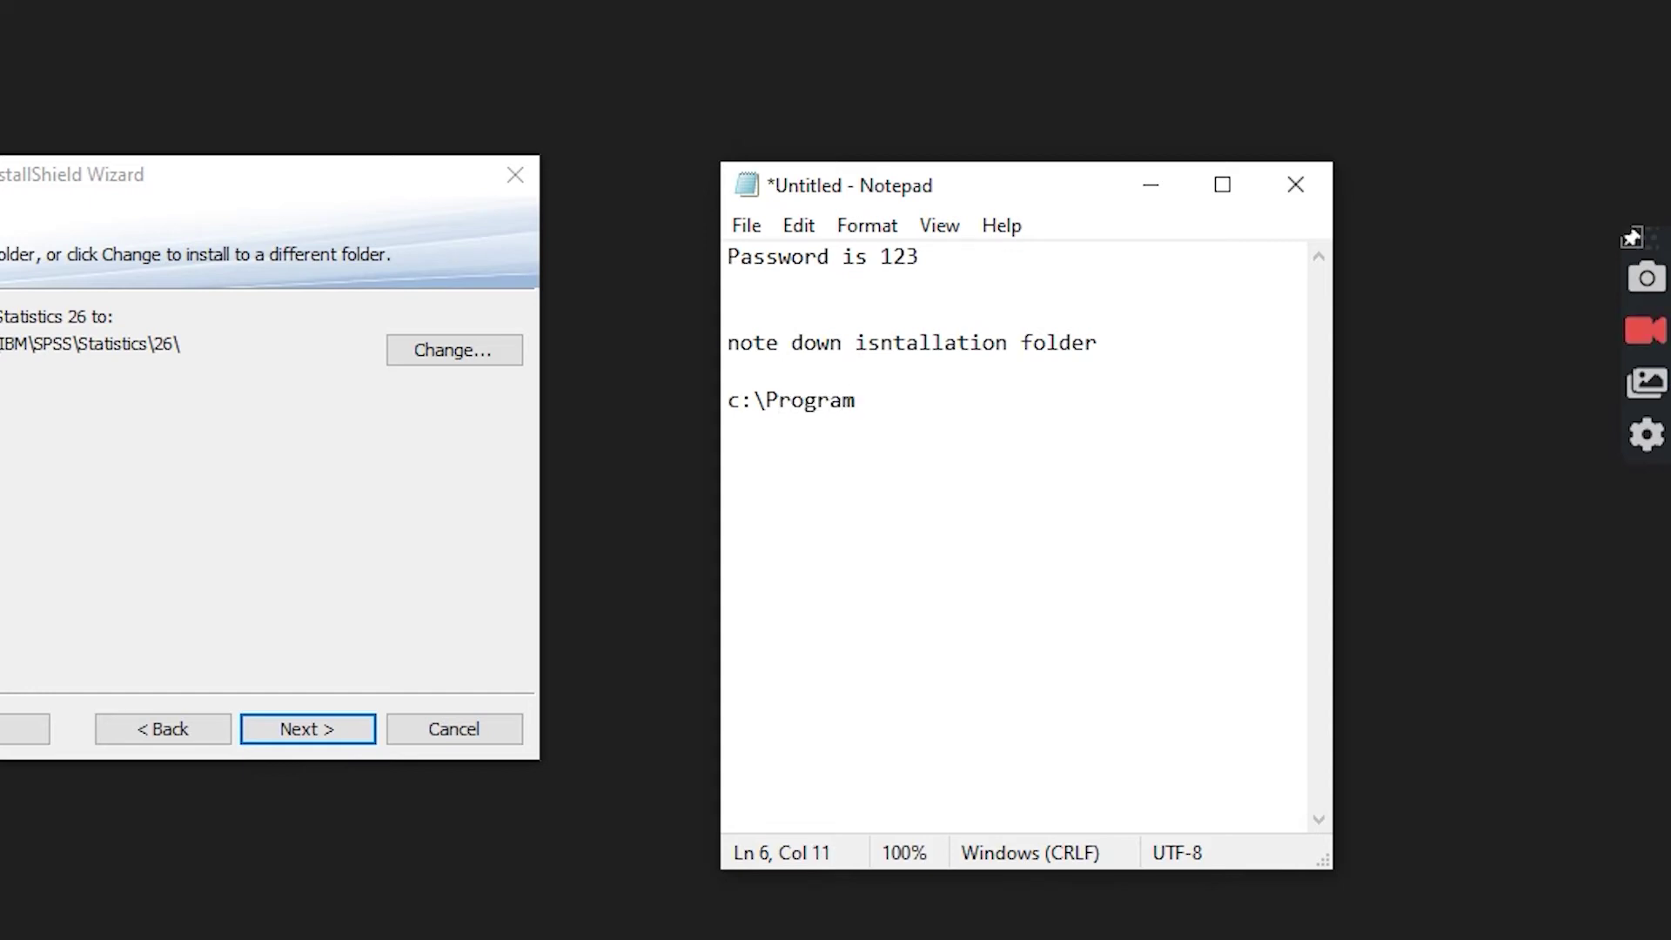
pyautogui.write(' files\\I')
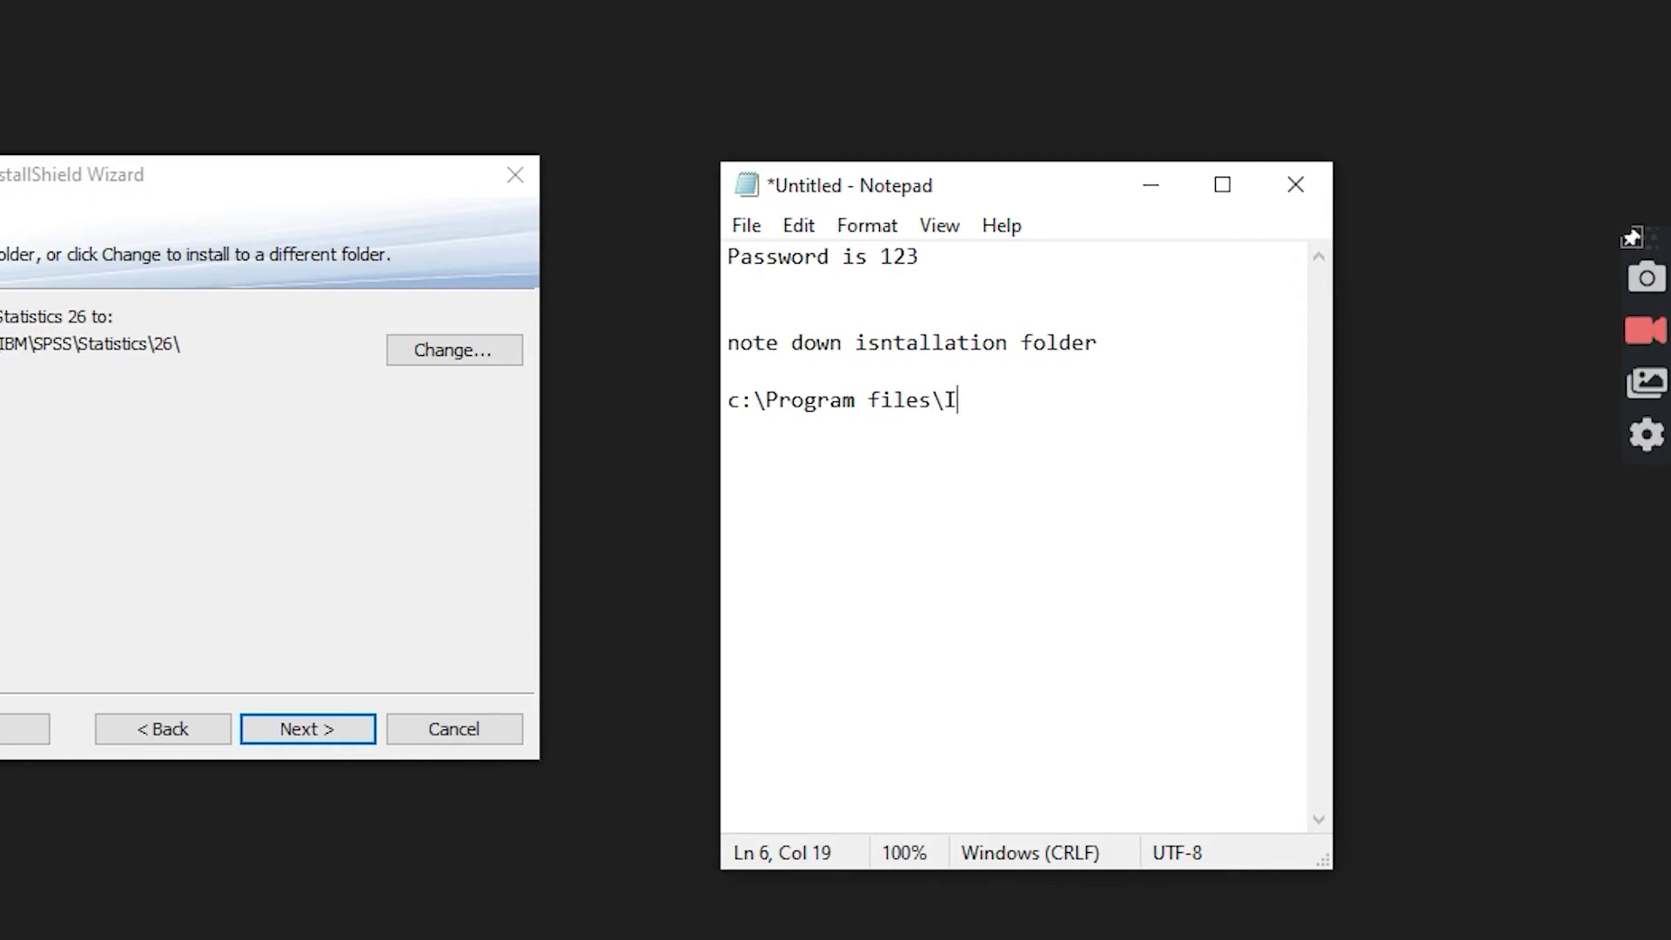
pyautogui.write('BM stat')
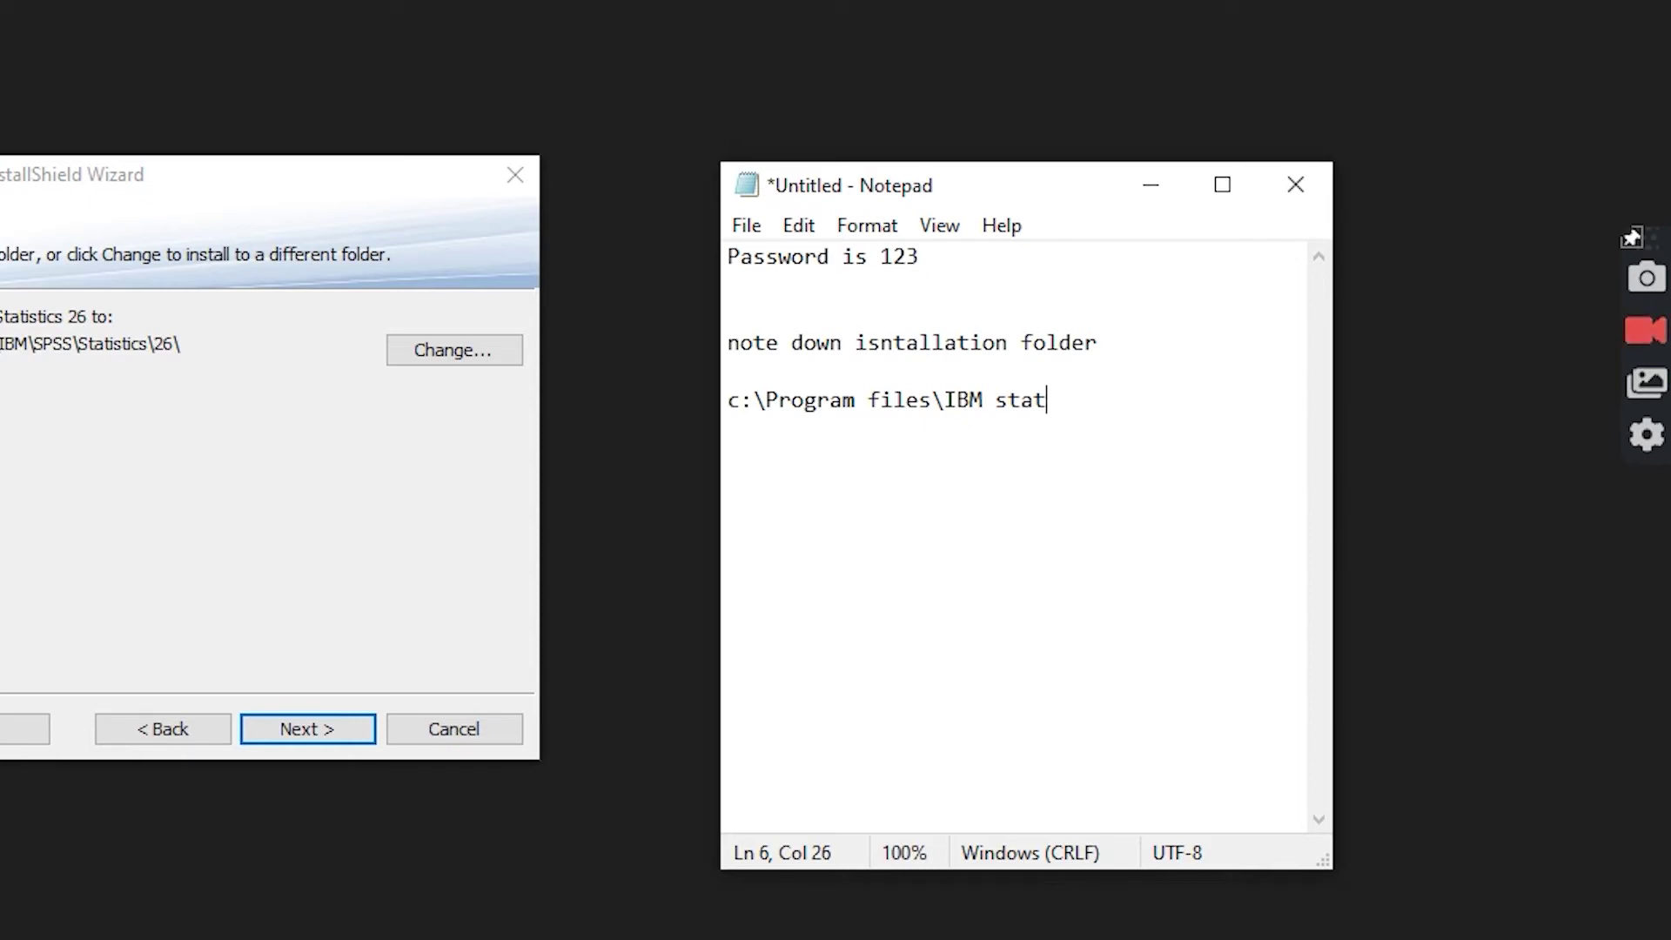
pyautogui.press('BackSpace')
pyautogui.press('BackSpace')
pyautogui.press('BackSpace')
pyautogui.press('BackSpace')
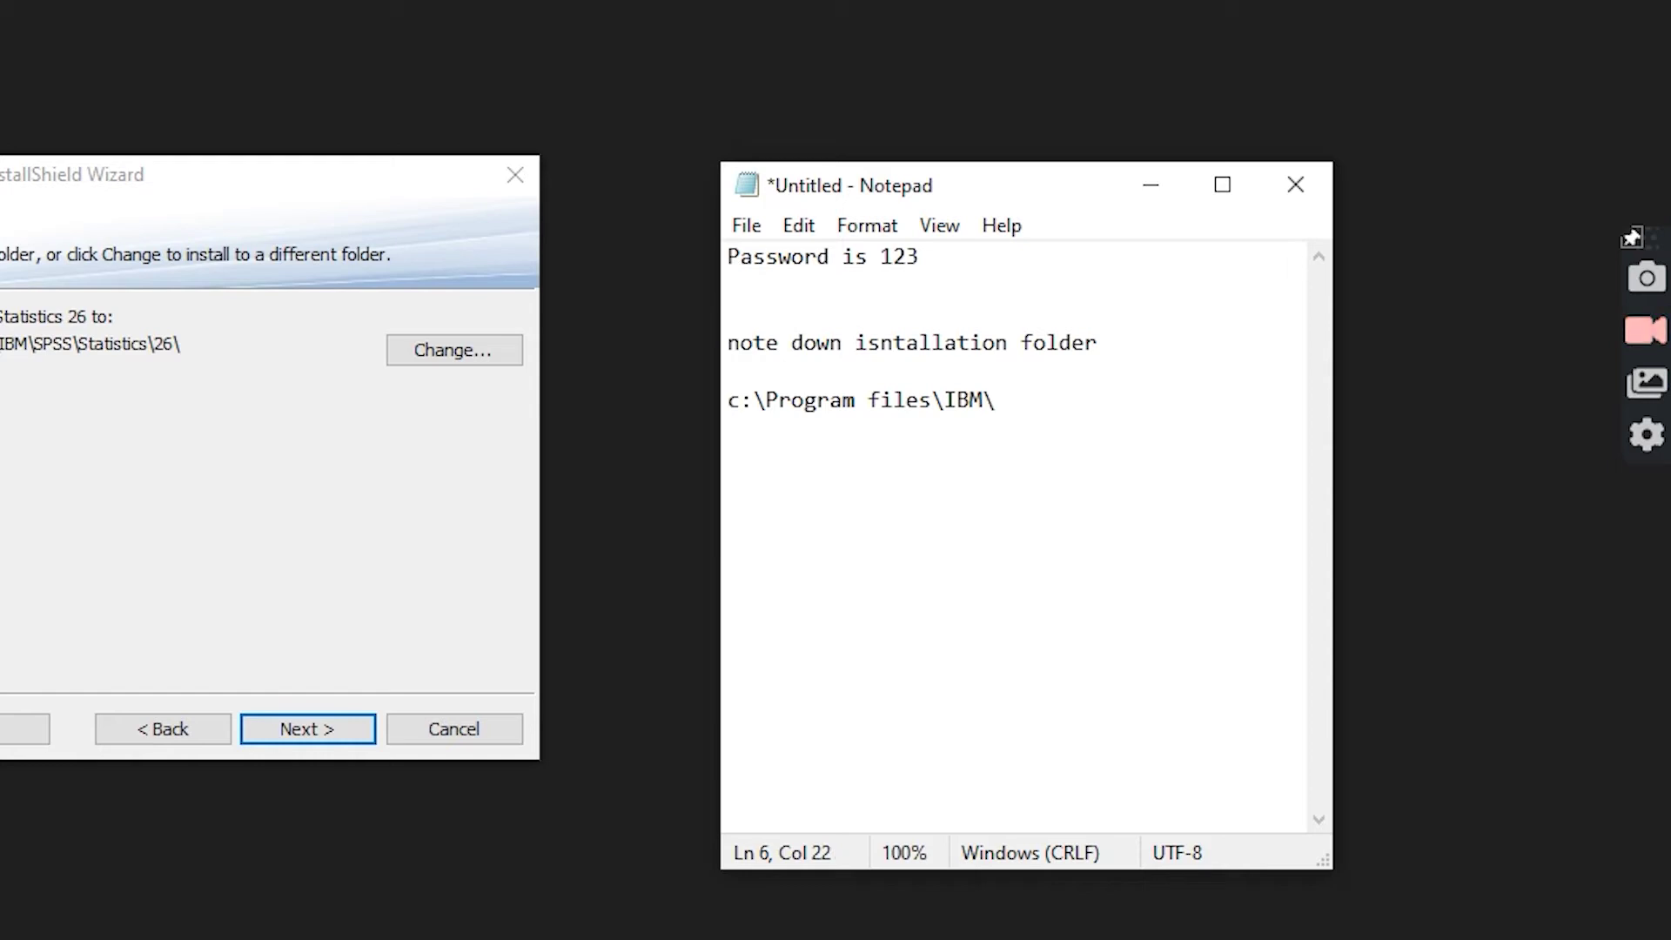
pyautogui.write('sps')
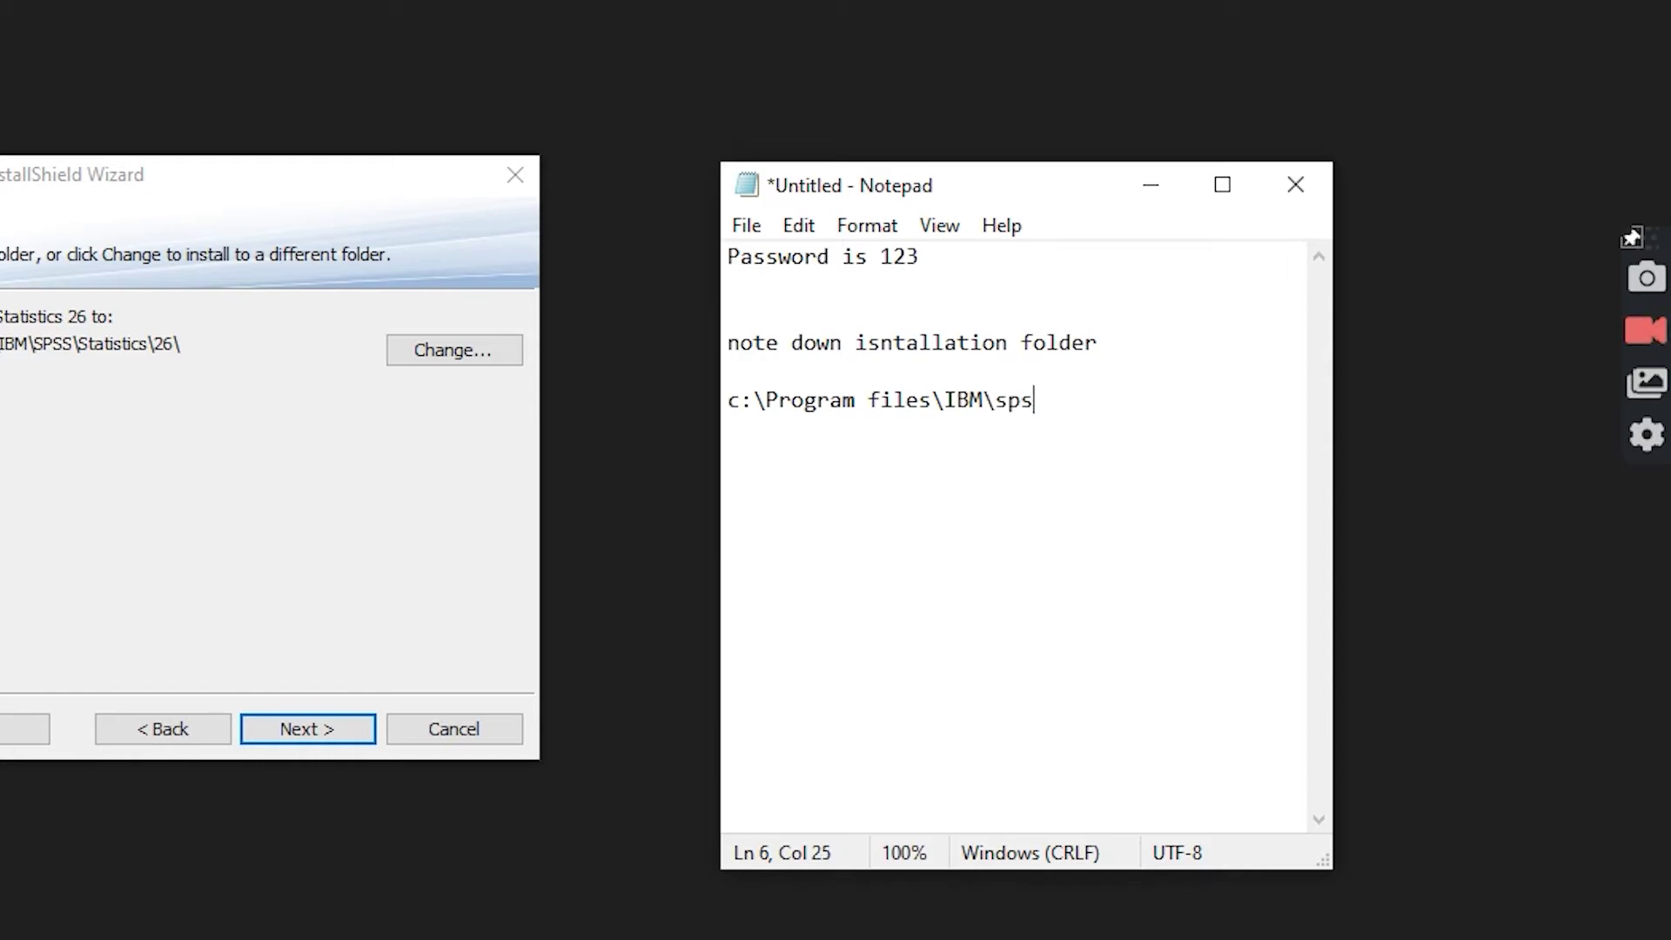
pyautogui.write('s\\statistics\\26\\')
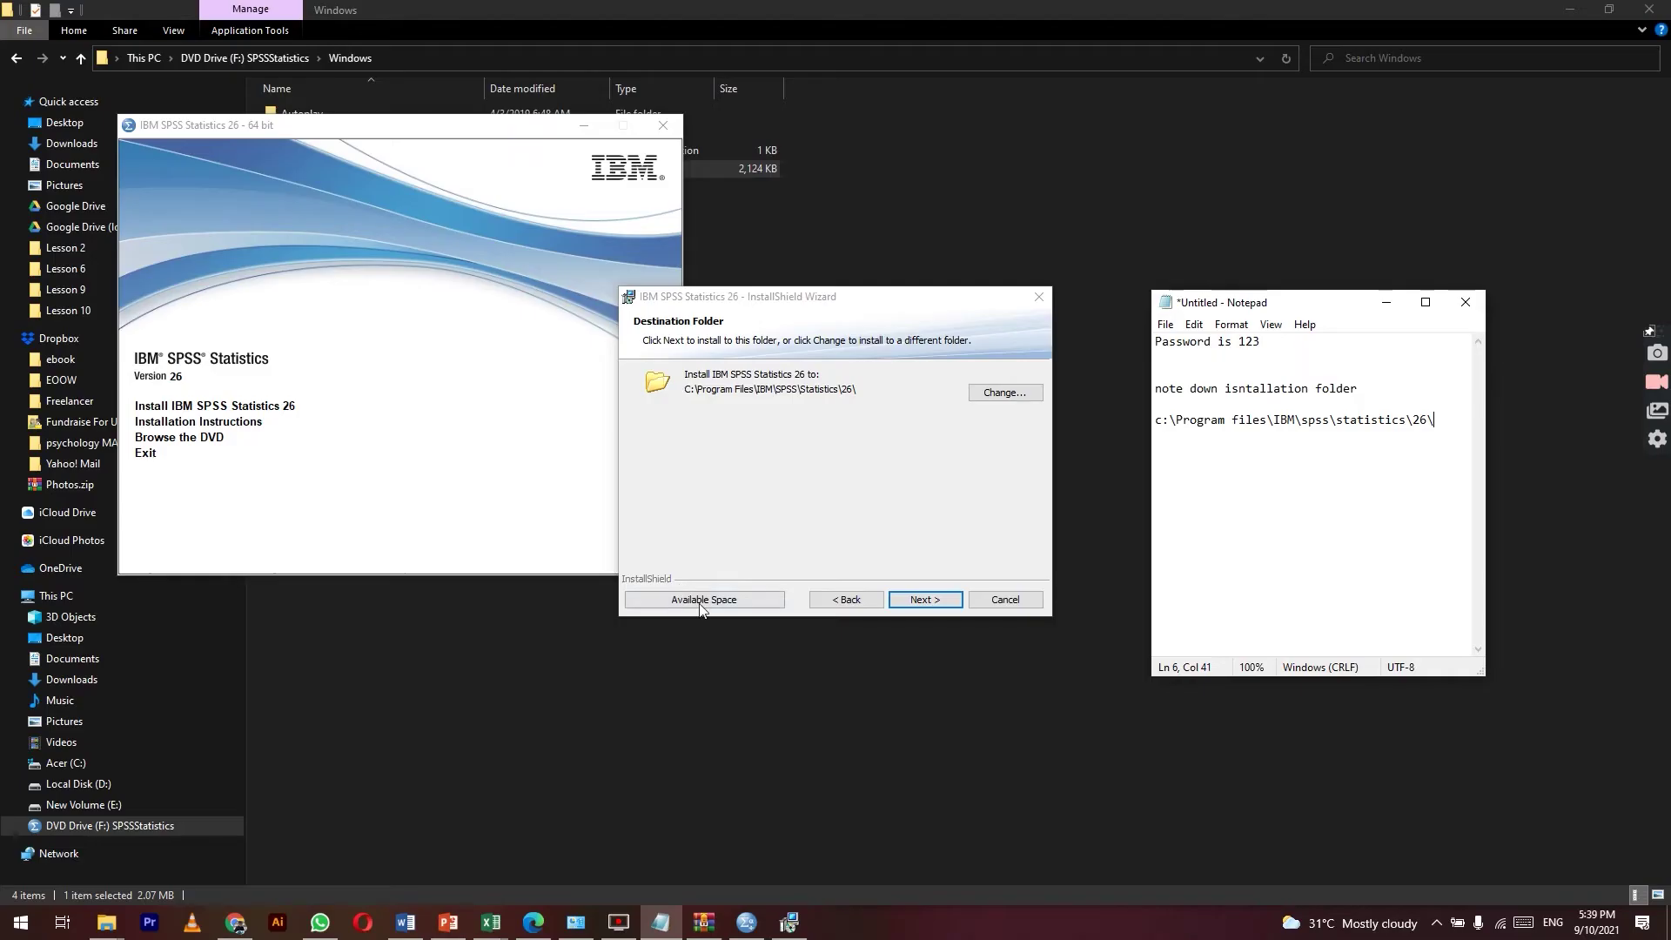
pyautogui.click(309, 731)
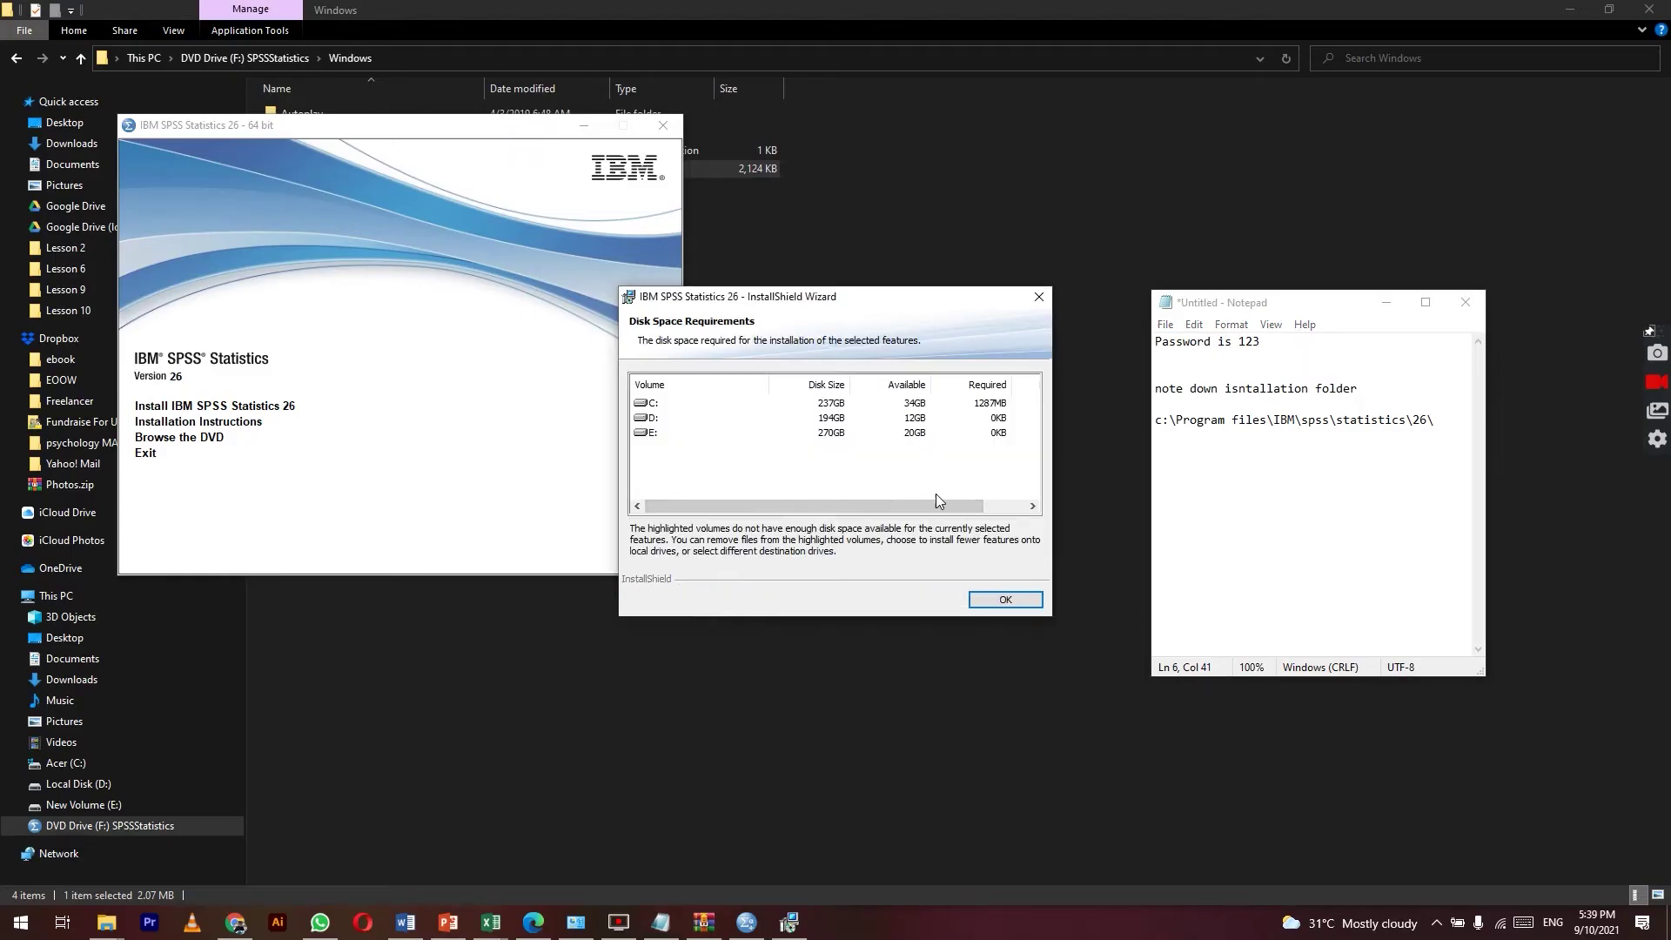
# Step: Dismiss the Disk Space Requirements report, run the installation, and finish the wizard
pyautogui.click(1002, 599)
pyautogui.click(924, 600)
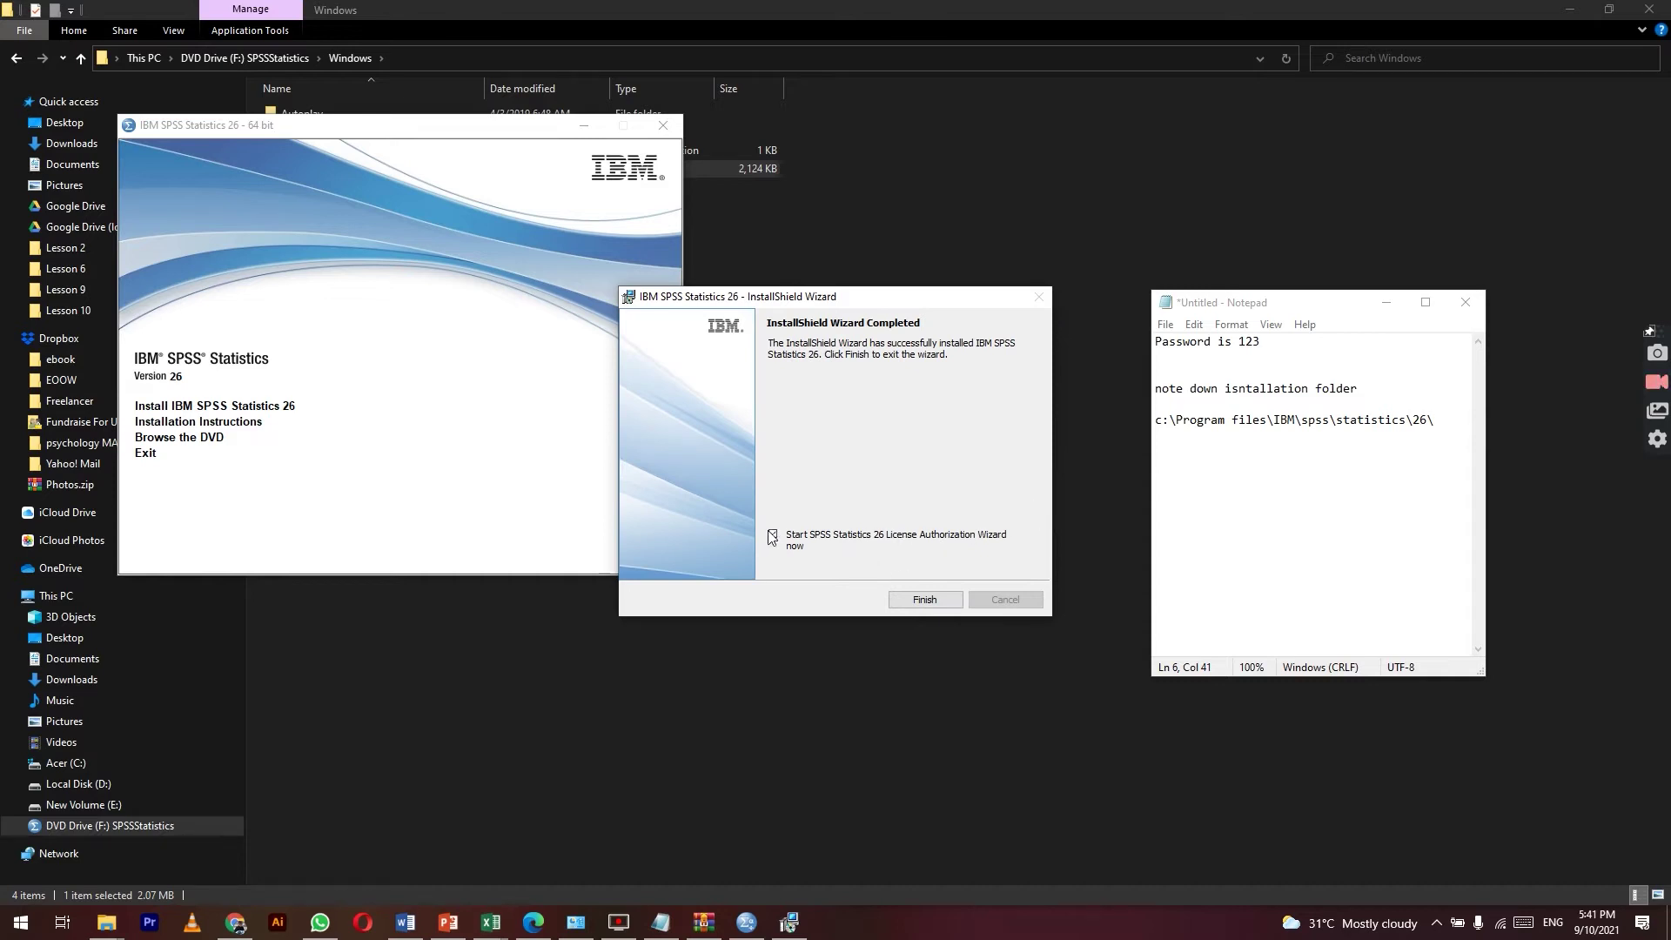
pyautogui.click(924, 599)
# Step: Check the noted install path and move the SPSS launcher window aside
pyautogui.moveTo(1438, 425); pyautogui.dragTo(1155, 433)
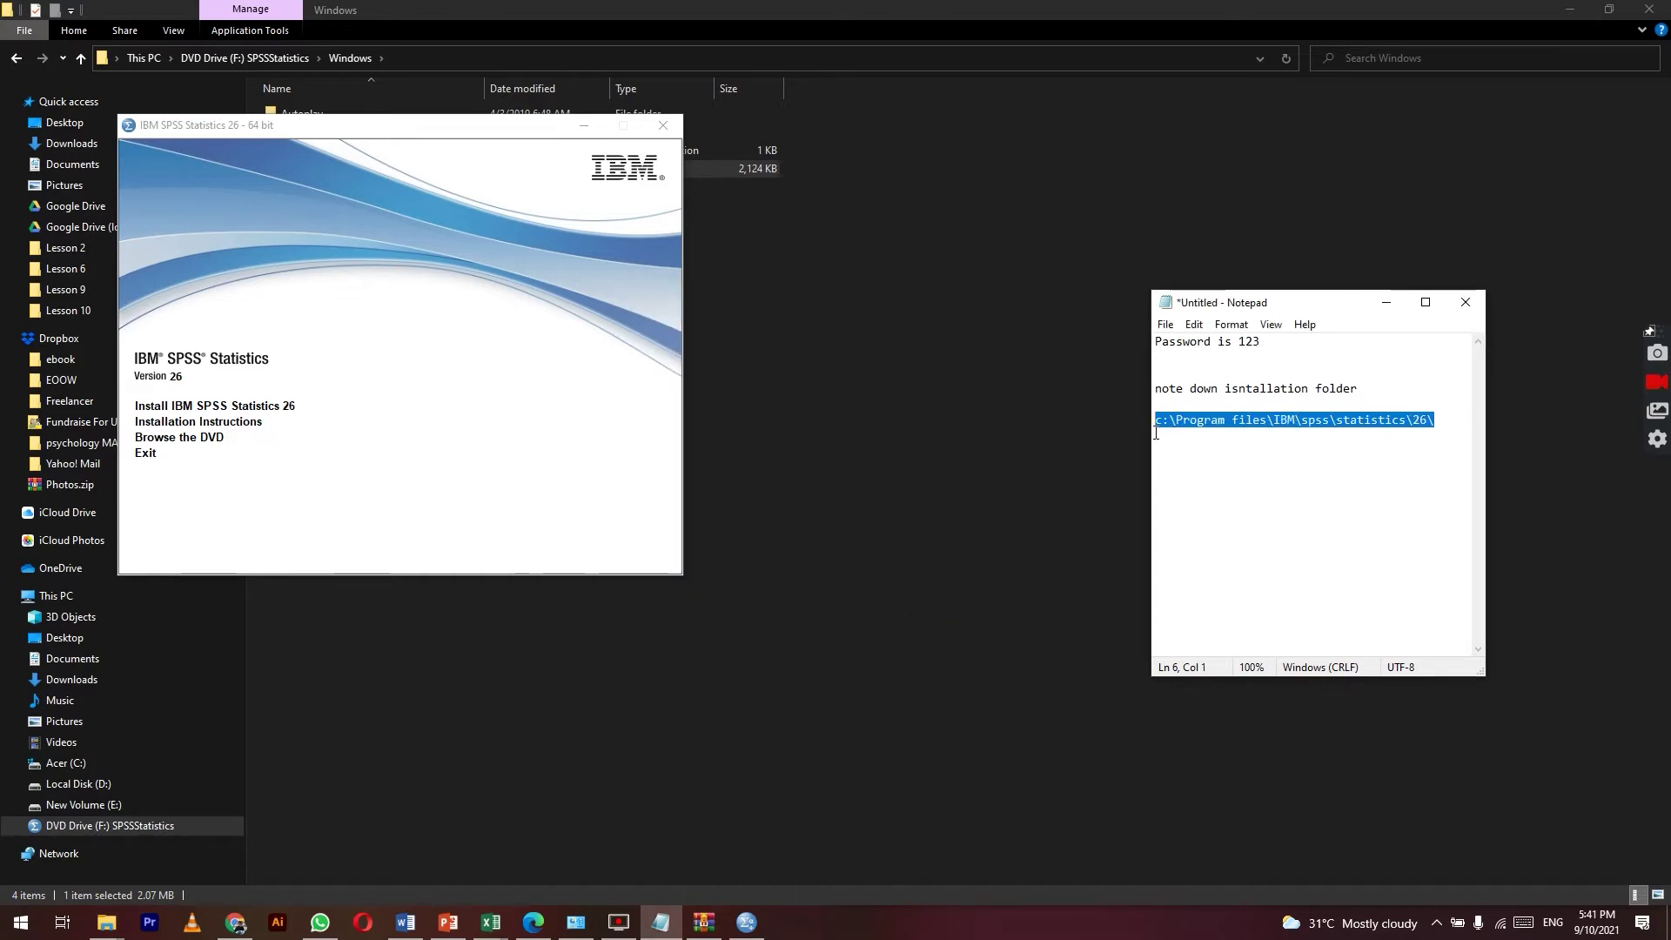
pyautogui.click(1434, 420)
pyautogui.moveTo(548, 124); pyautogui.dragTo(761, 90)
# Step: Open Downloads > IBM > IBM_SPSS_Statistics_26.0_IF006x86-x64 > Crack and read Readme.txt's lservrc instruction
pyautogui.click(106, 922)
pyautogui.click(218, 835)
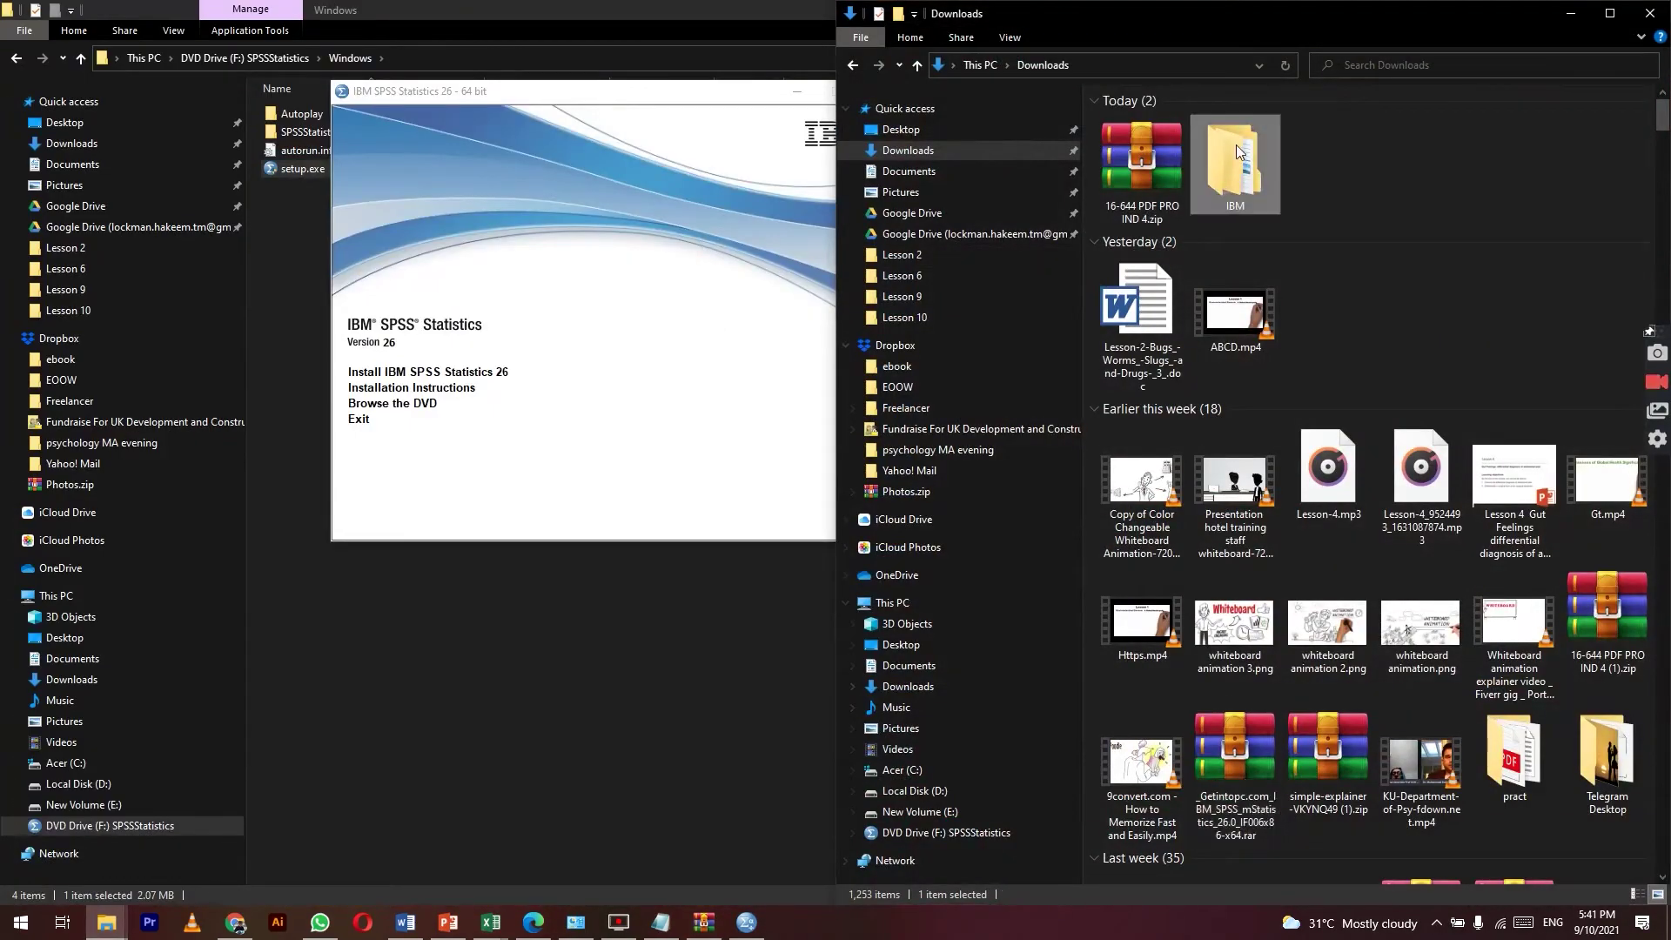
pyautogui.doubleClick(1172, 132)
pyautogui.doubleClick(1177, 118)
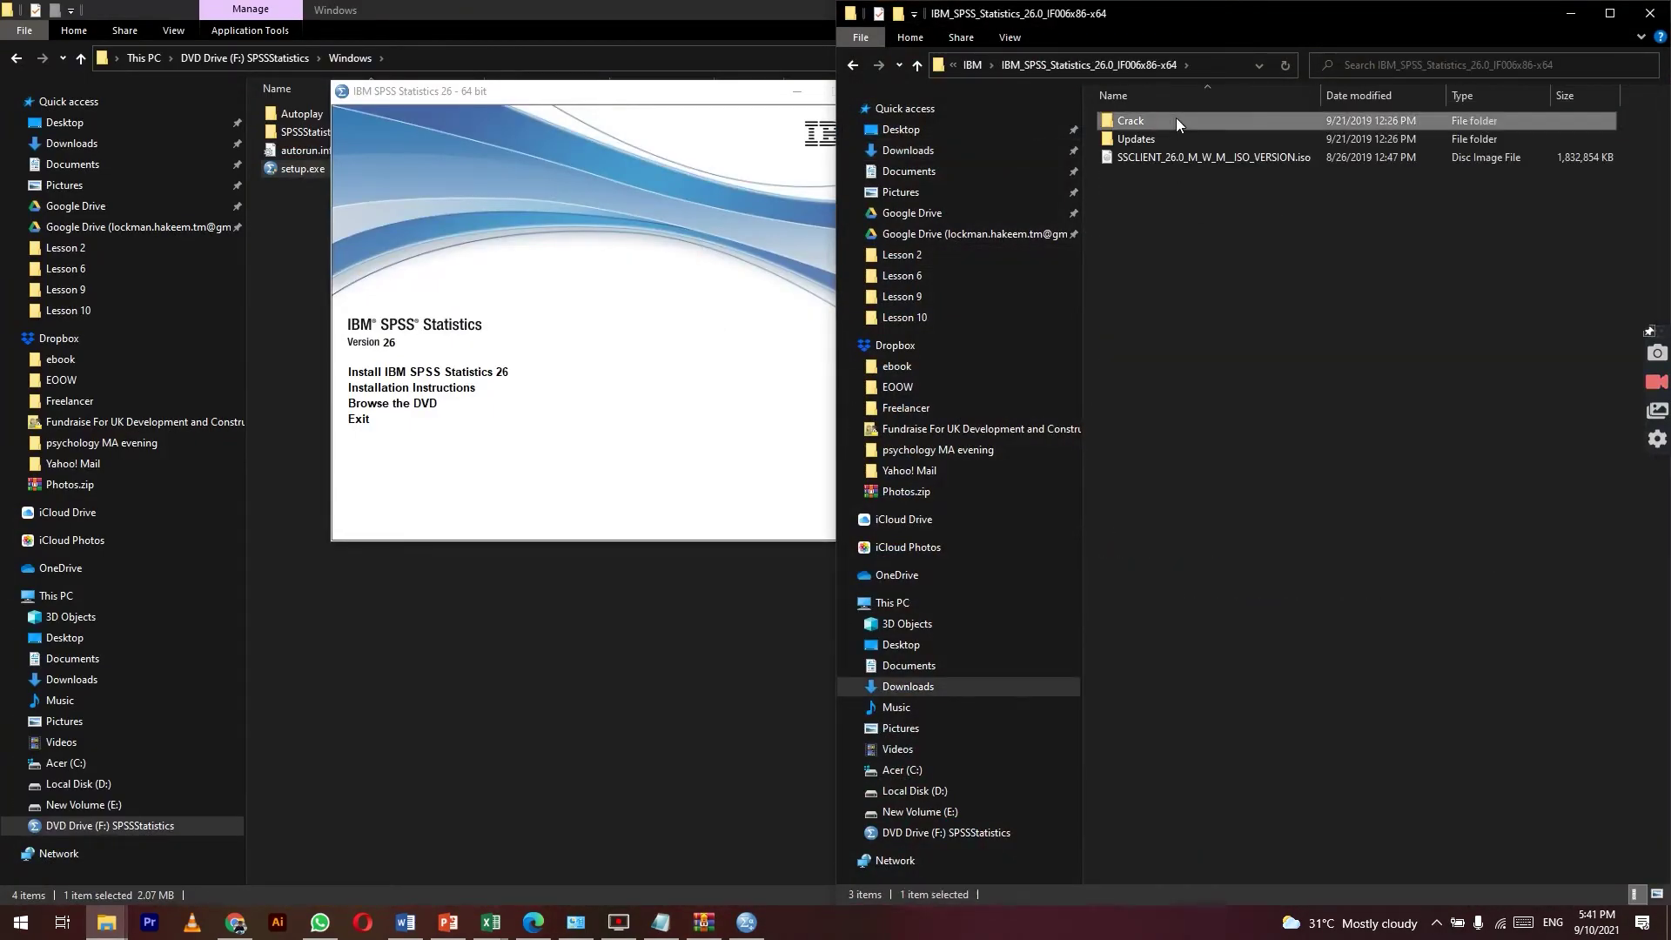
pyautogui.doubleClick(1176, 119)
pyautogui.doubleClick(1161, 135)
pyautogui.scroll(-1, 1207, 440)
pyautogui.scroll(1, 1288, 453)
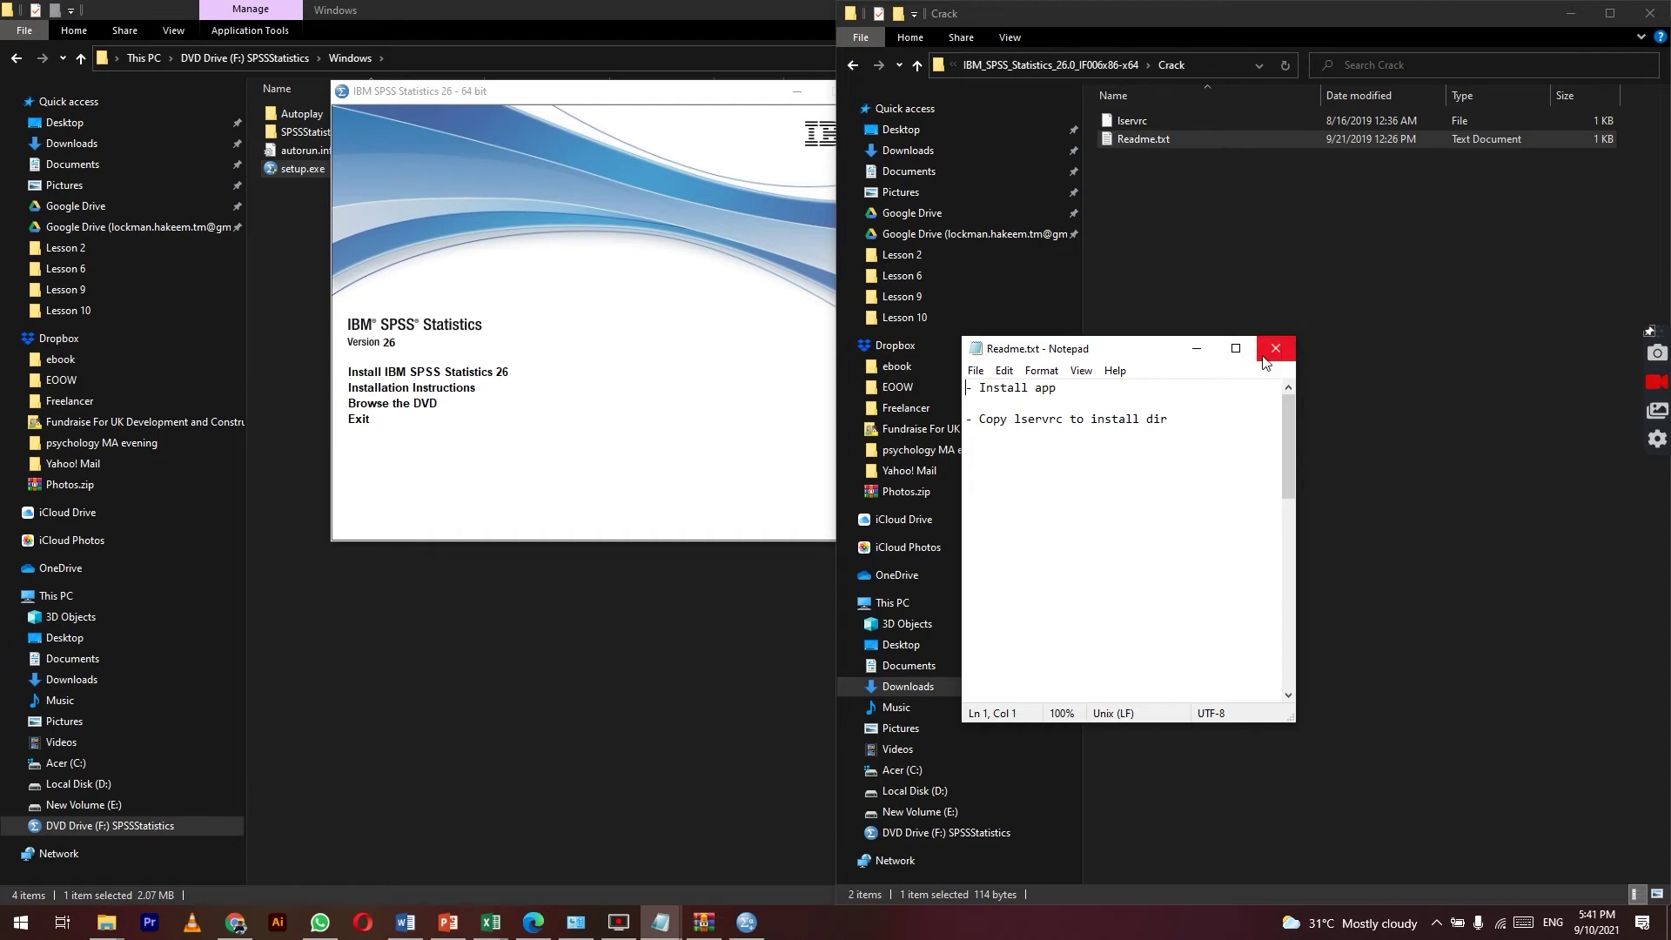
pyautogui.moveTo(1171, 419); pyautogui.dragTo(992, 423)
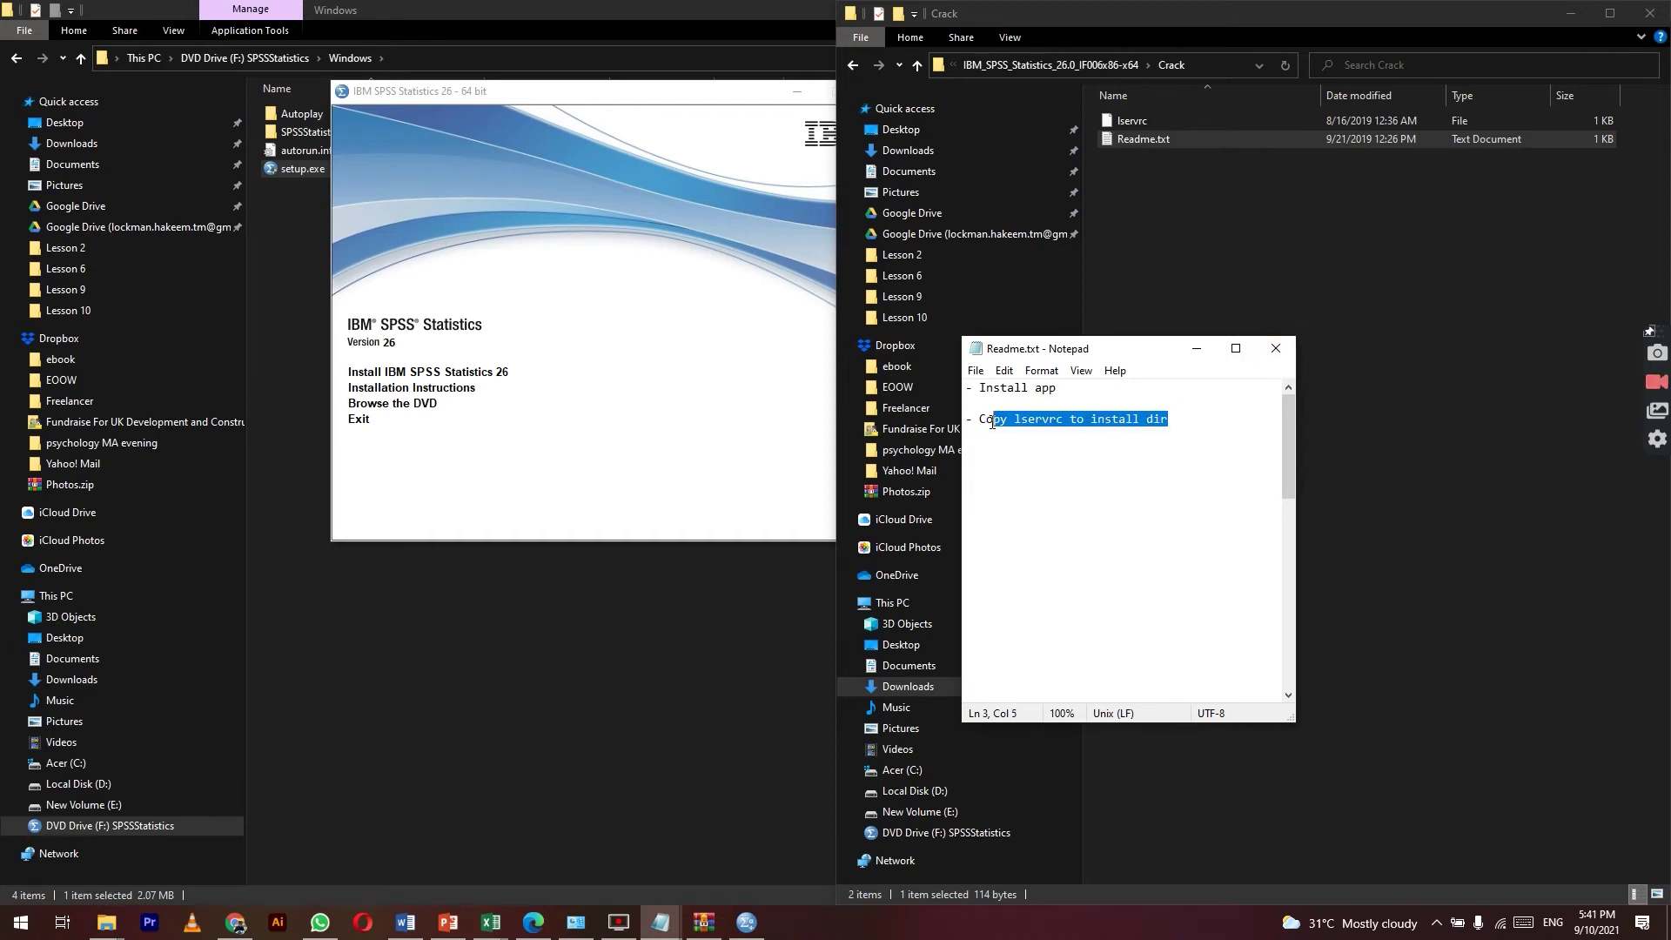
# Step: Copy the lservrc file from the Crack folder
pyautogui.click(1154, 127)
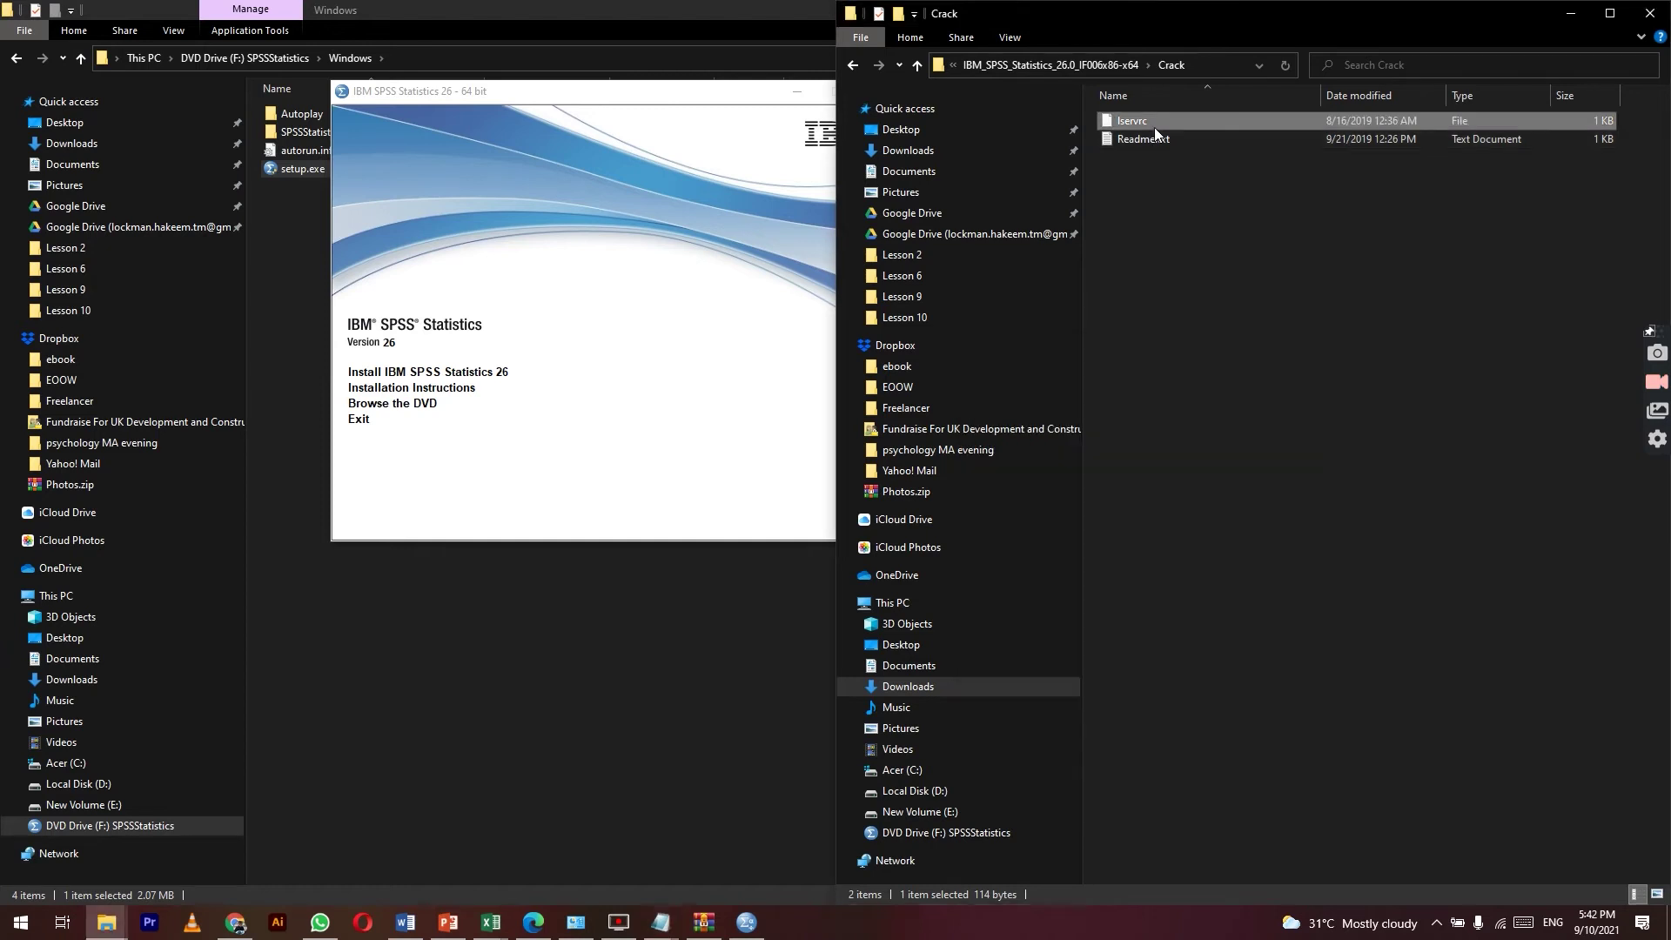
pyautogui.rightClick(1154, 127)
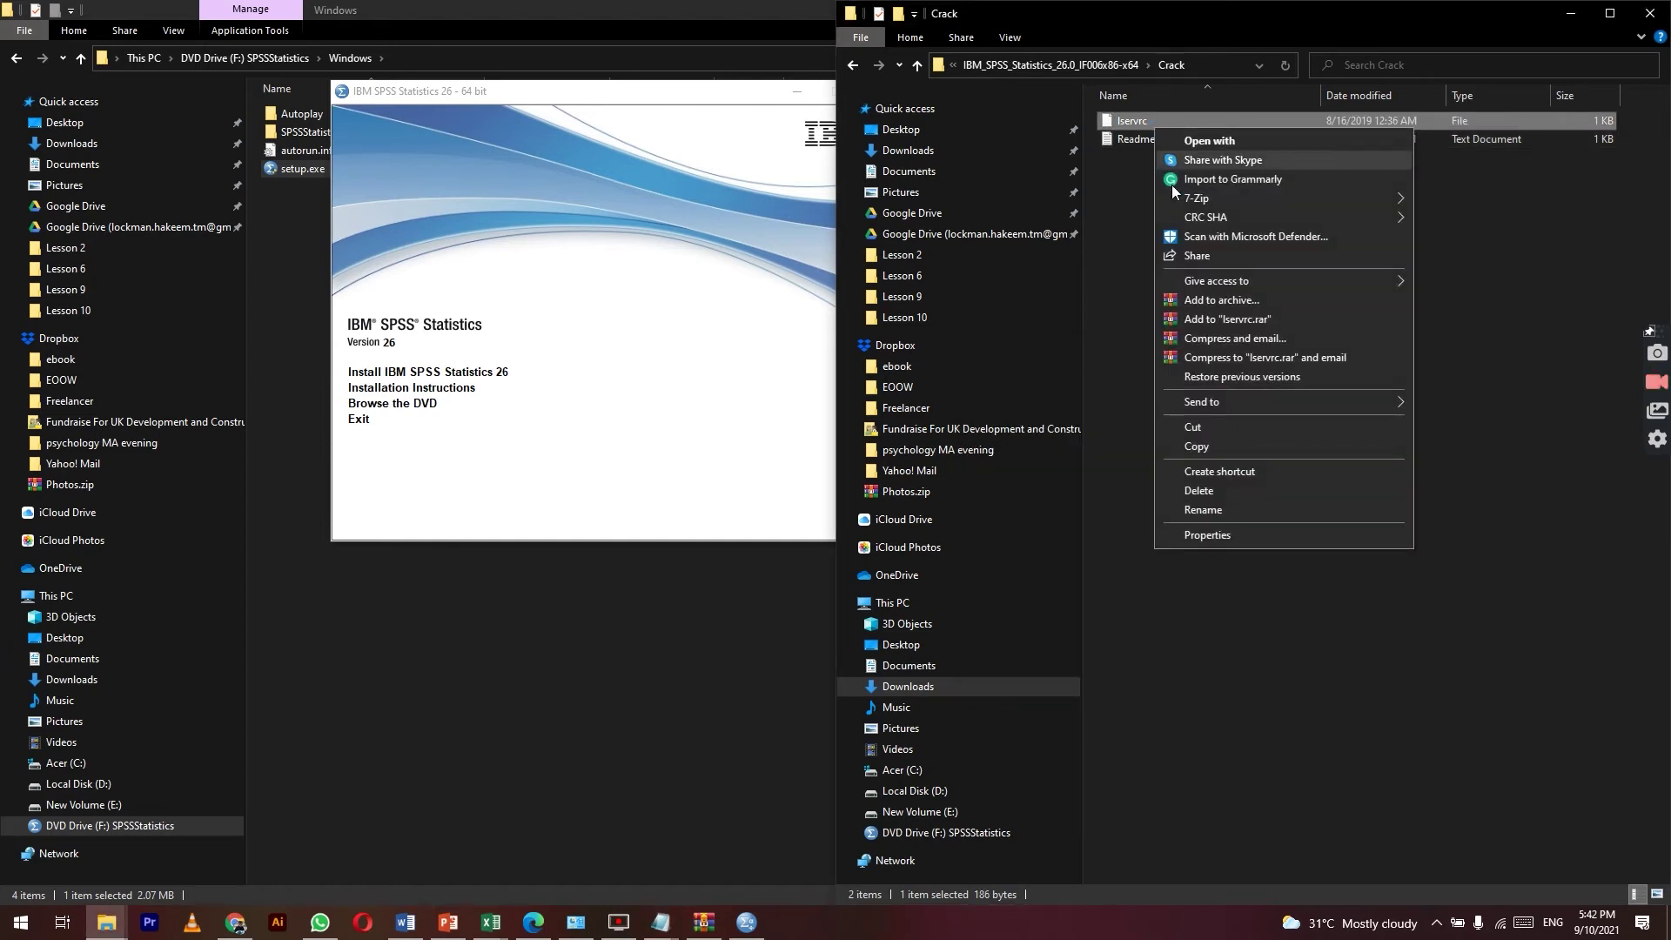
pyautogui.click(1250, 451)
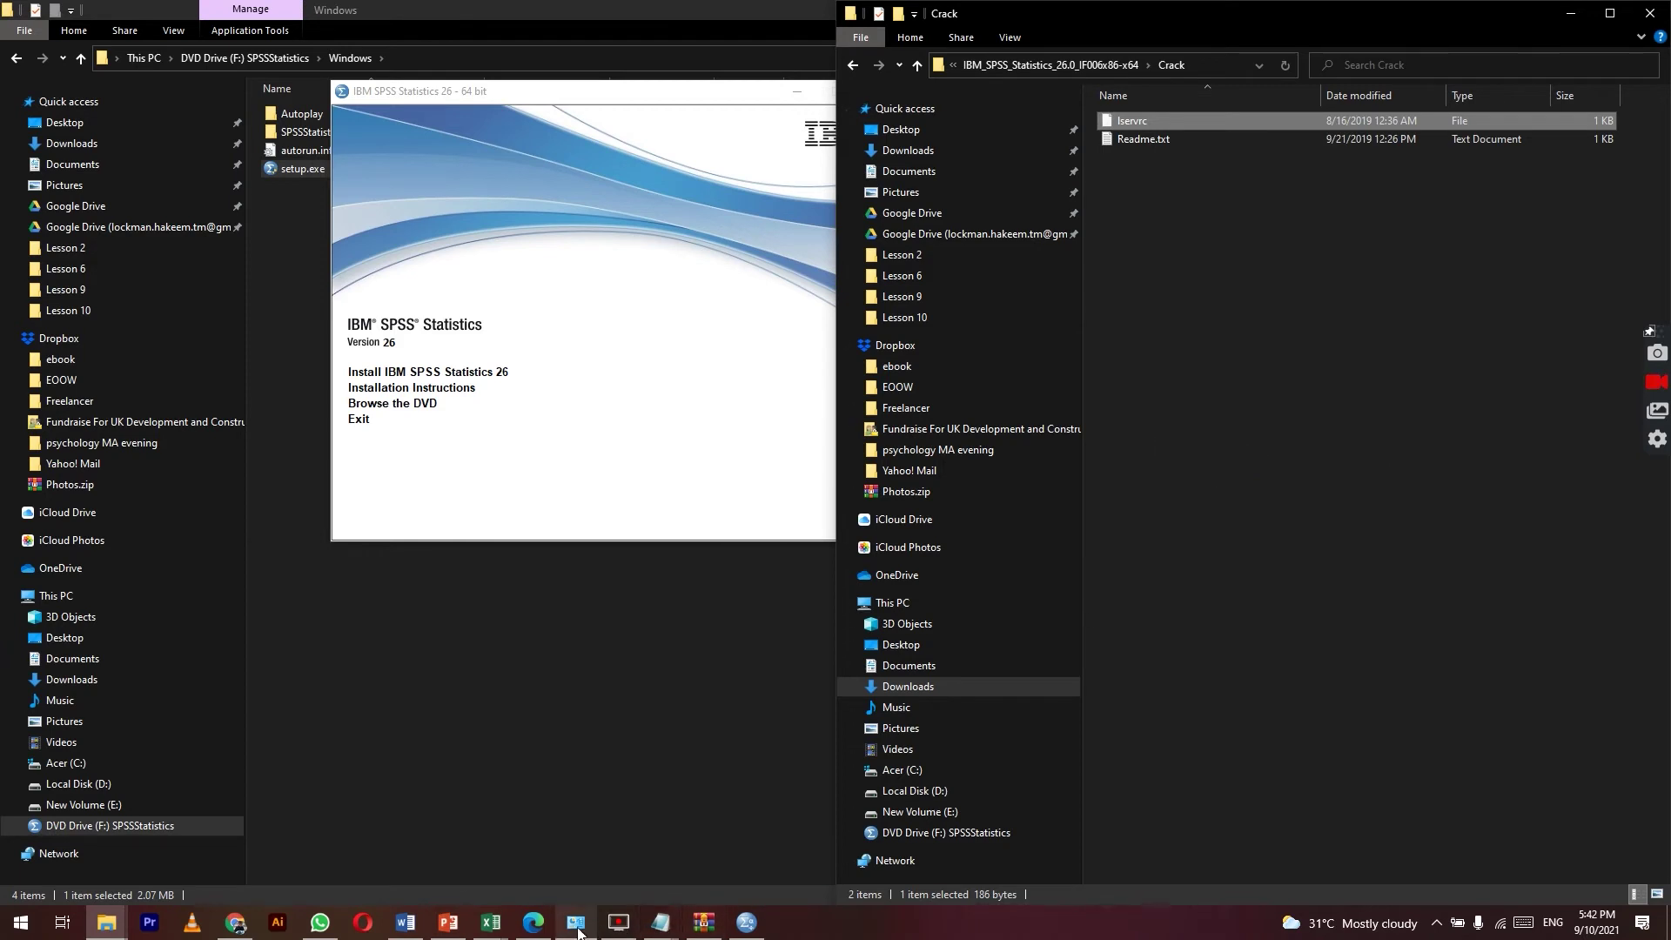
# Step: Restore the Untitled Notepad note showing the install path
pyautogui.moveTo(438, 930)
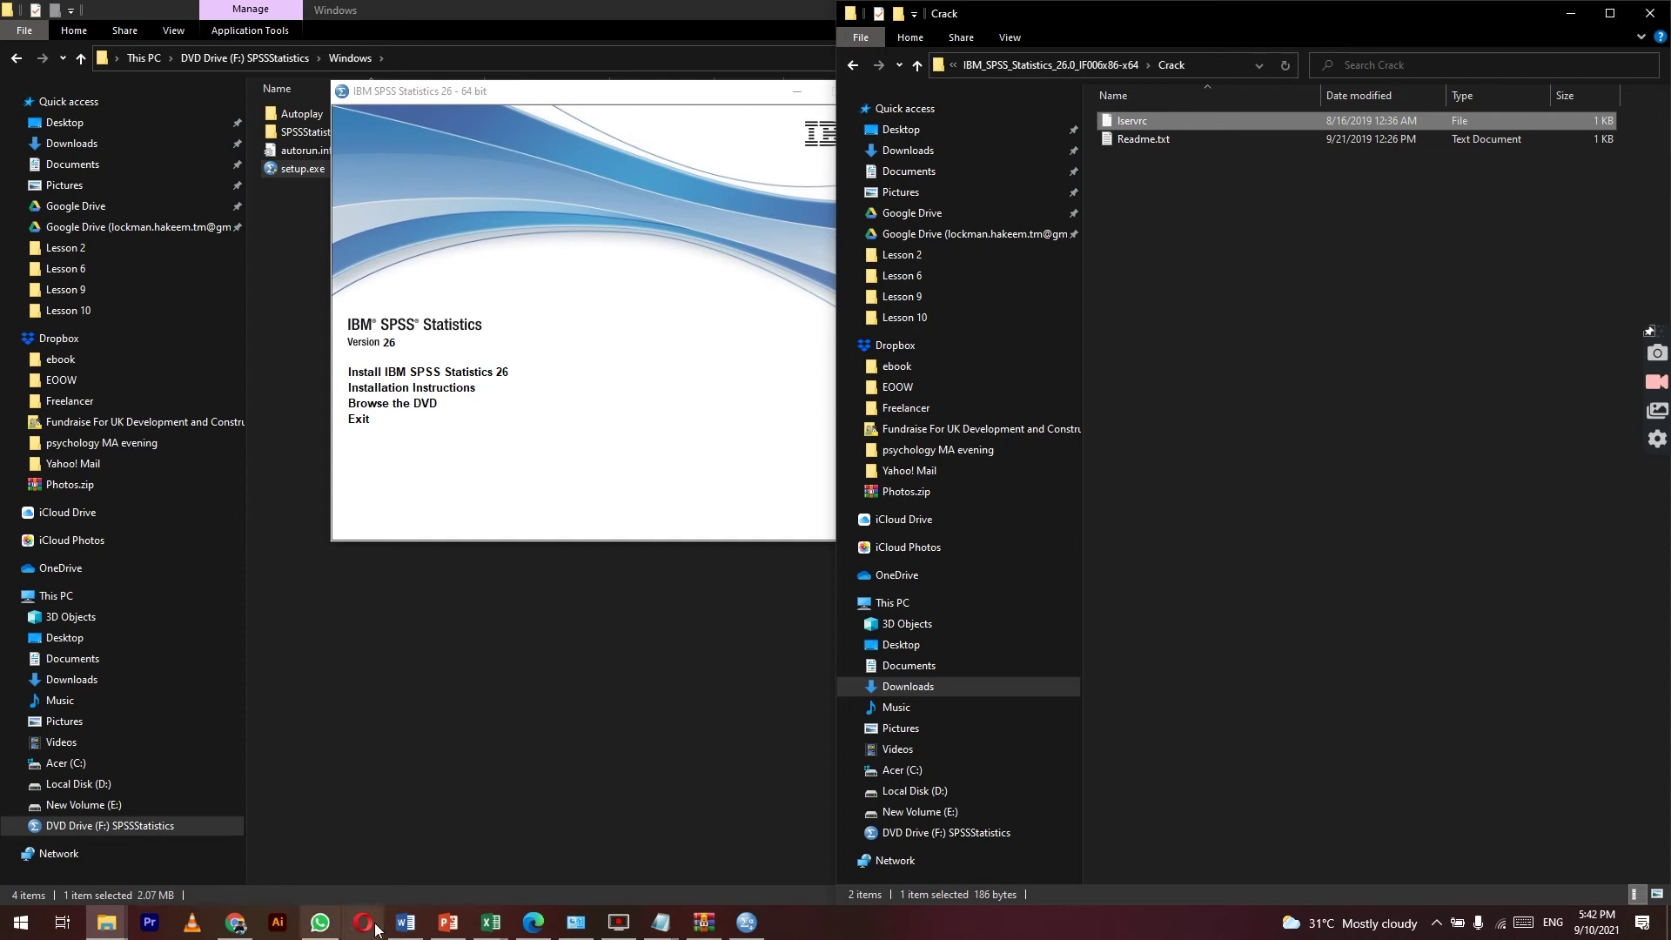
pyautogui.moveTo(660, 924)
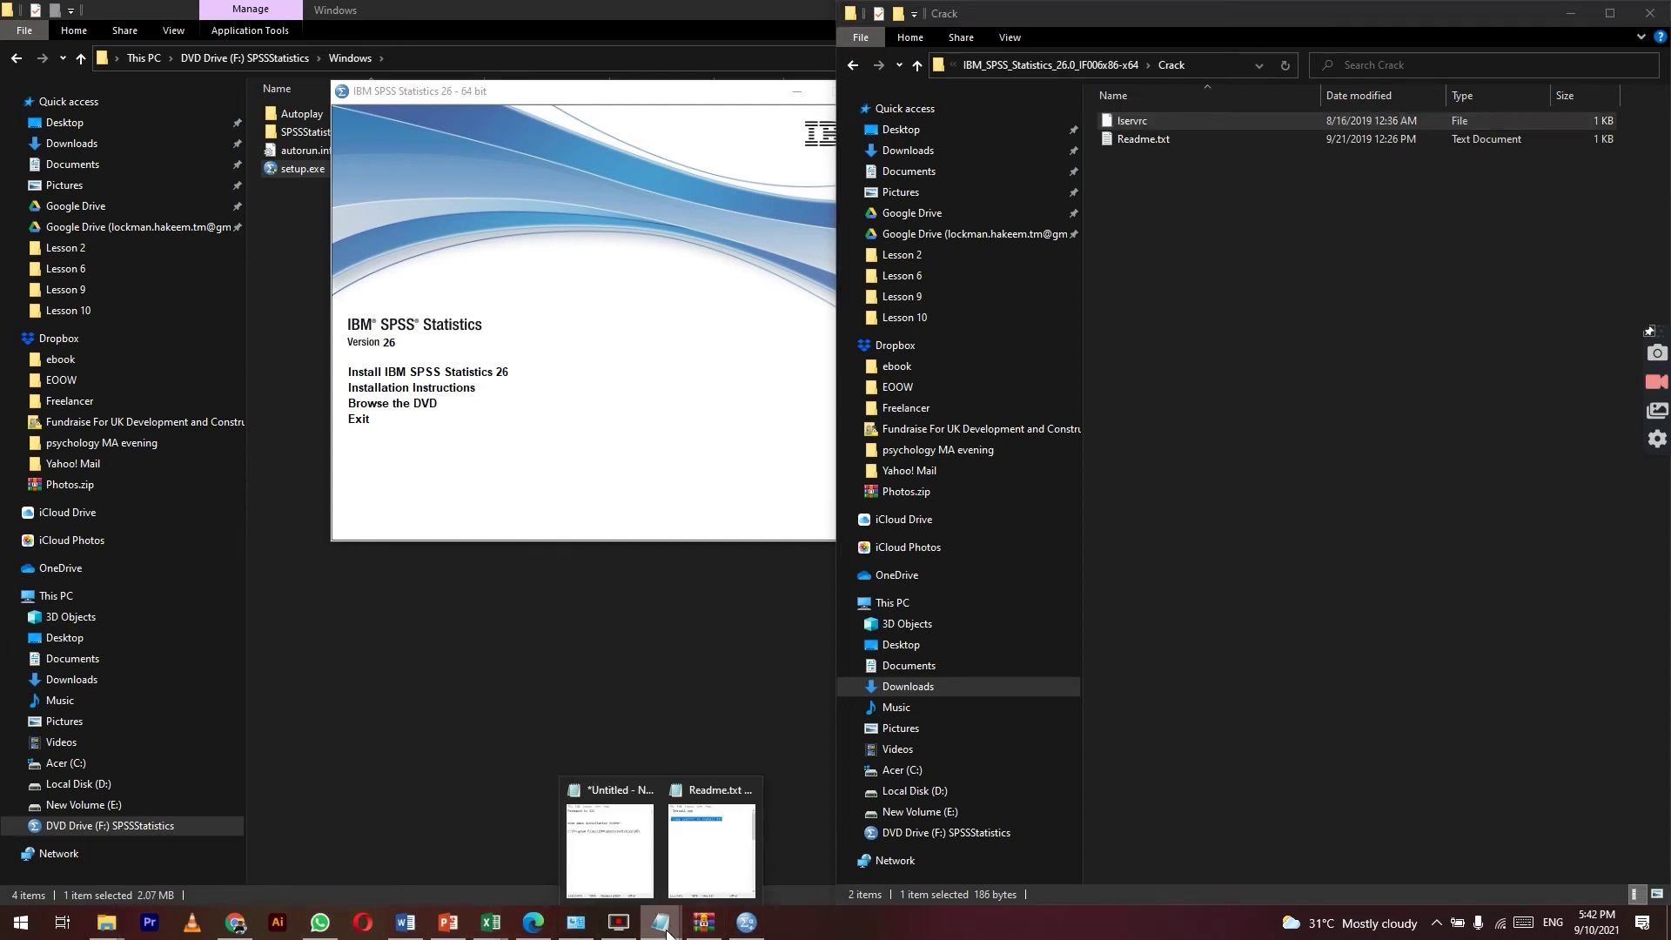
pyautogui.moveTo(720, 891)
pyautogui.click(610, 849)
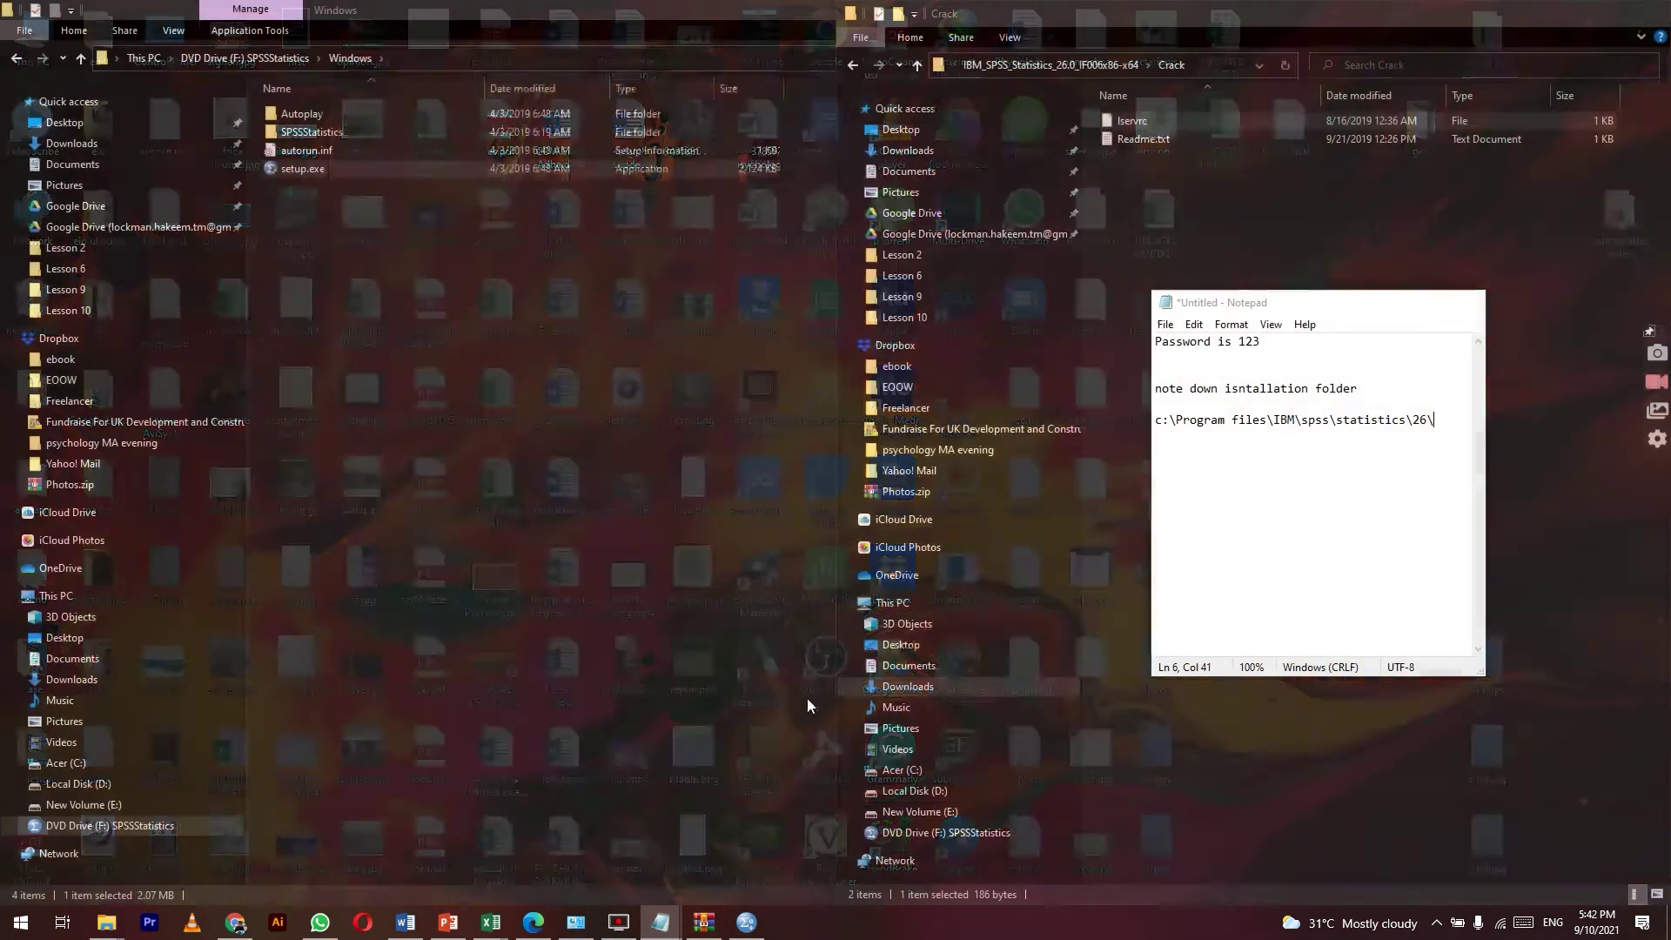
# Step: Navigate a File Explorer window to the noted SPSS Statistics 26 install folder
pyautogui.moveTo(1438, 424); pyautogui.dragTo(1143, 430)
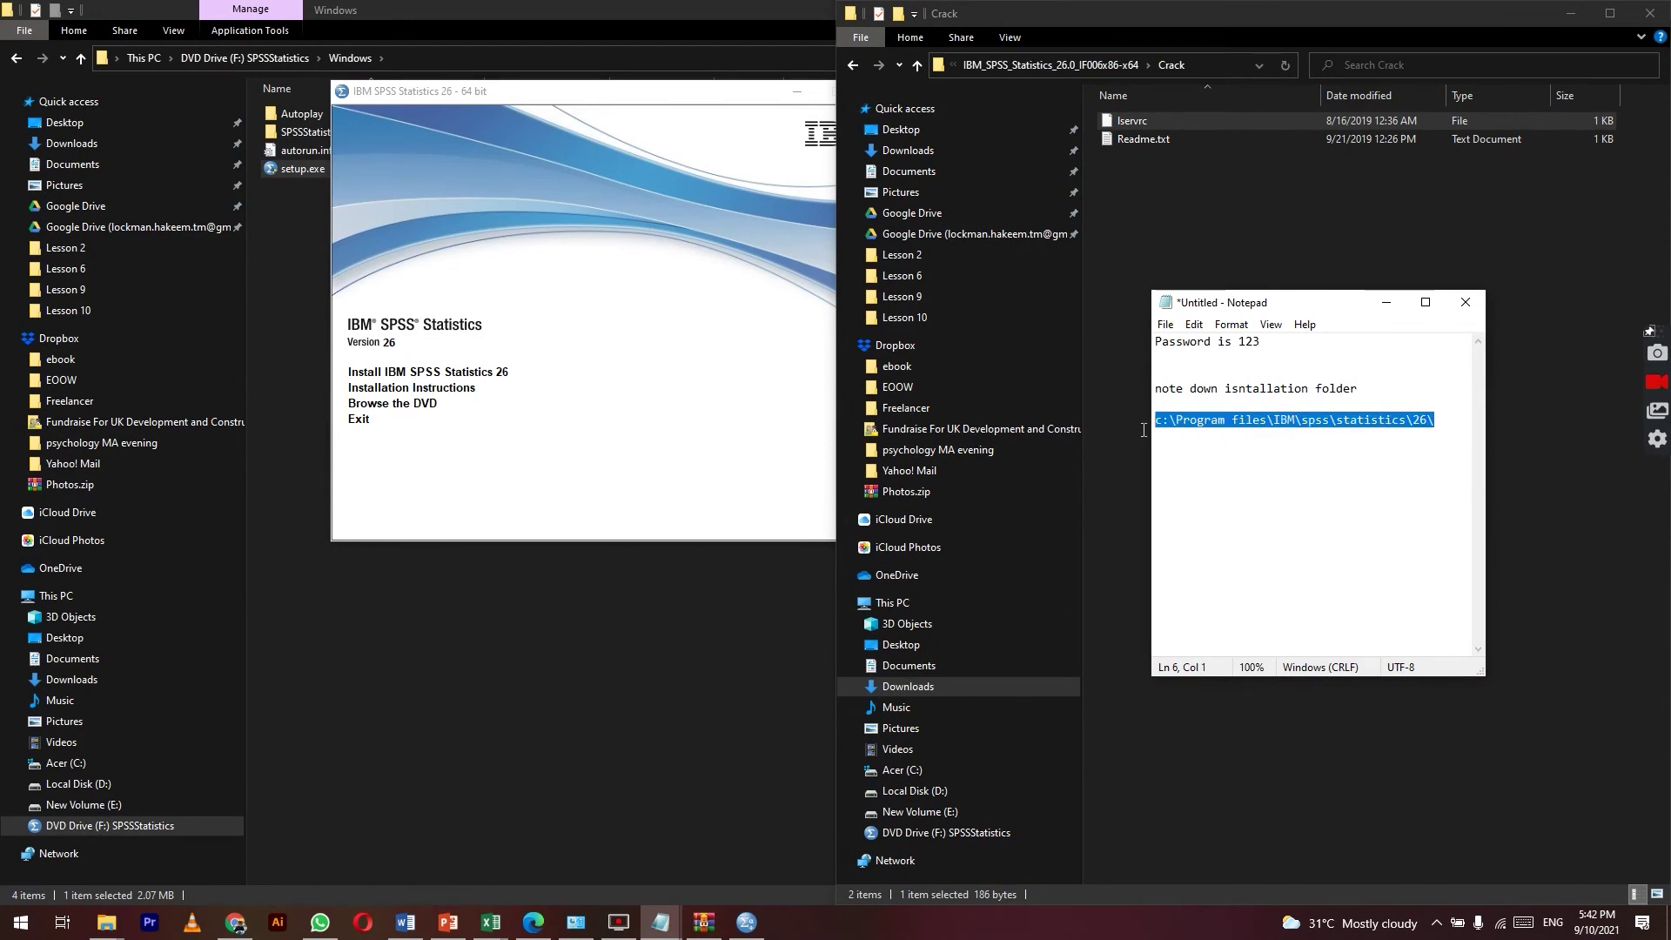
pyautogui.click(497, 58)
pyautogui.hotkey('ctrl', 'v')
pyautogui.press('Return')
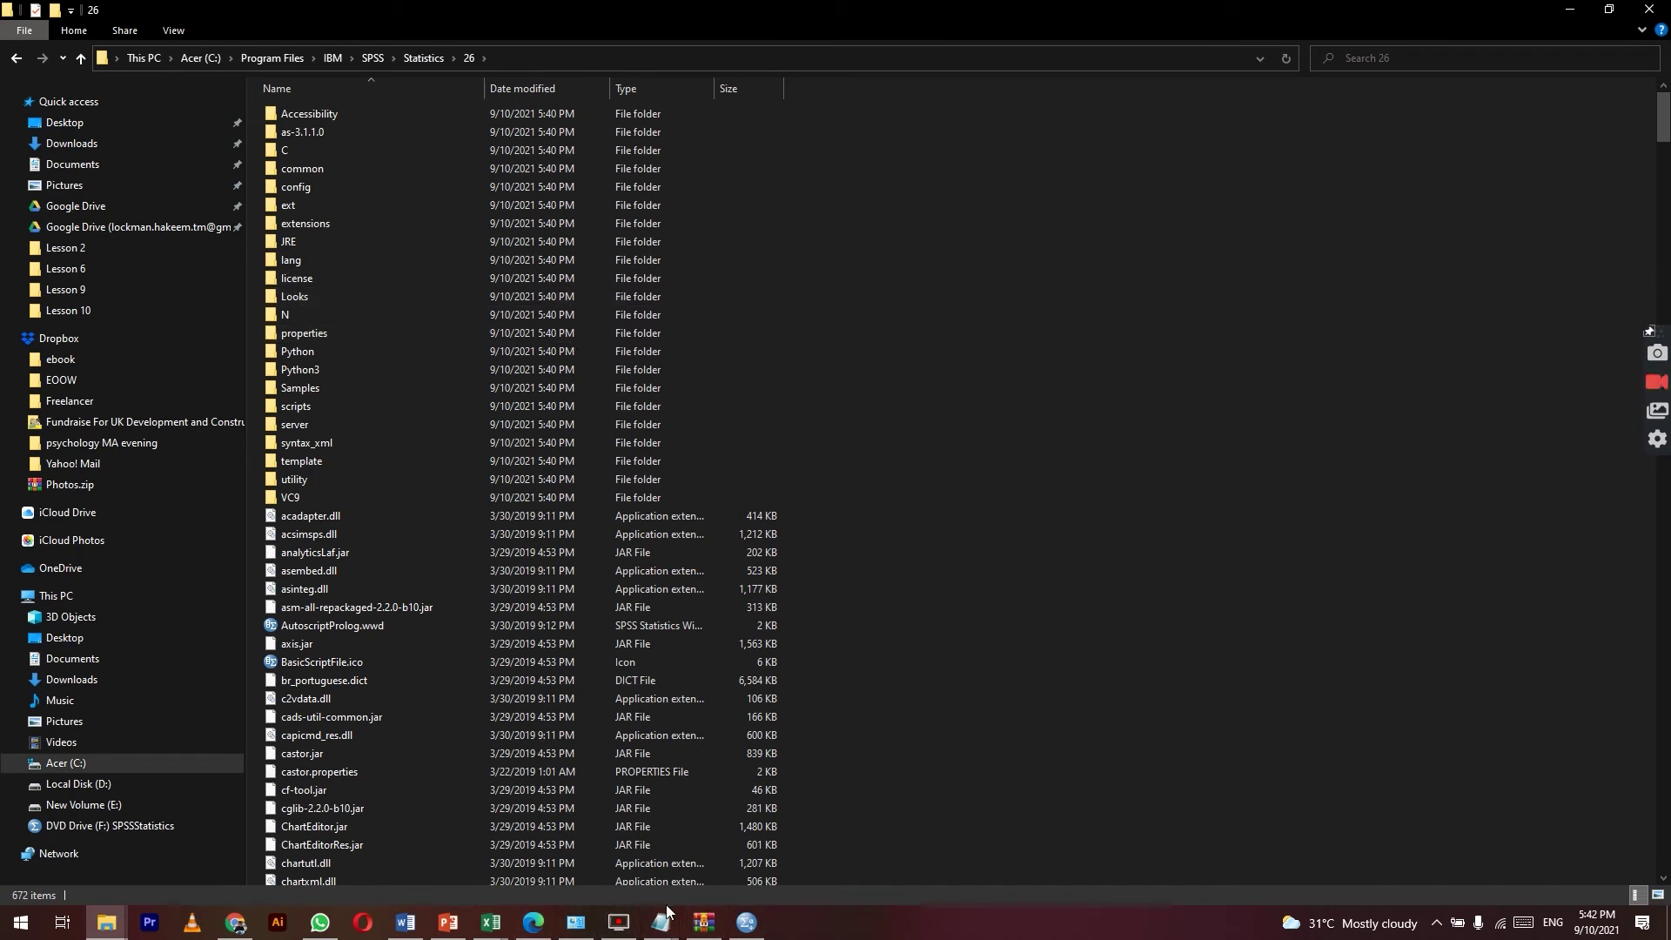
# Step: Copy lservrc from Crack into the install folder, replacing the existing file with administrator permission
pyautogui.click(106, 923)
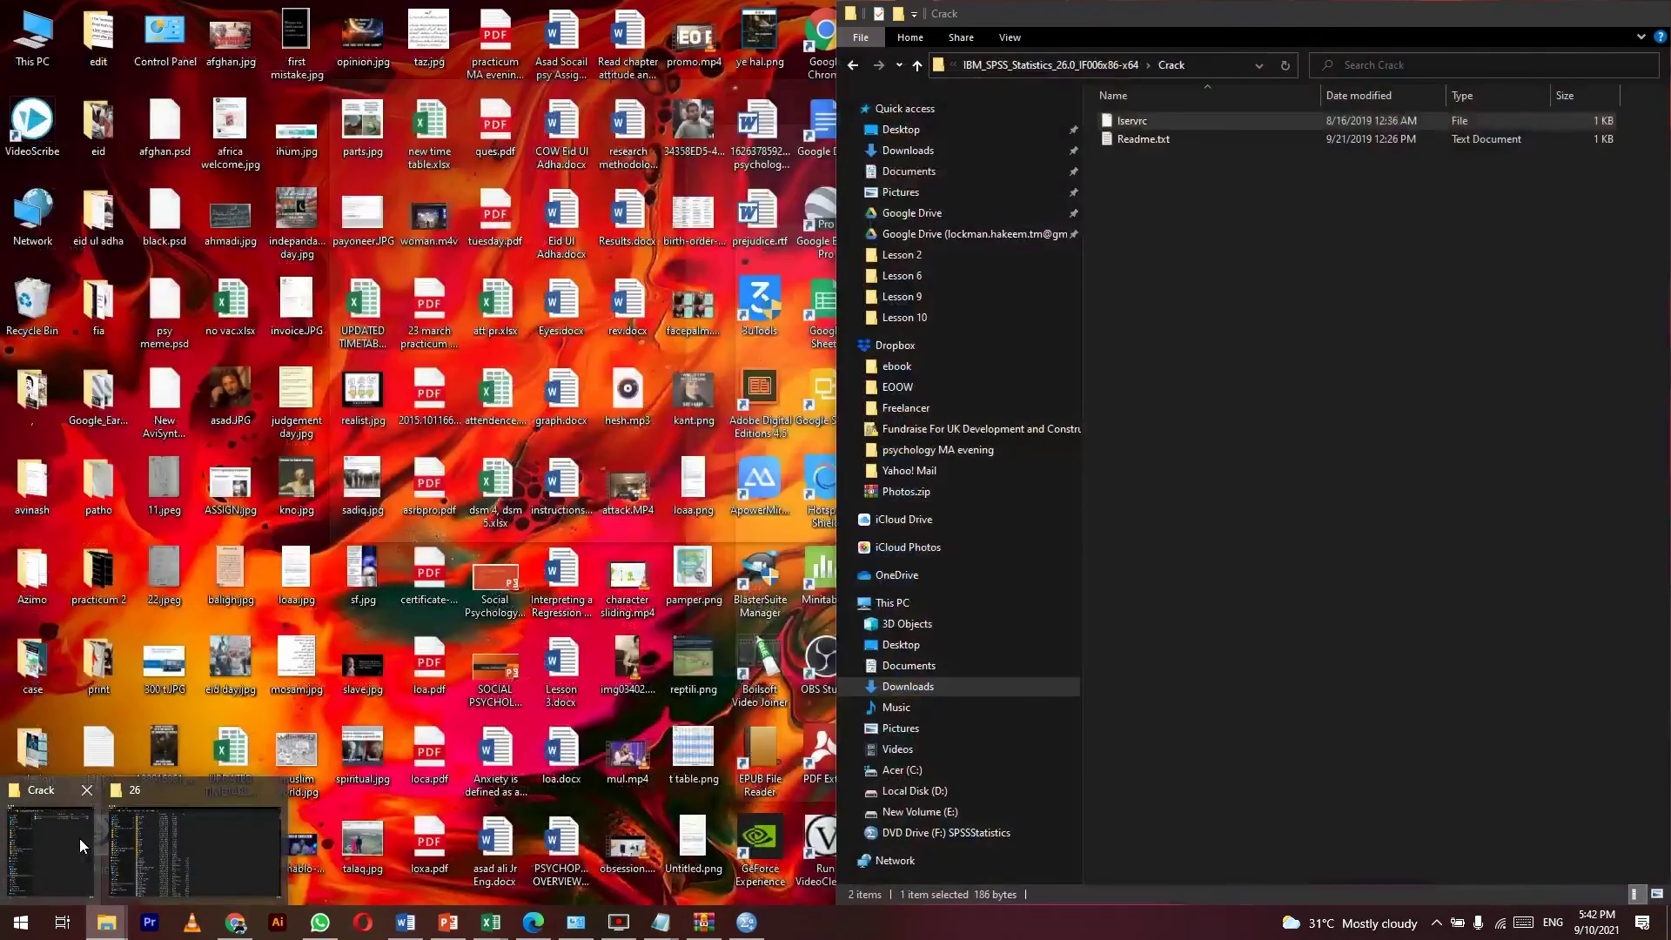
pyautogui.click(80, 838)
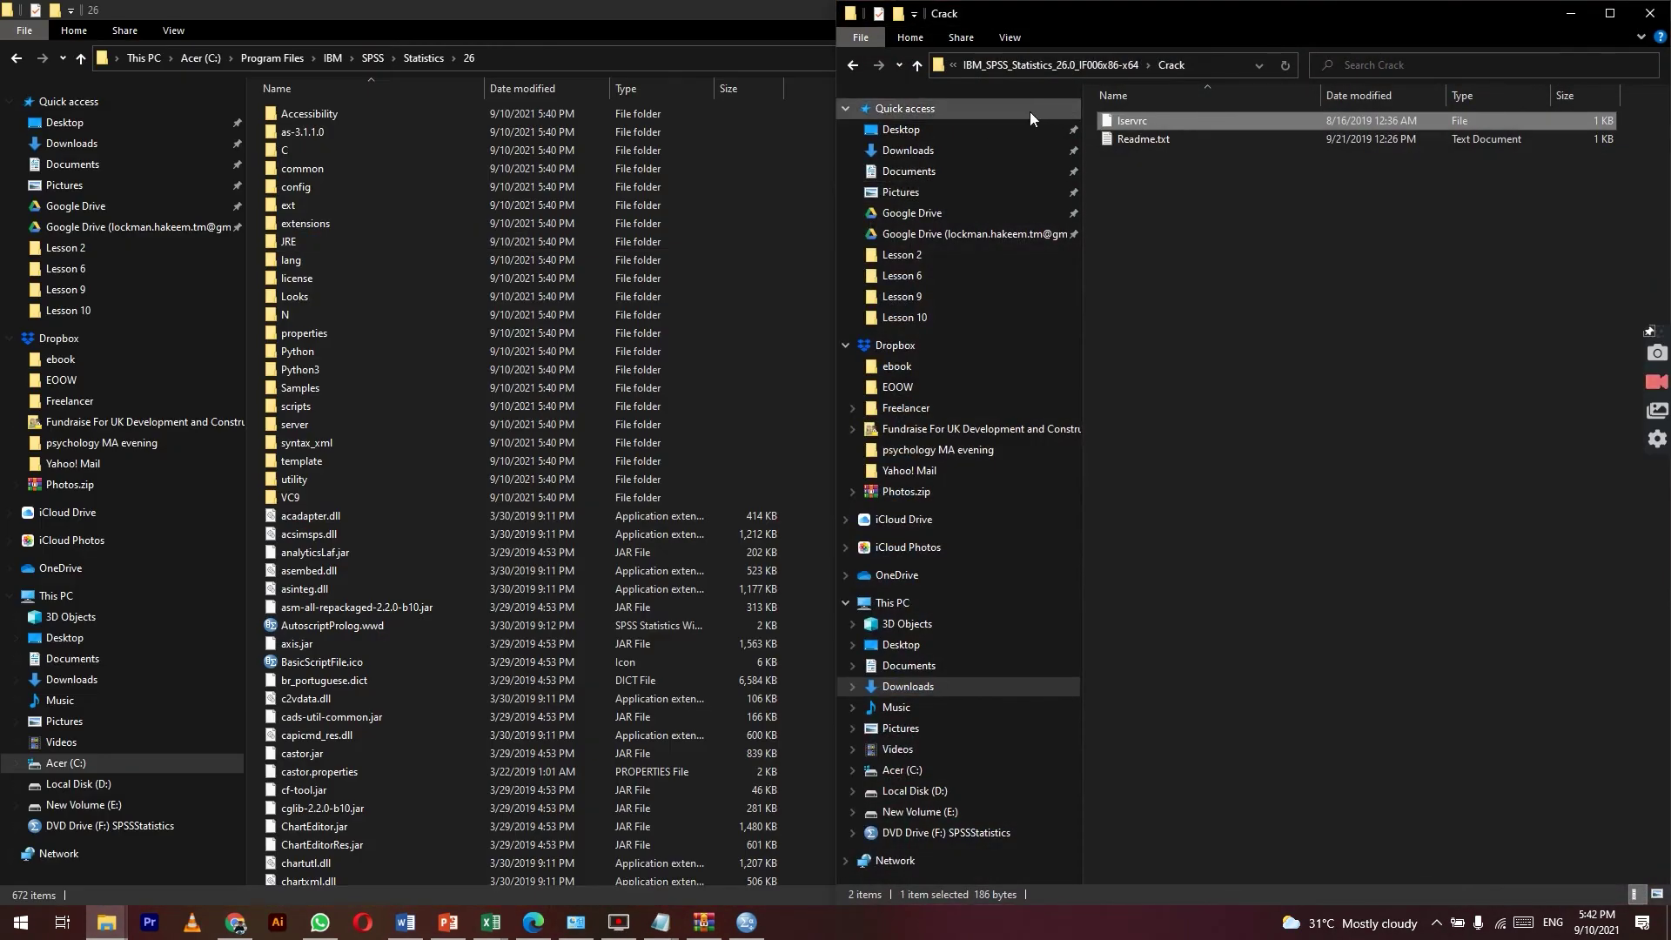
pyautogui.rightClick(1104, 122)
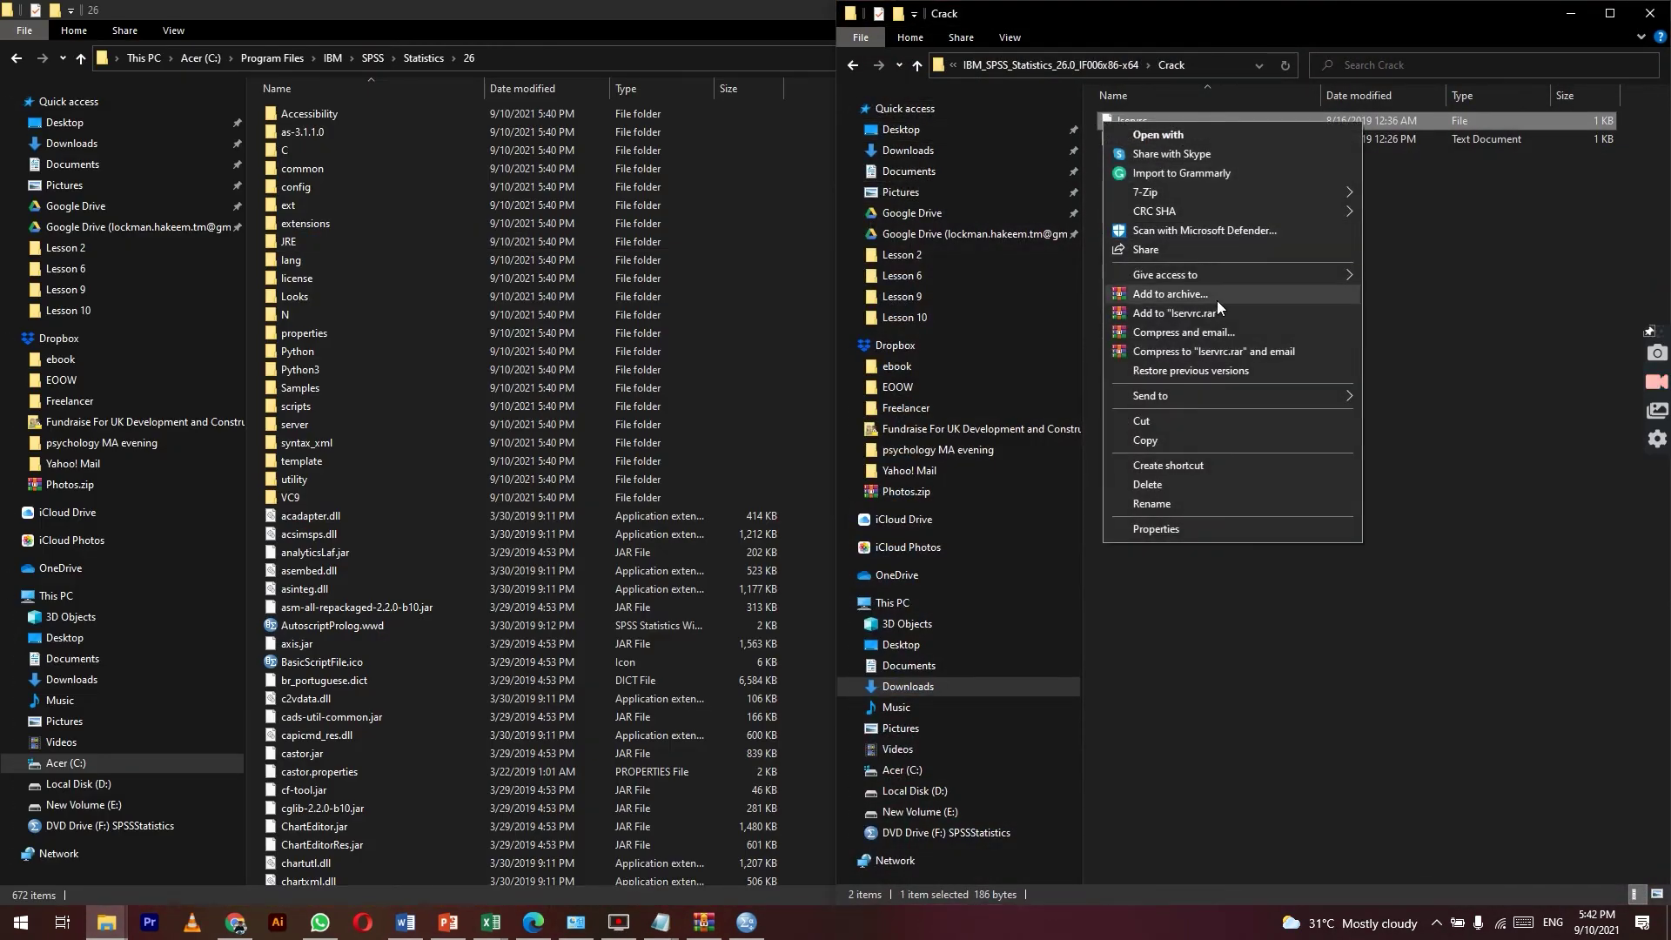
pyautogui.click(1236, 441)
pyautogui.click(827, 367)
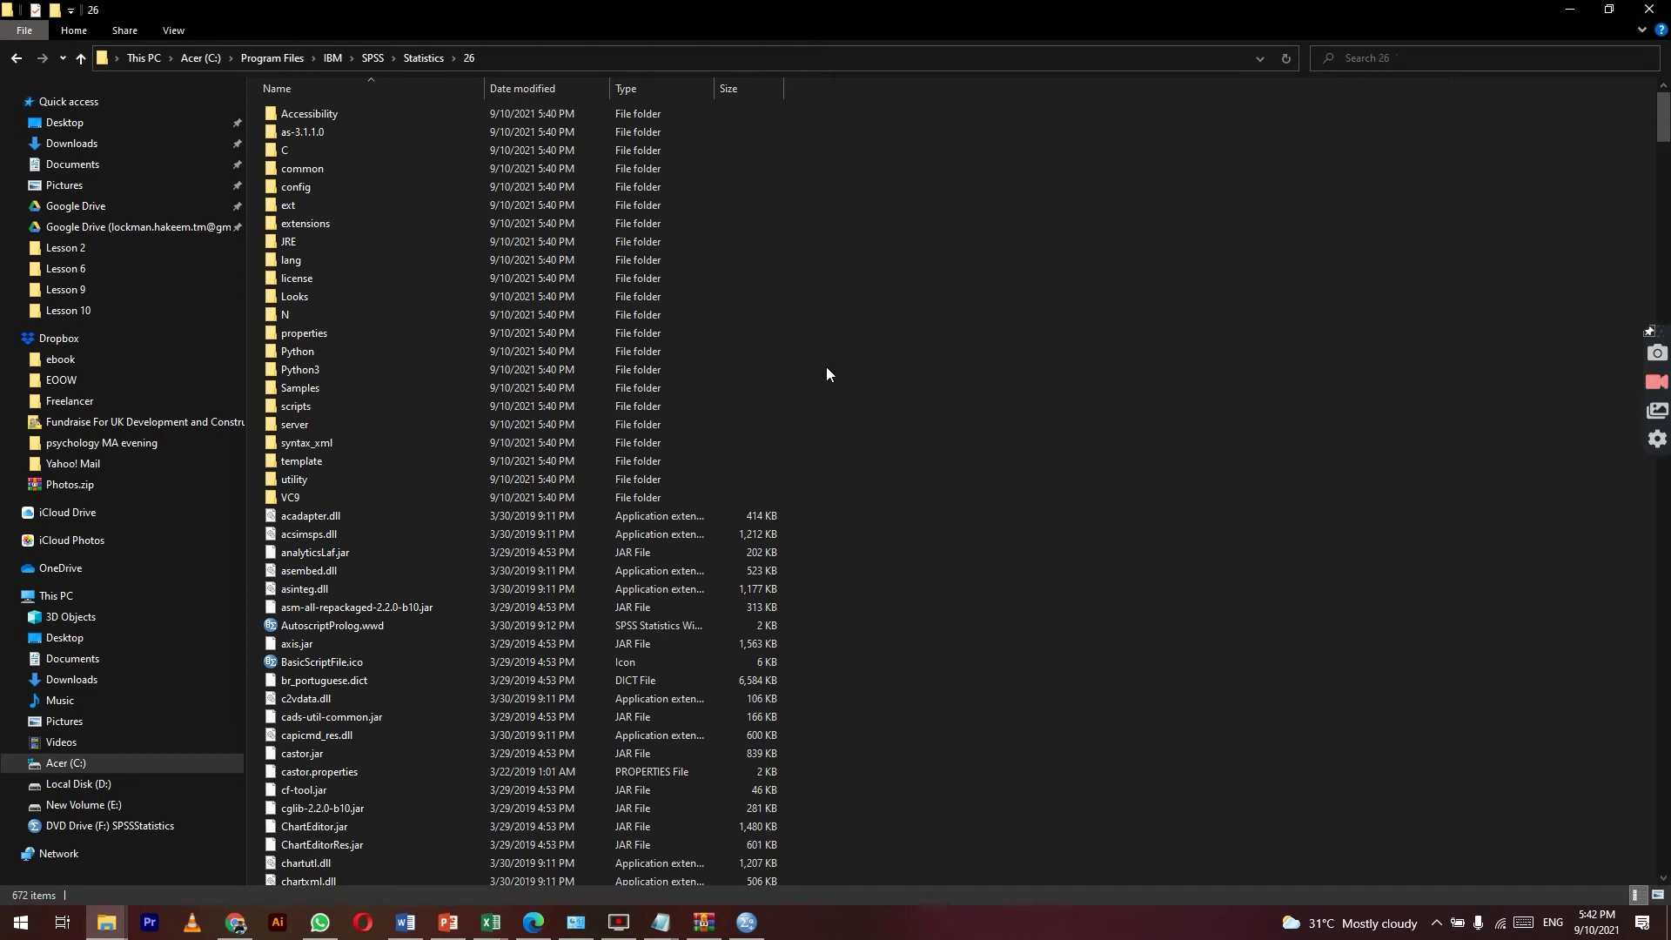
pyautogui.hotkey('ctrl', 'v')
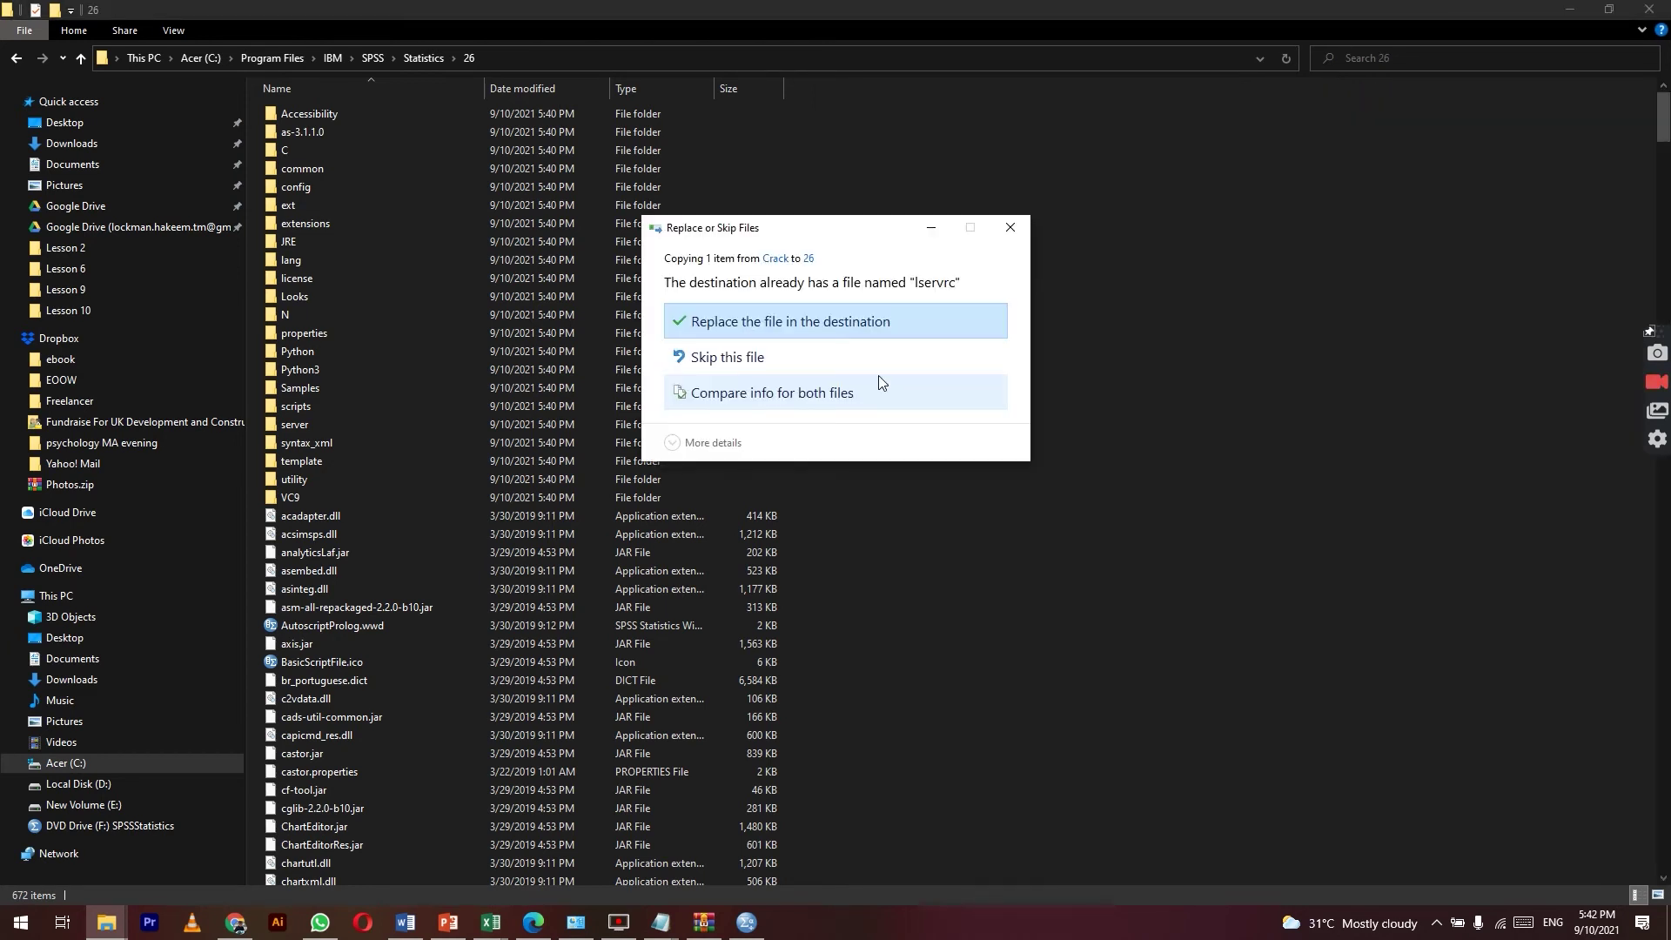
pyautogui.click(804, 337)
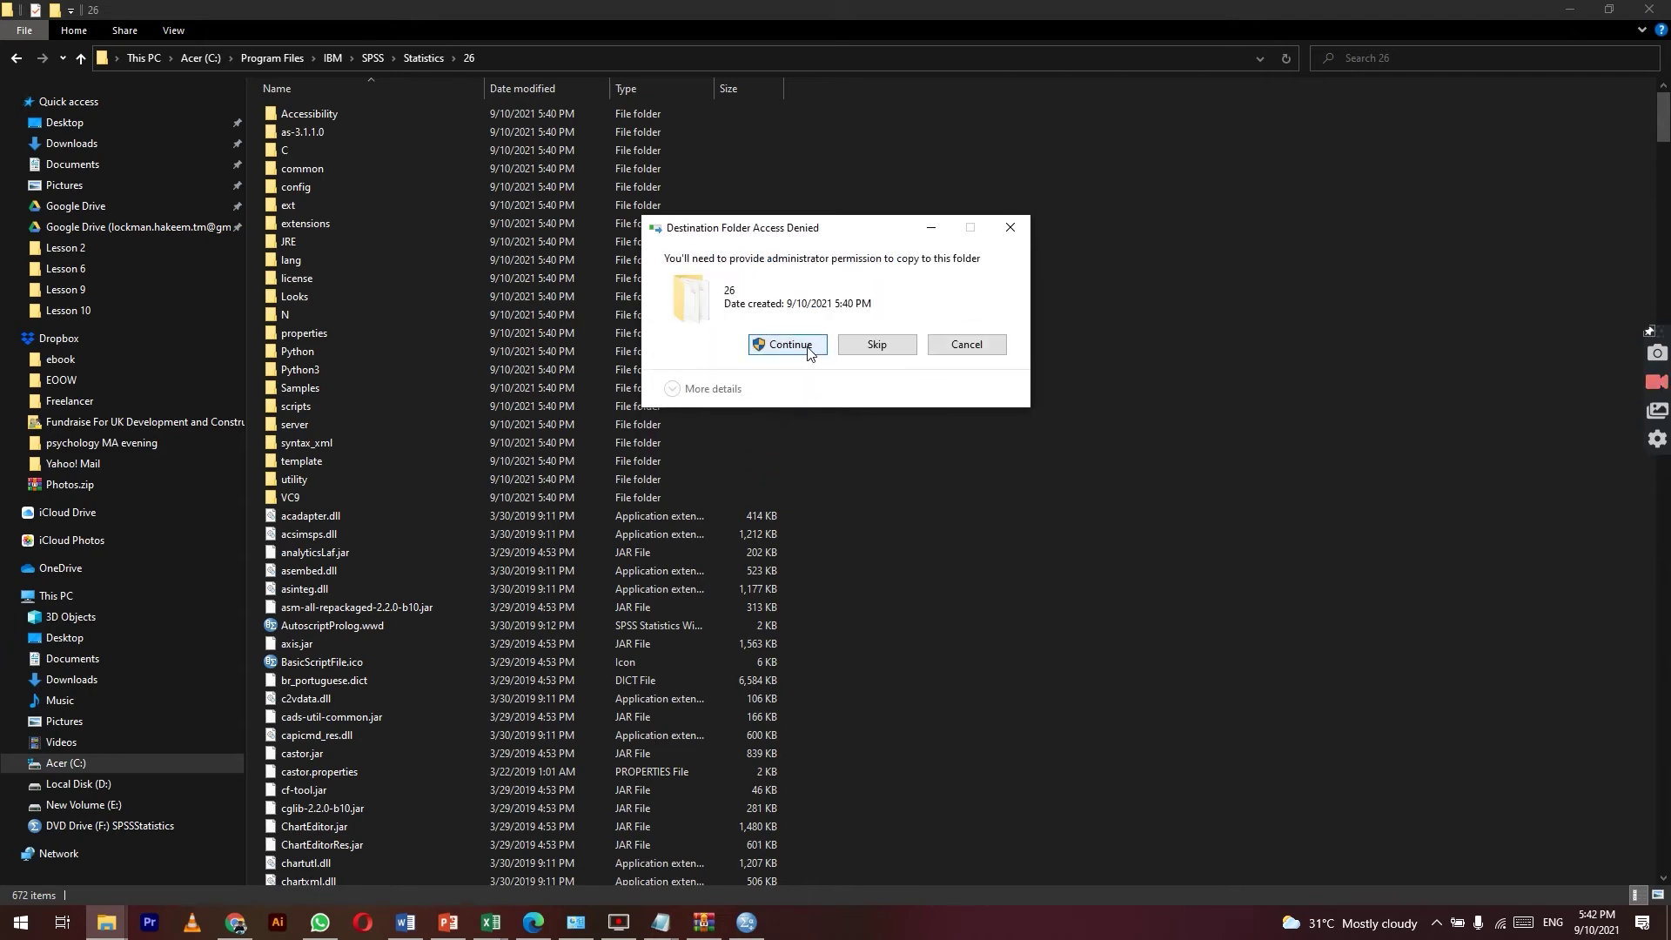
pyautogui.click(808, 346)
pyautogui.scroll(20, 822, 572)
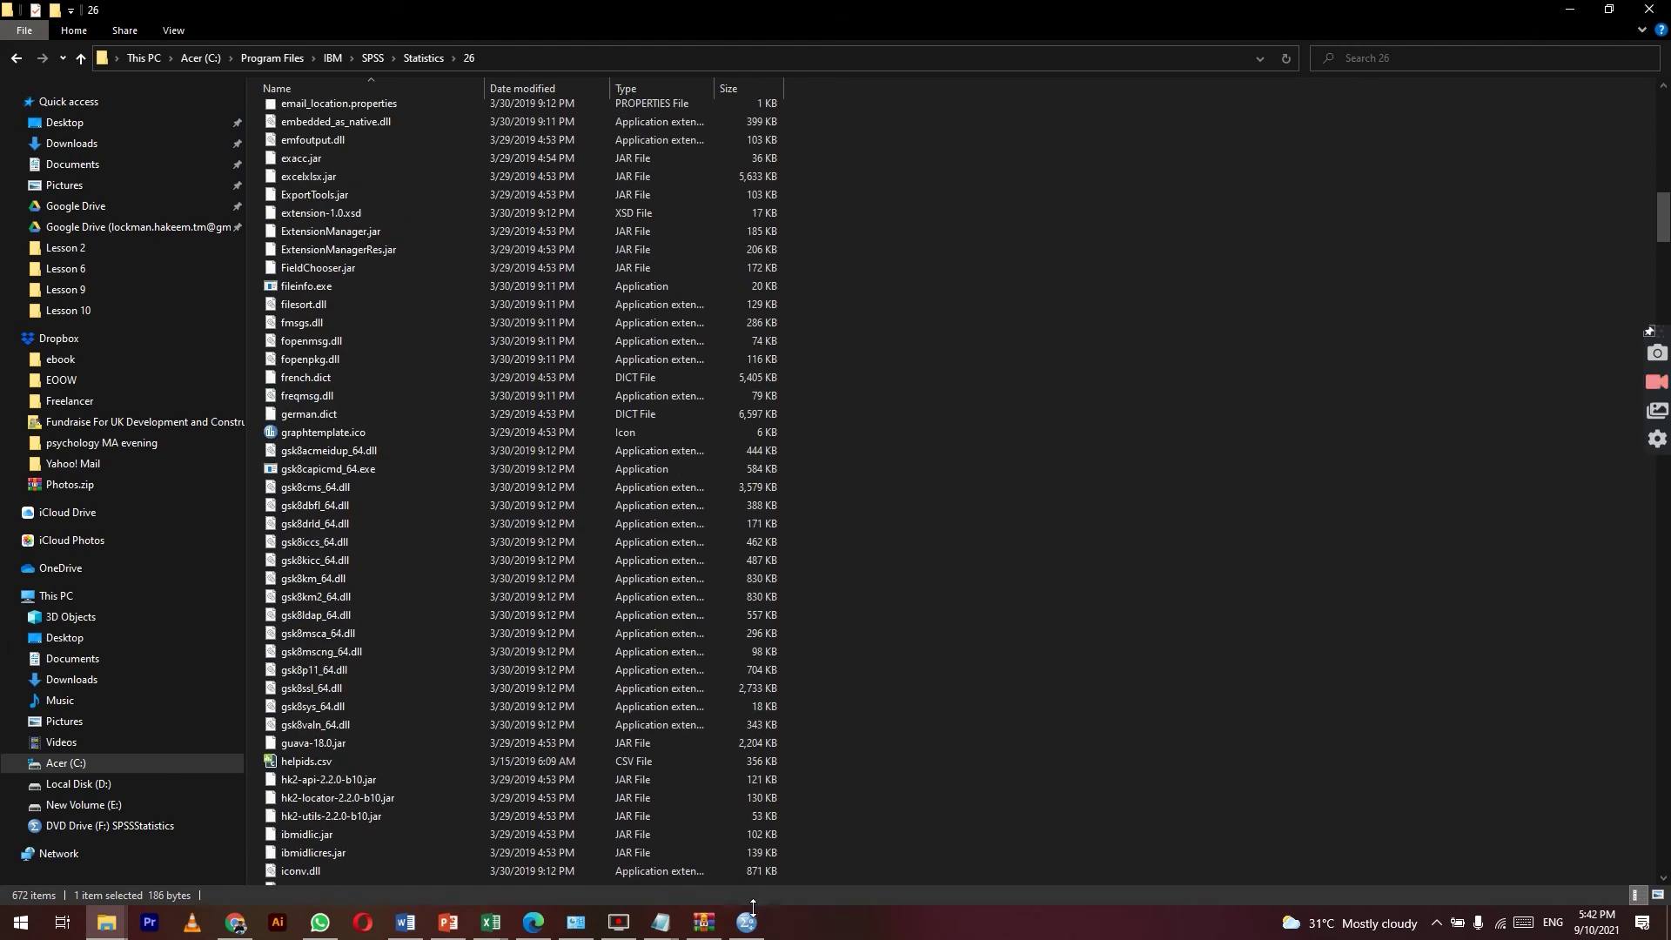
# Step: In the Untitled Notepad note, add the line 'now you can run SPSS' below the install folder path
pyautogui.moveTo(670, 921)
pyautogui.moveTo(719, 881)
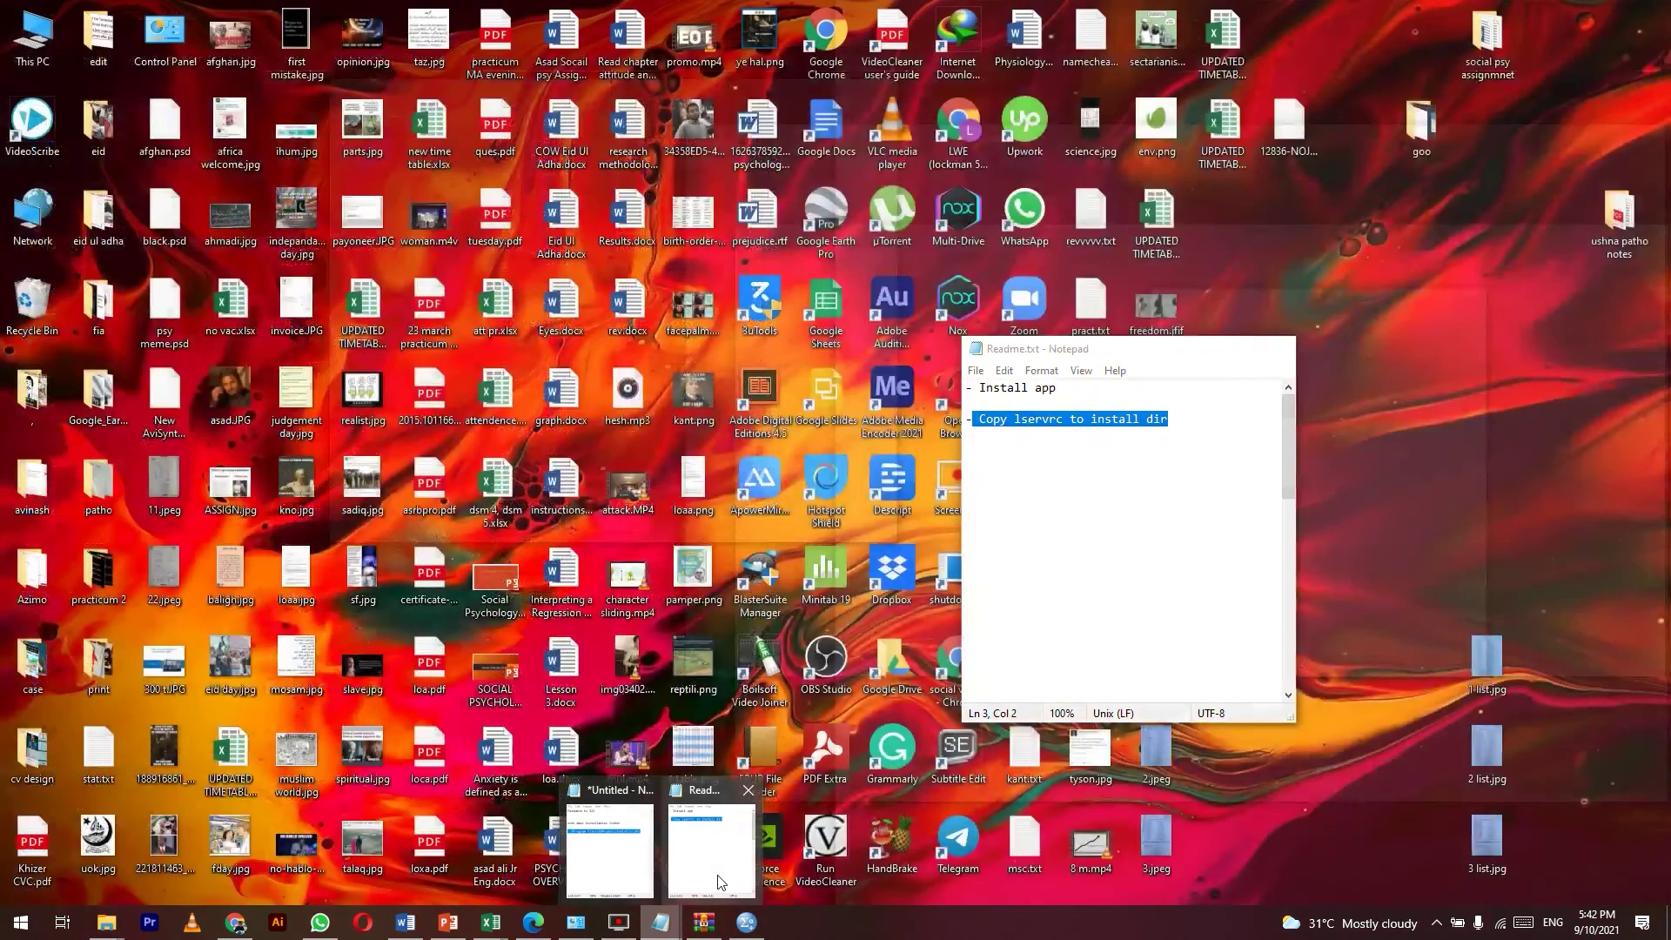
pyautogui.click(601, 880)
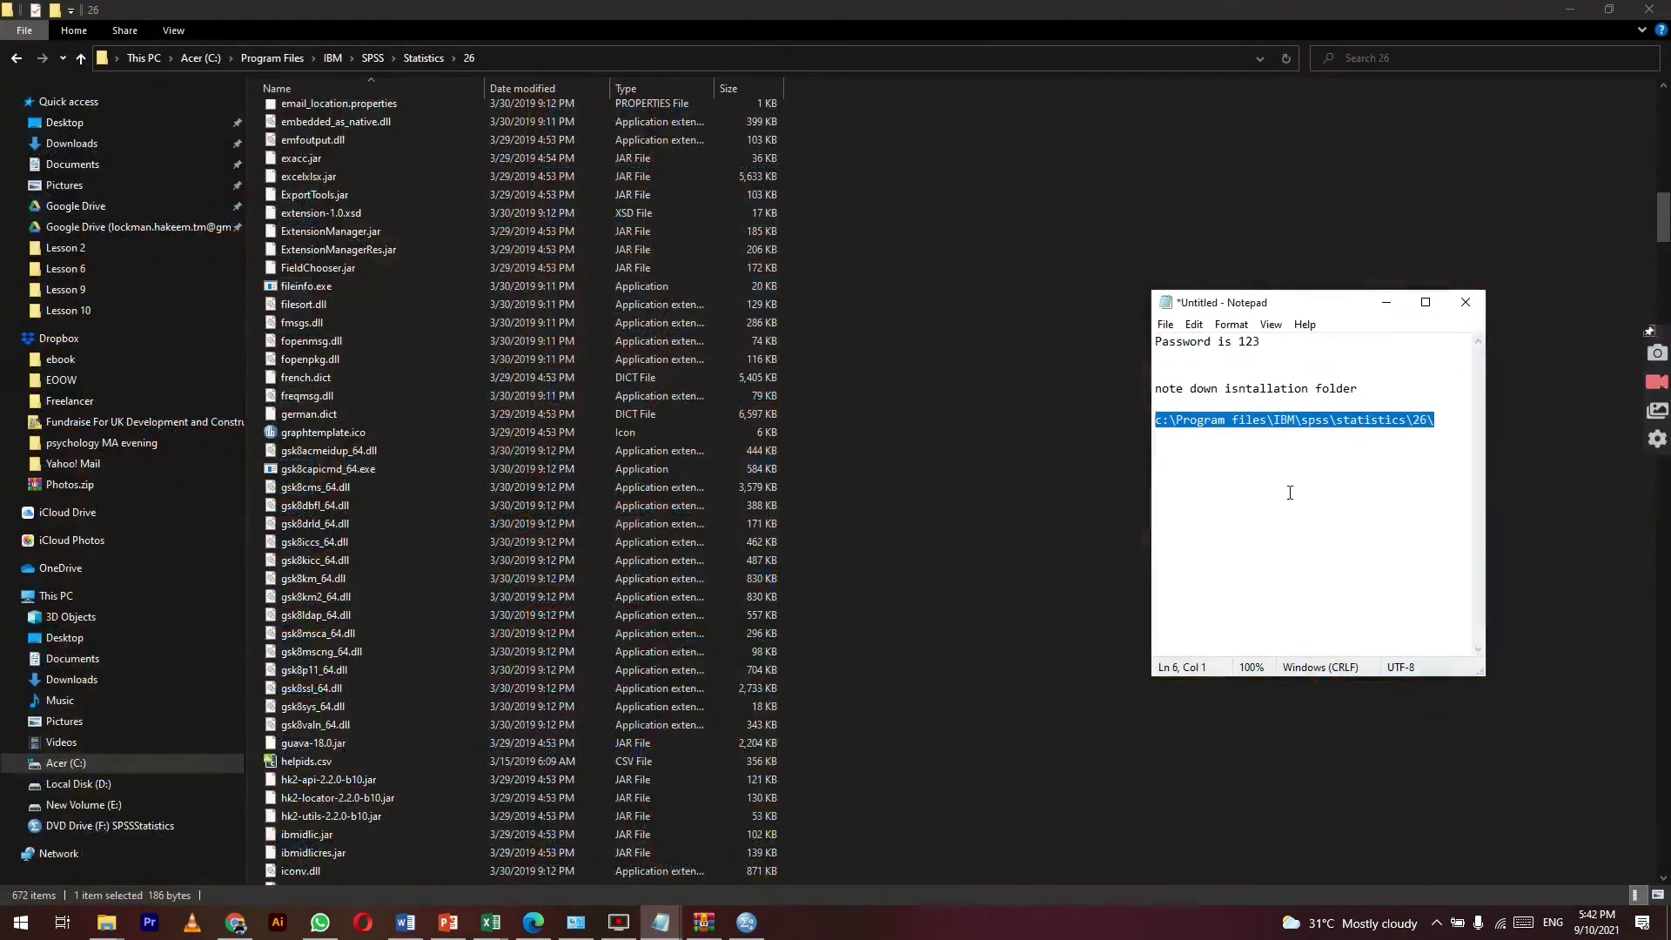
pyautogui.click(1425, 444)
pyautogui.press('Return')
pyautogui.press('Return')
pyautogui.press('Return')
pyautogui.write('n')
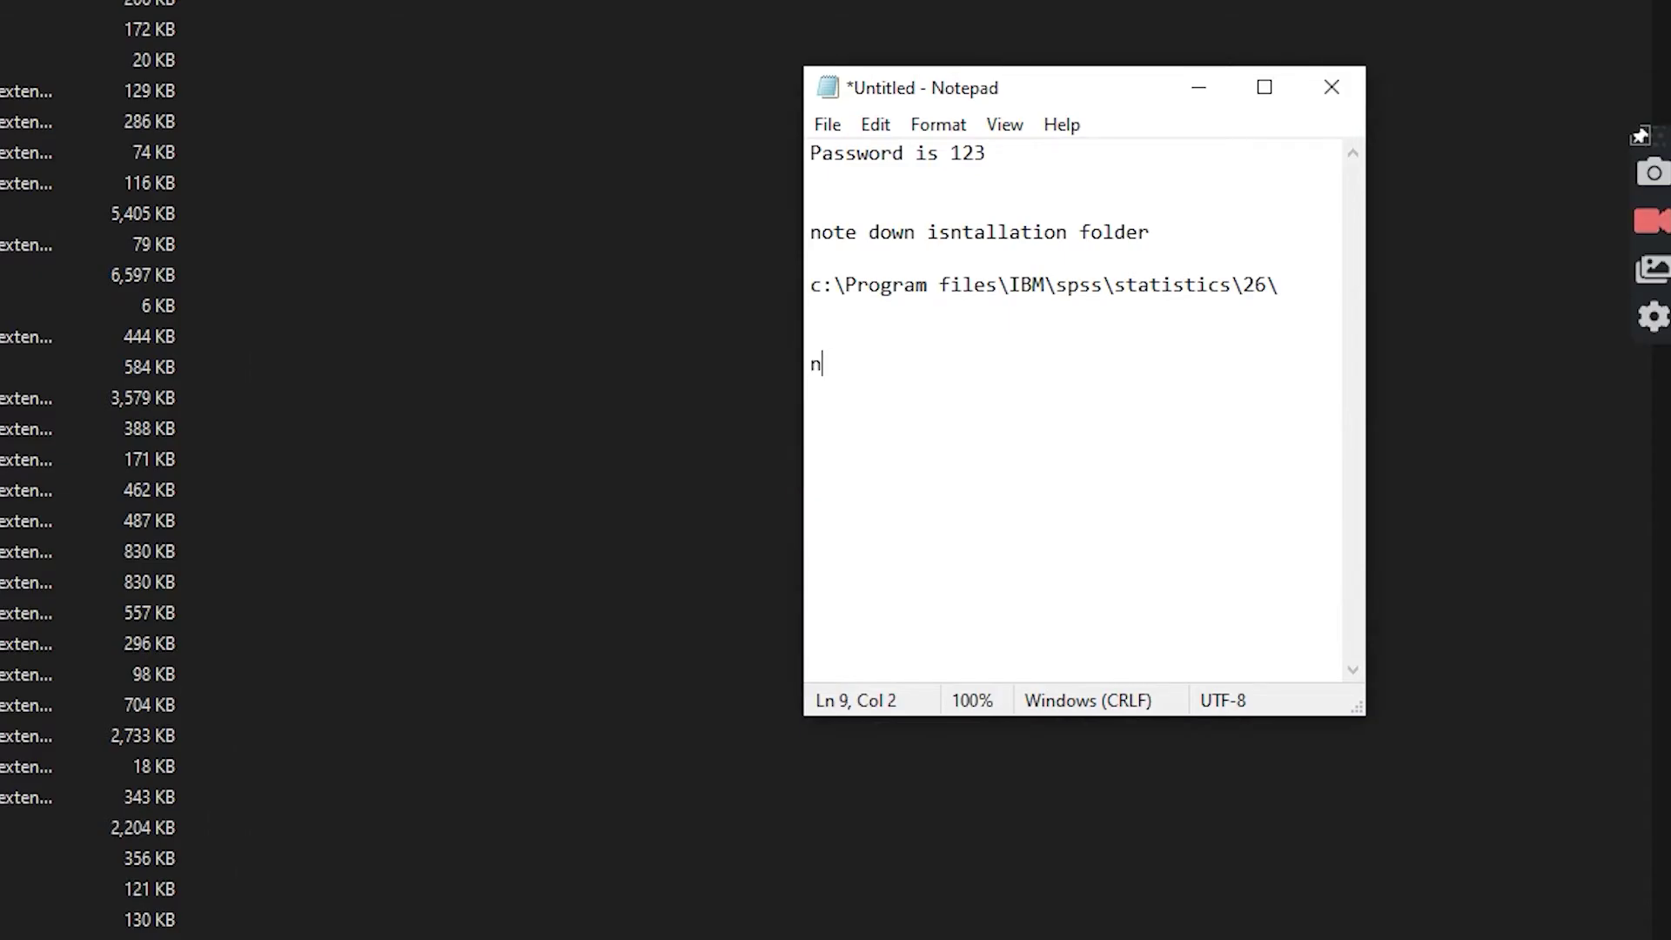
pyautogui.write('ow you ')
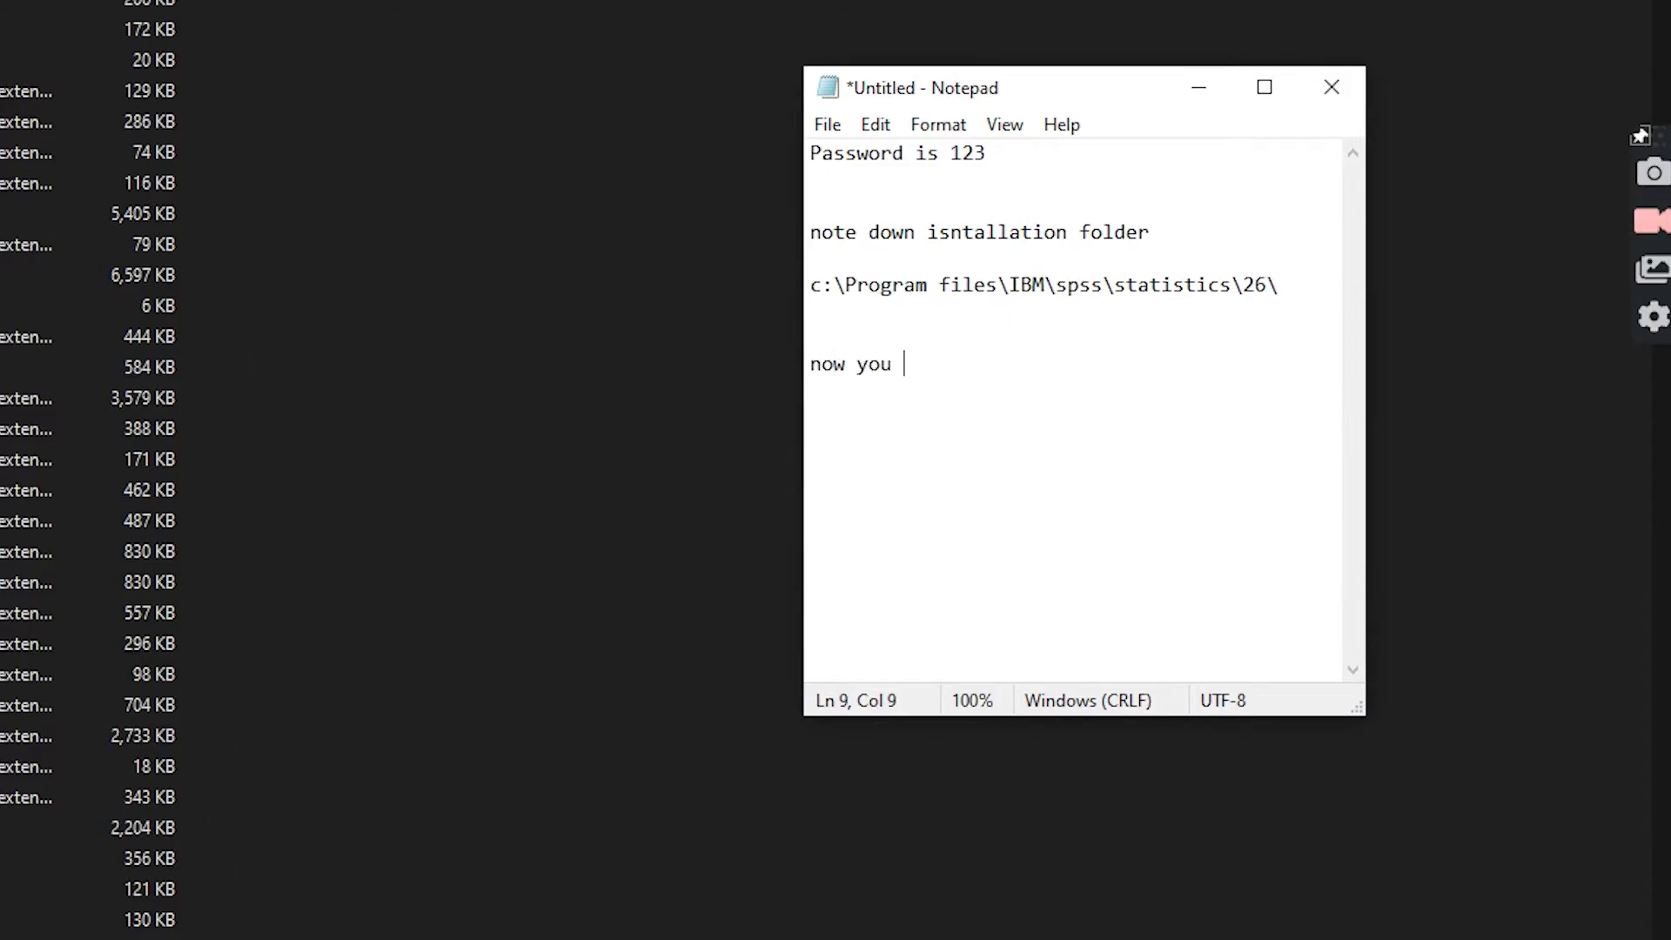
pyautogui.write('can run c')
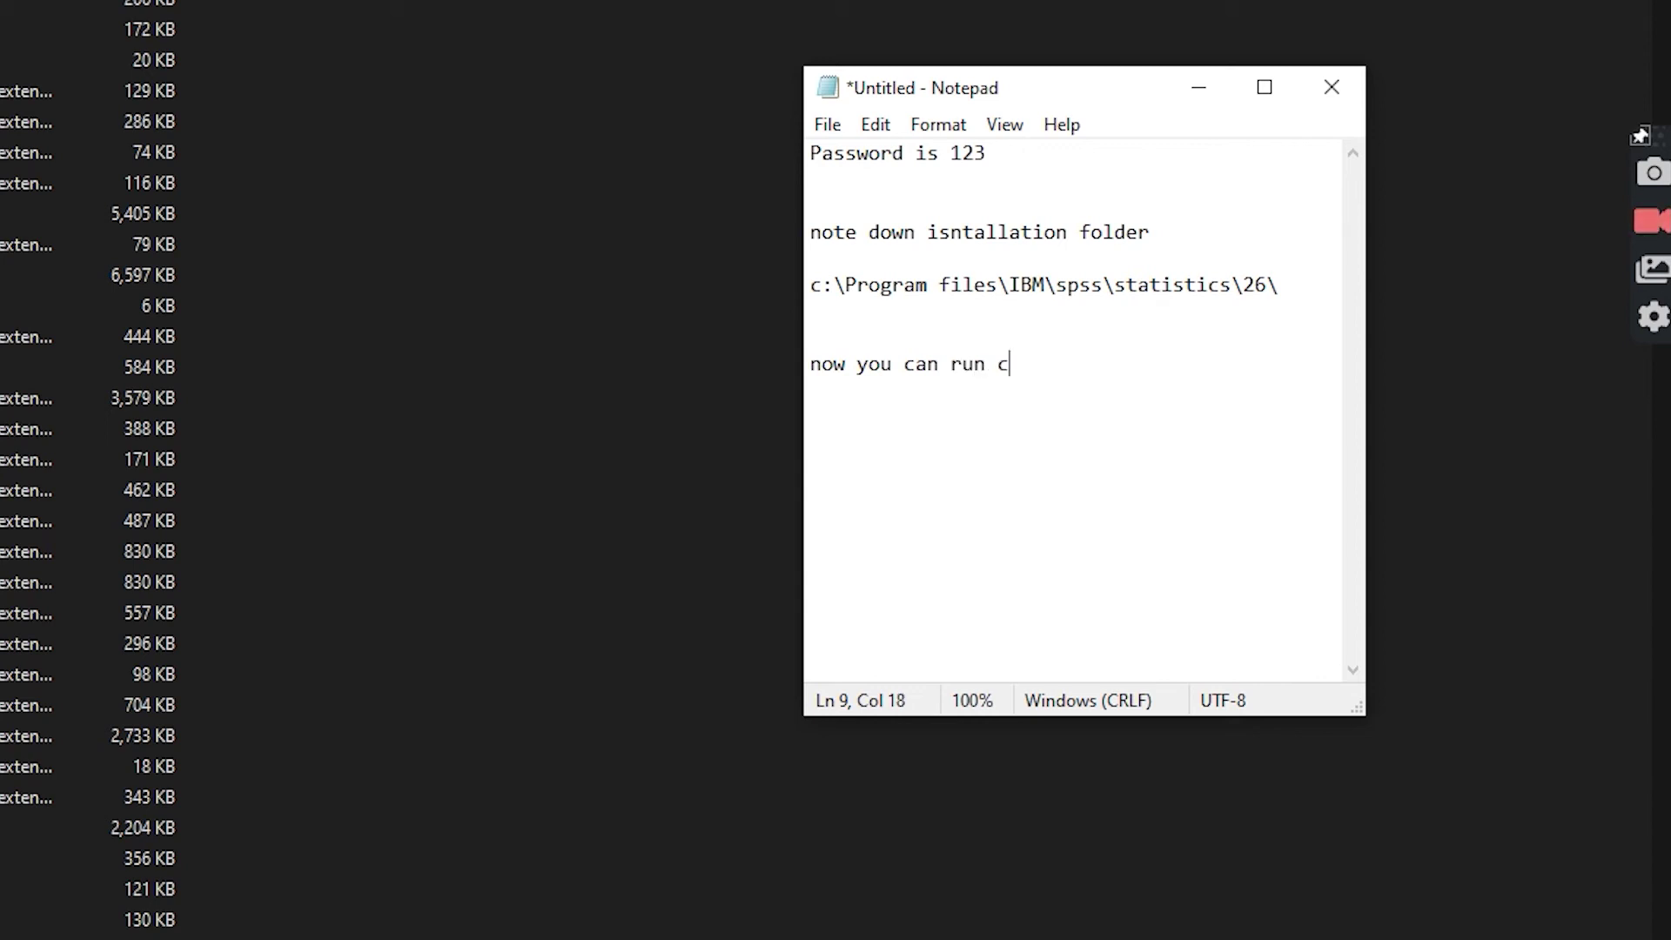
pyautogui.press('BackSpace')
pyautogui.write('SPSS')
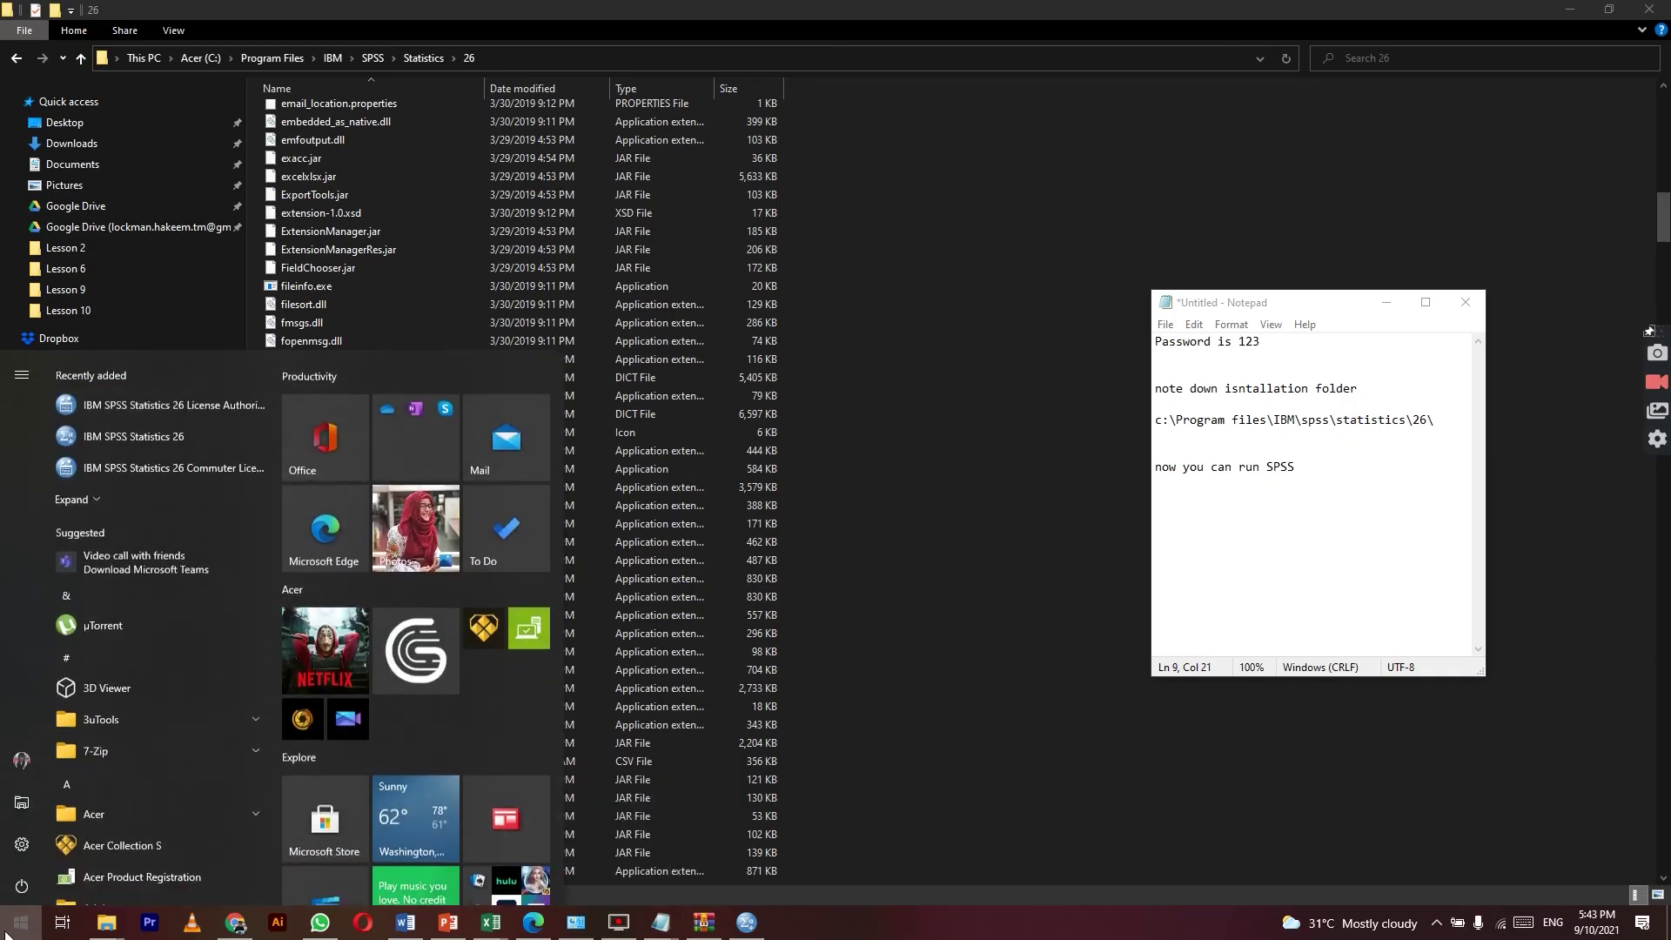
# Step: Close the stray PowerShell window and launch IBM SPSS Statistics 26 by searching 'spss'
pyautogui.click(9, 930)
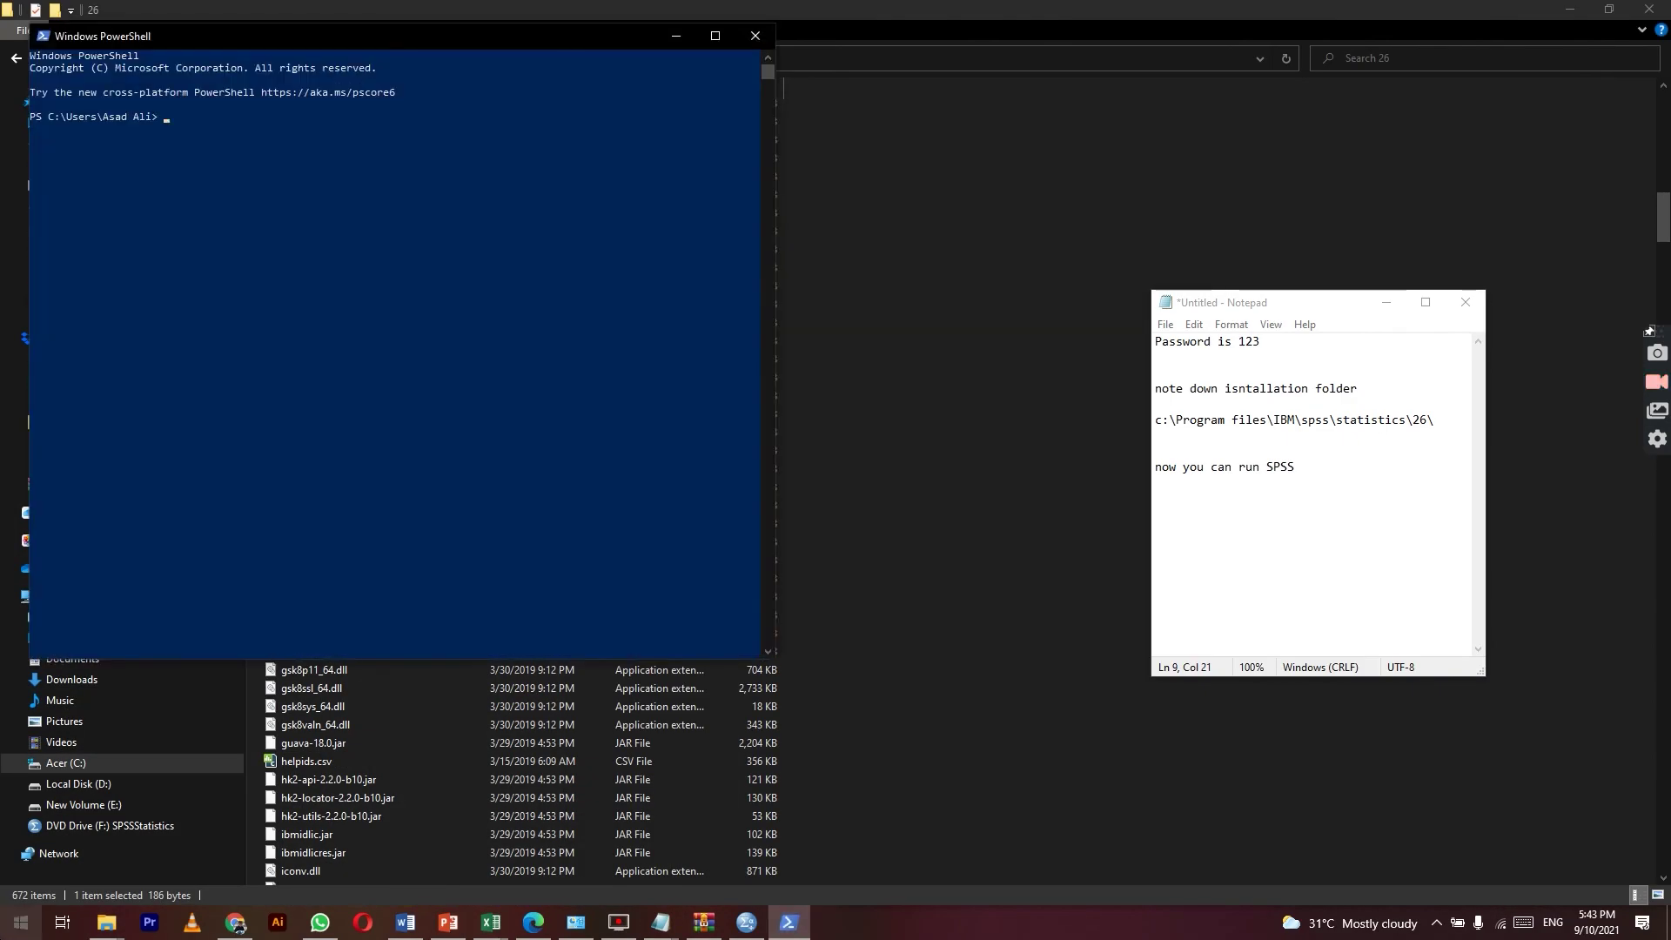
pyautogui.click(754, 36)
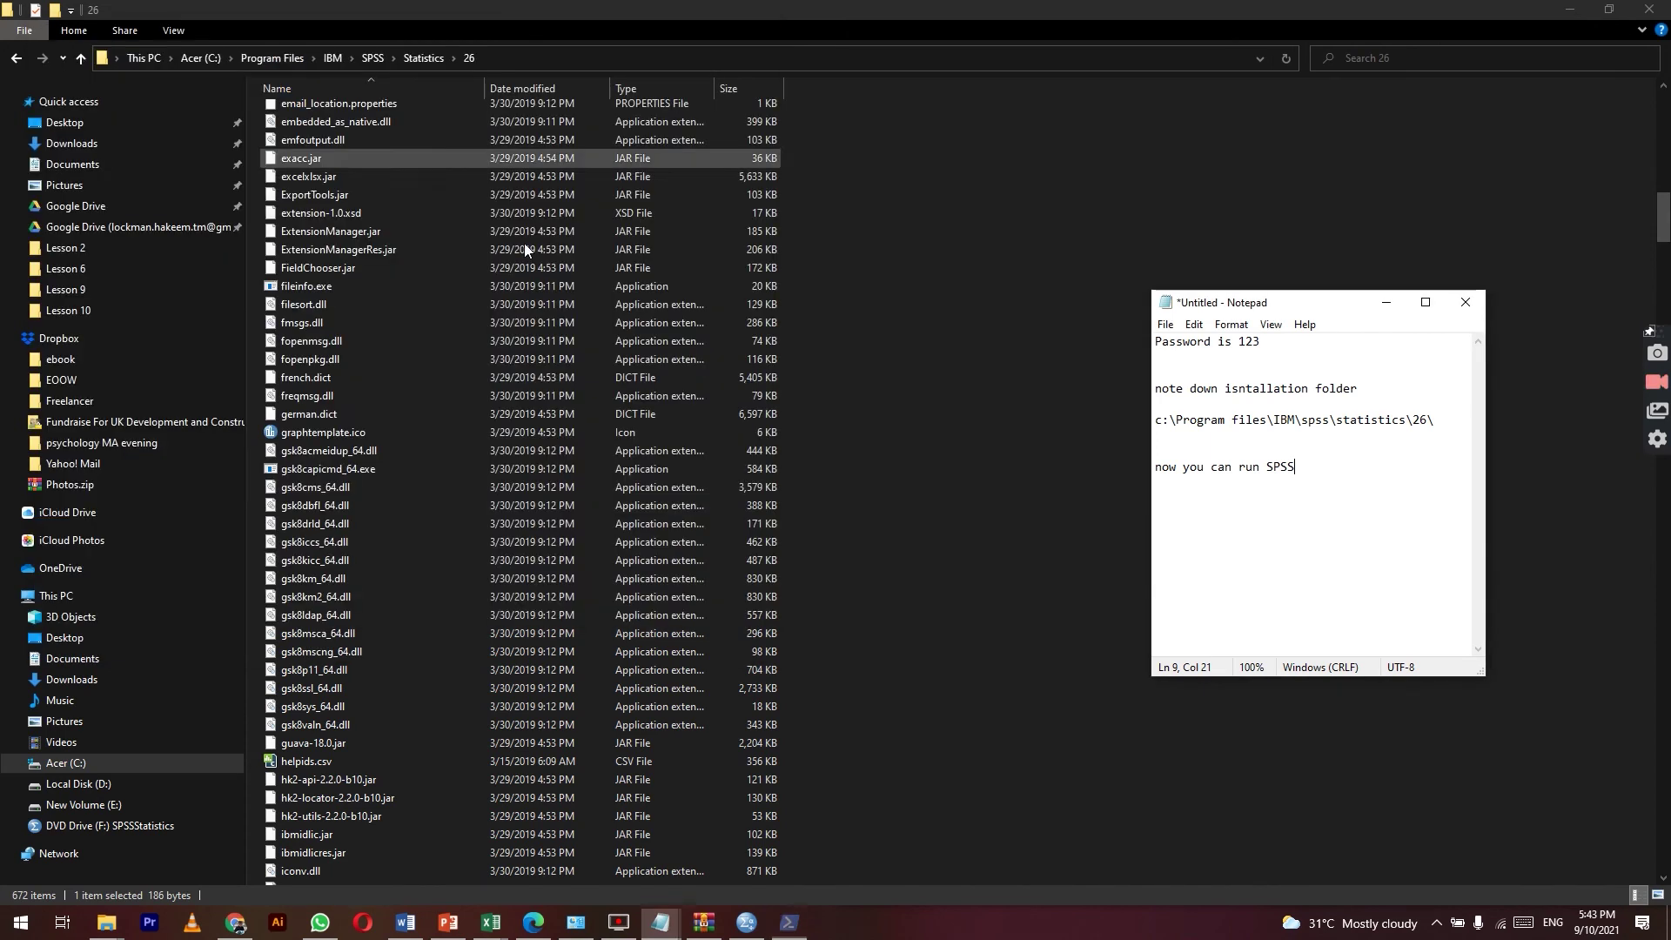
pyautogui.click(19, 924)
pyautogui.write('spss')
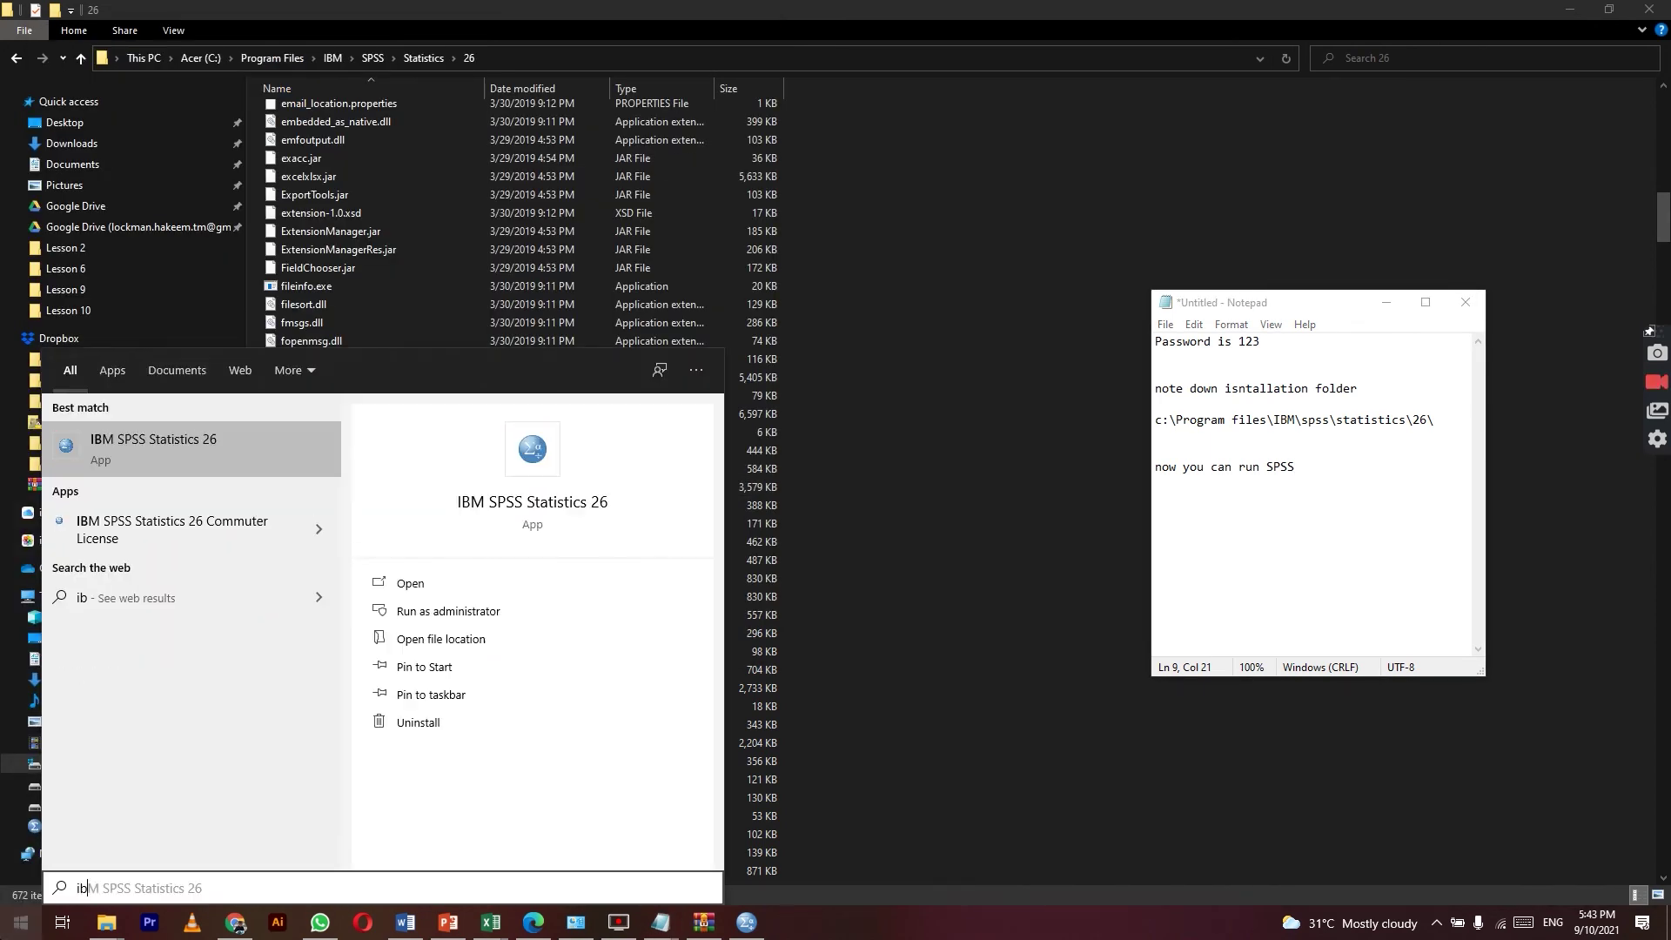
pyautogui.press('Return')
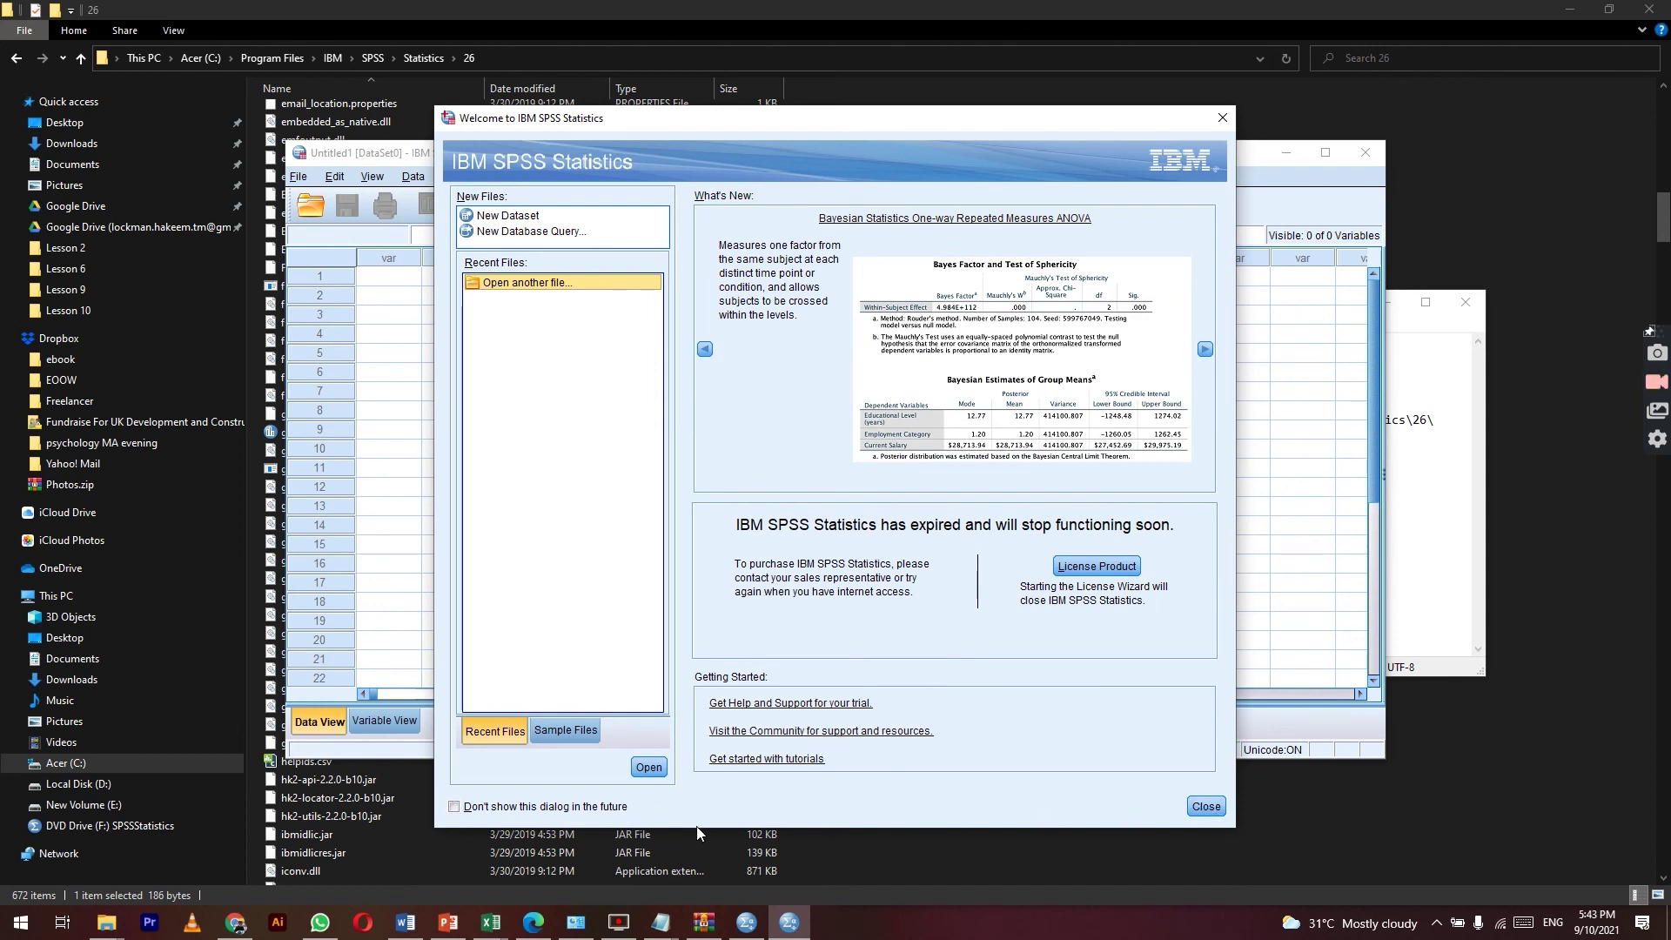
# Step: Close the welcome dialog with 'Don't show this dialog in the future' ticked, then select cells in the empty Data Editor
pyautogui.click(454, 806)
pyautogui.click(1206, 806)
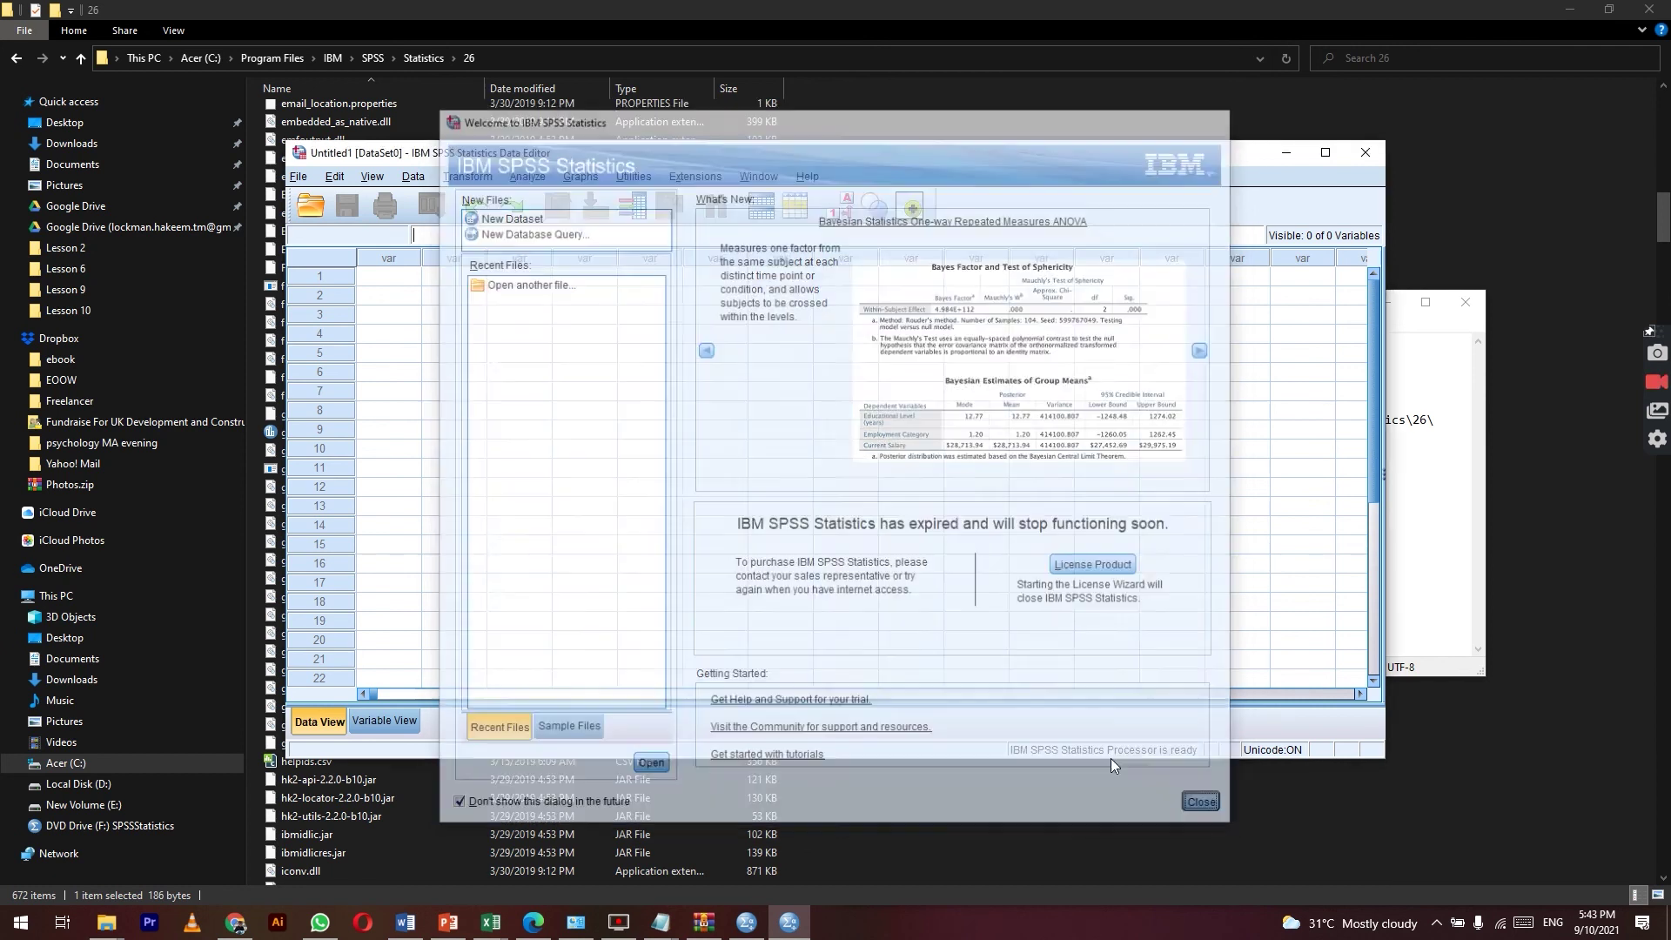
pyautogui.moveTo(466, 279); pyautogui.dragTo(641, 557)
pyautogui.click(649, 544)
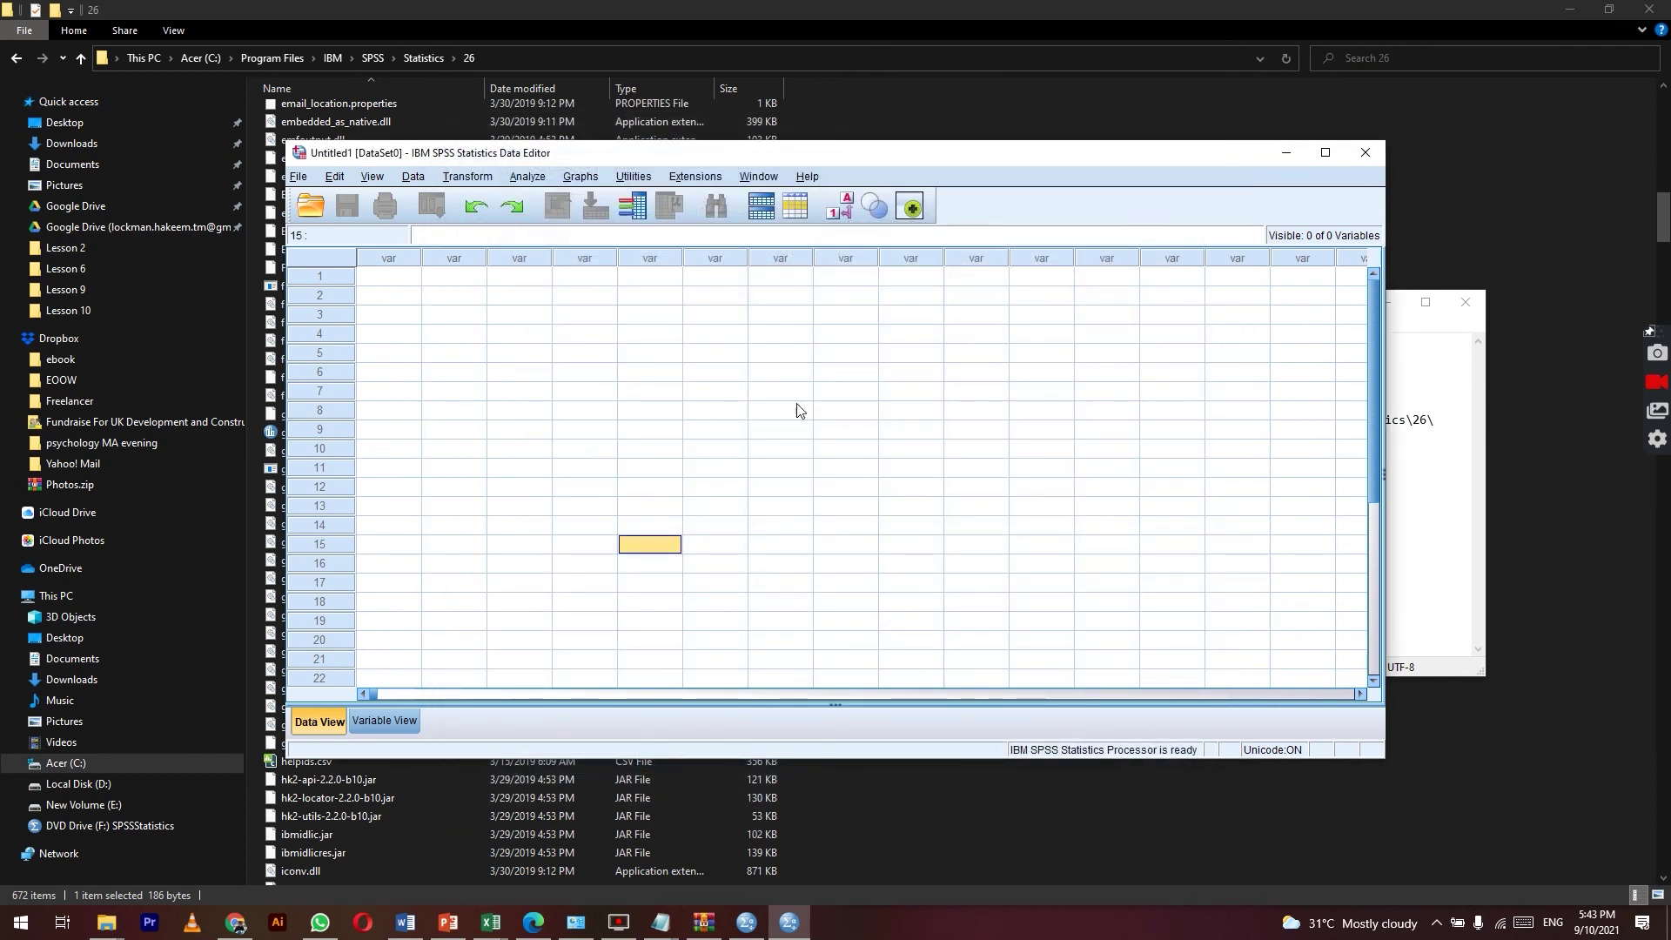
pyautogui.click(1397, 450)
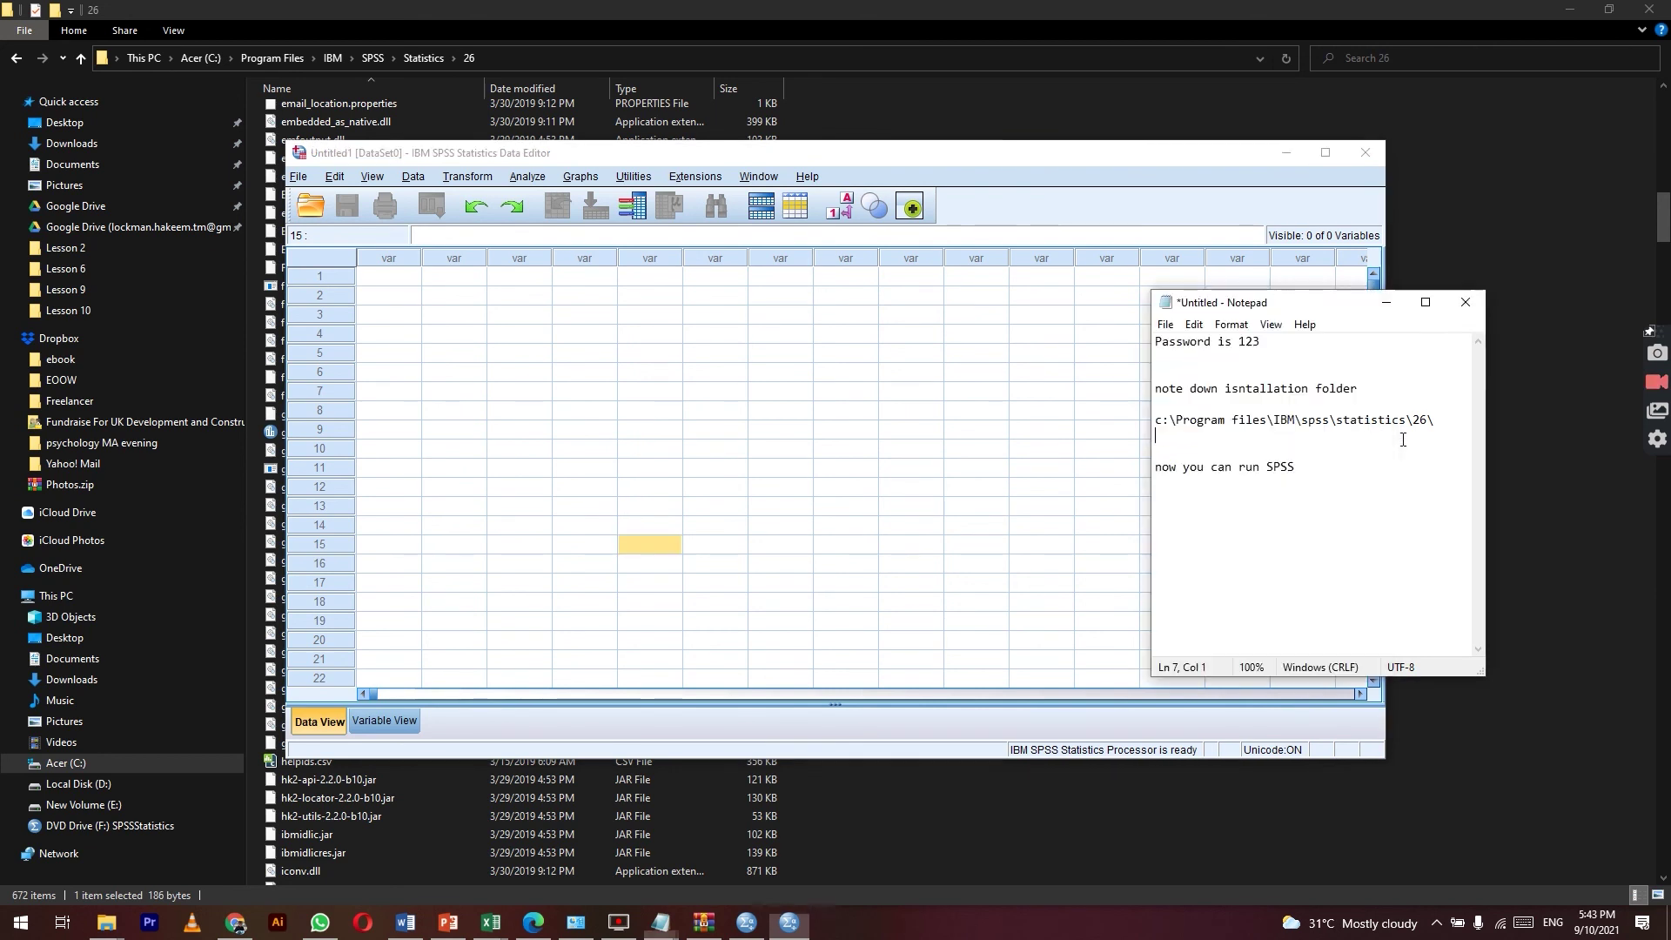